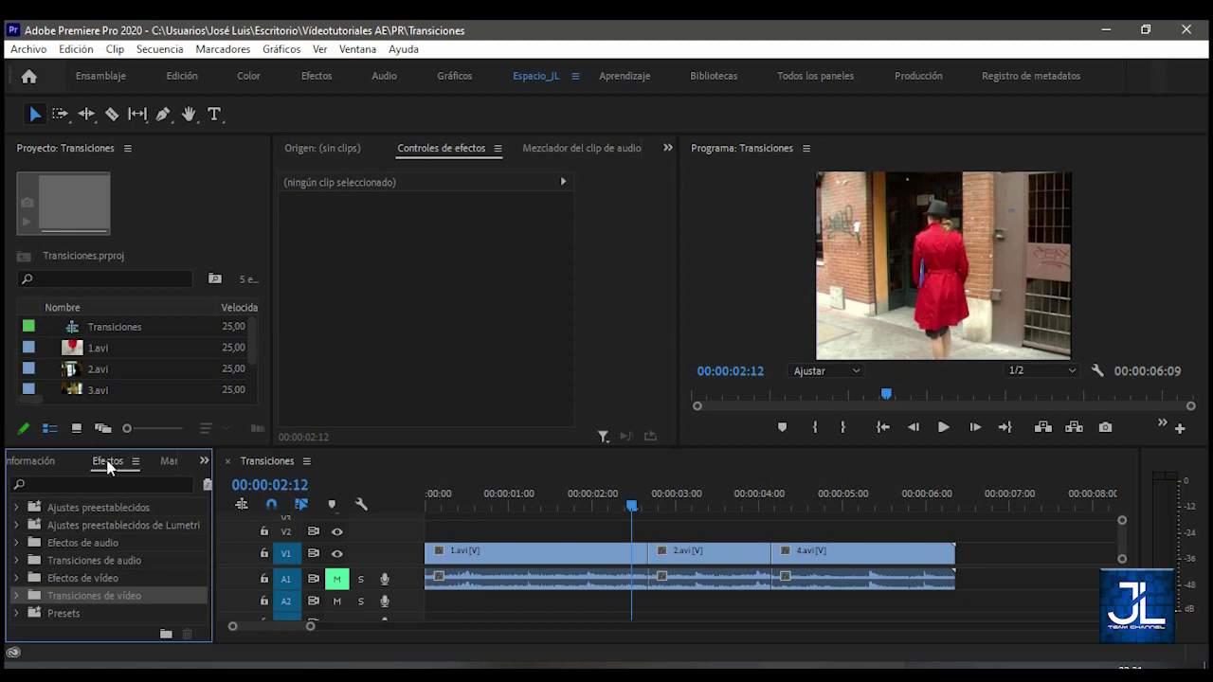
Show the Efectos panel and expand the Transiciones de vídeo folder to list its categories.
{"action": "left_click", "coordinate": [356, 51]}
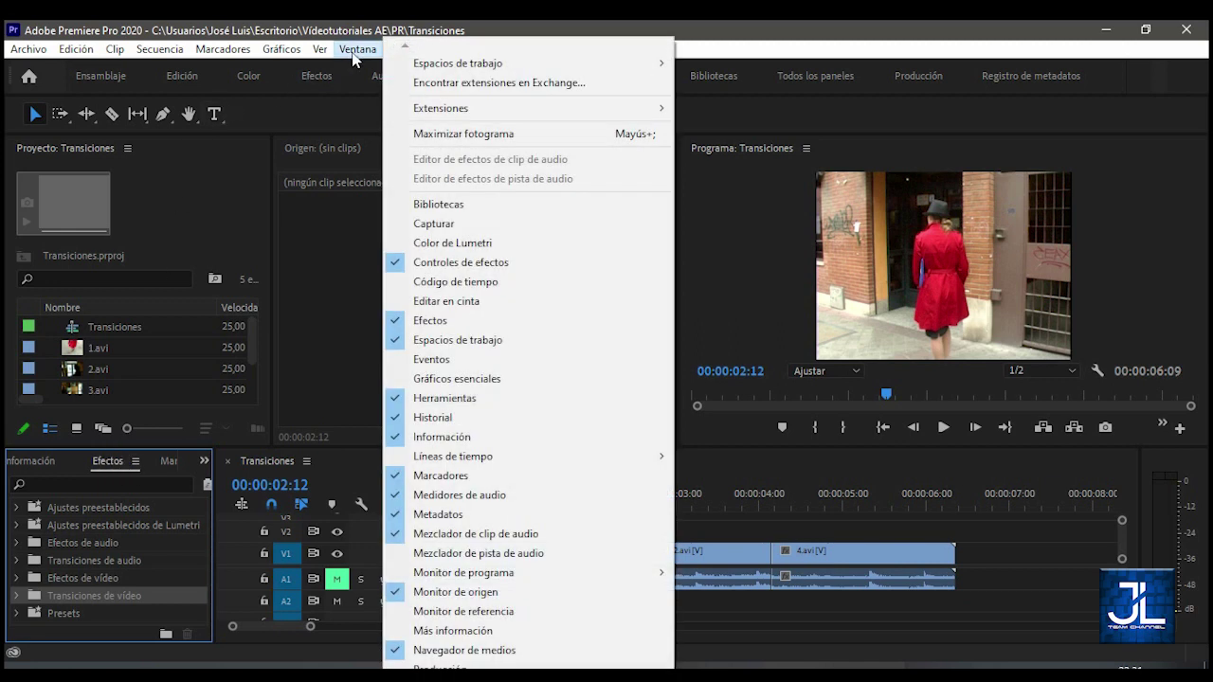
{"action": "left_click", "coordinate": [434, 324]}
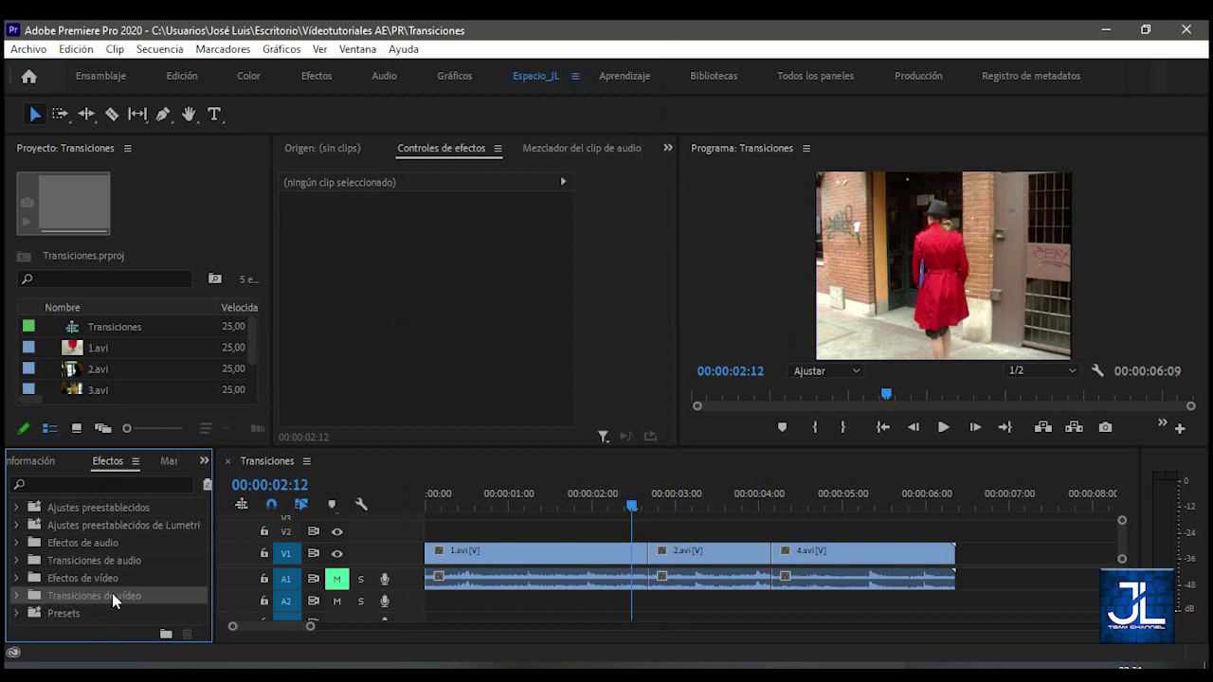
{"action": "left_click", "coordinate": [17, 595]}
{"action": "left_click_drag", "start_coordinate": [200, 521], "coordinate": [201, 562]}
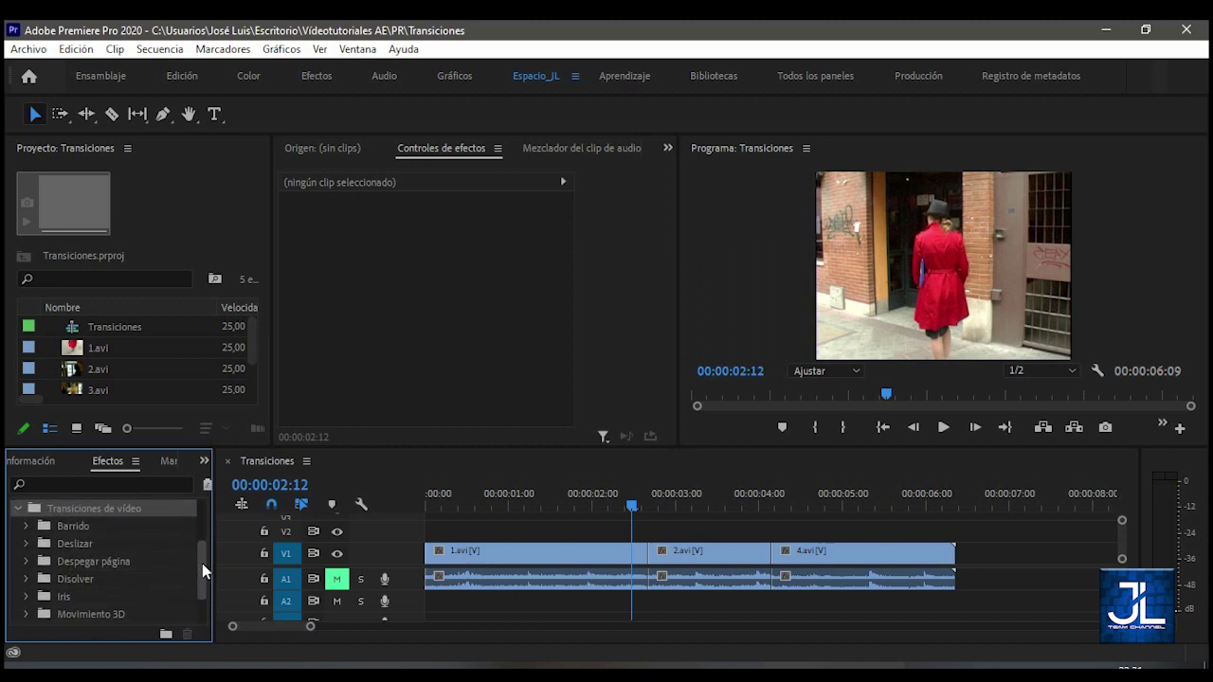
Apply the Disolución cruzada transition from the Disolver category to the cut between 1.avi and 2.avi.
{"action": "left_click", "coordinate": [71, 580]}
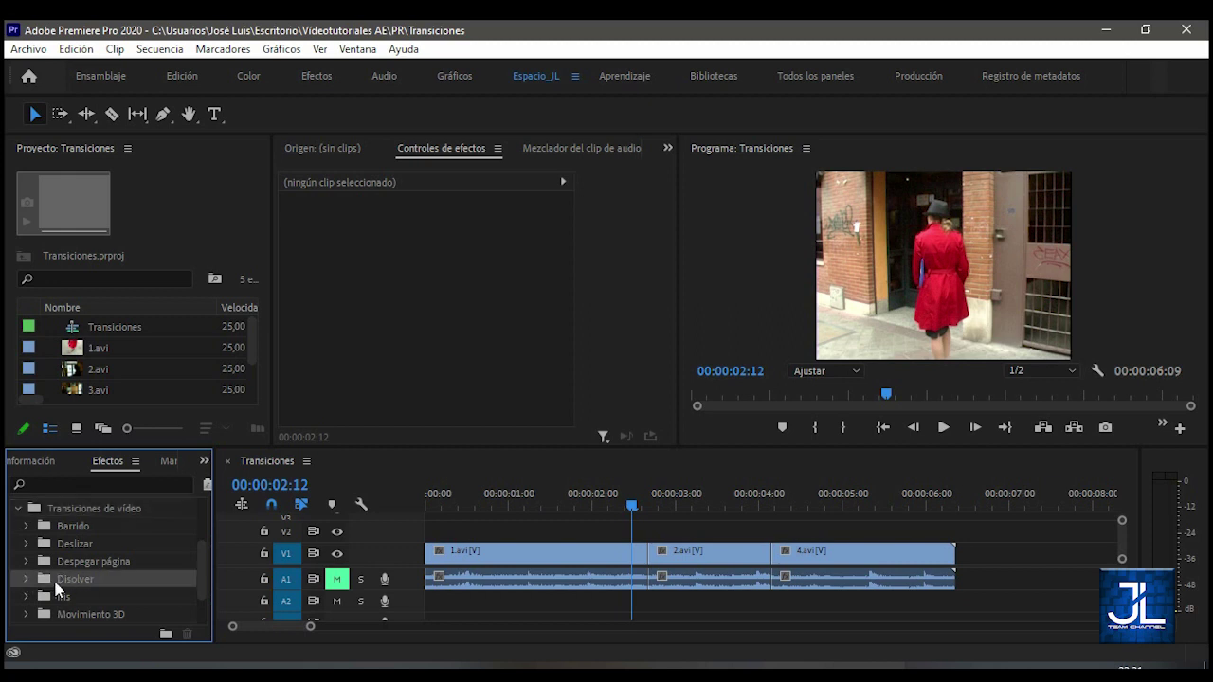
{"action": "left_click", "coordinate": [25, 578]}
{"action": "left_click_drag", "start_coordinate": [199, 545], "coordinate": [198, 567]}
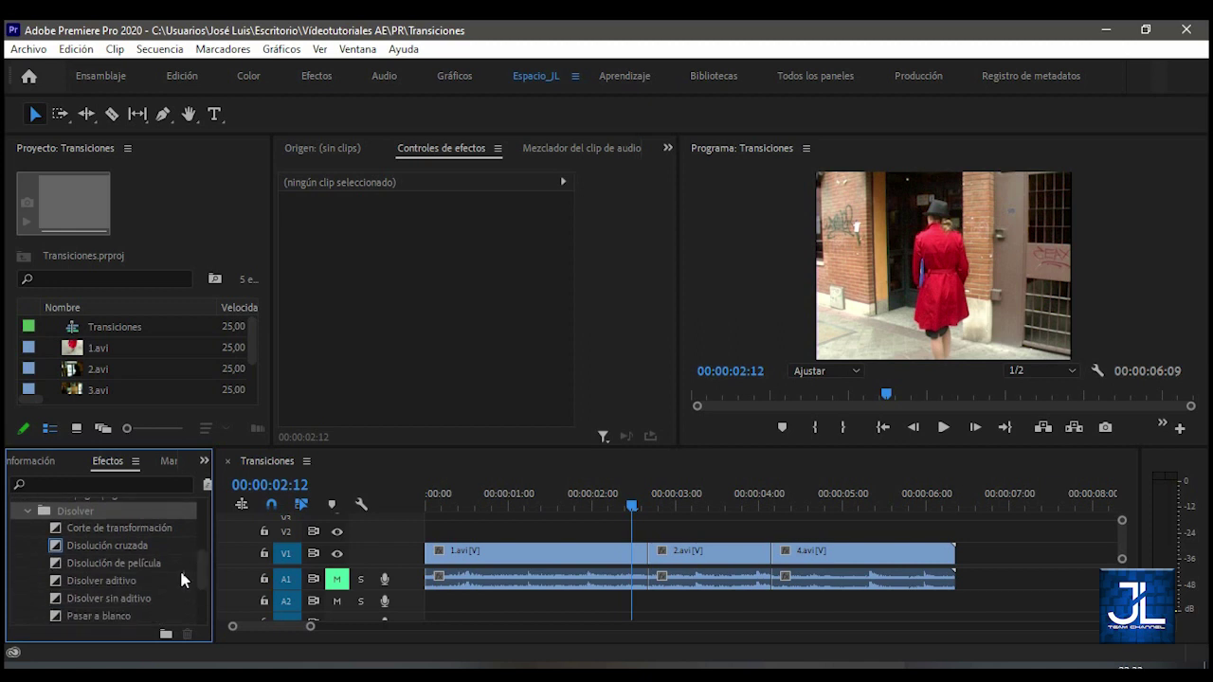
{"action": "left_click", "coordinate": [57, 546]}
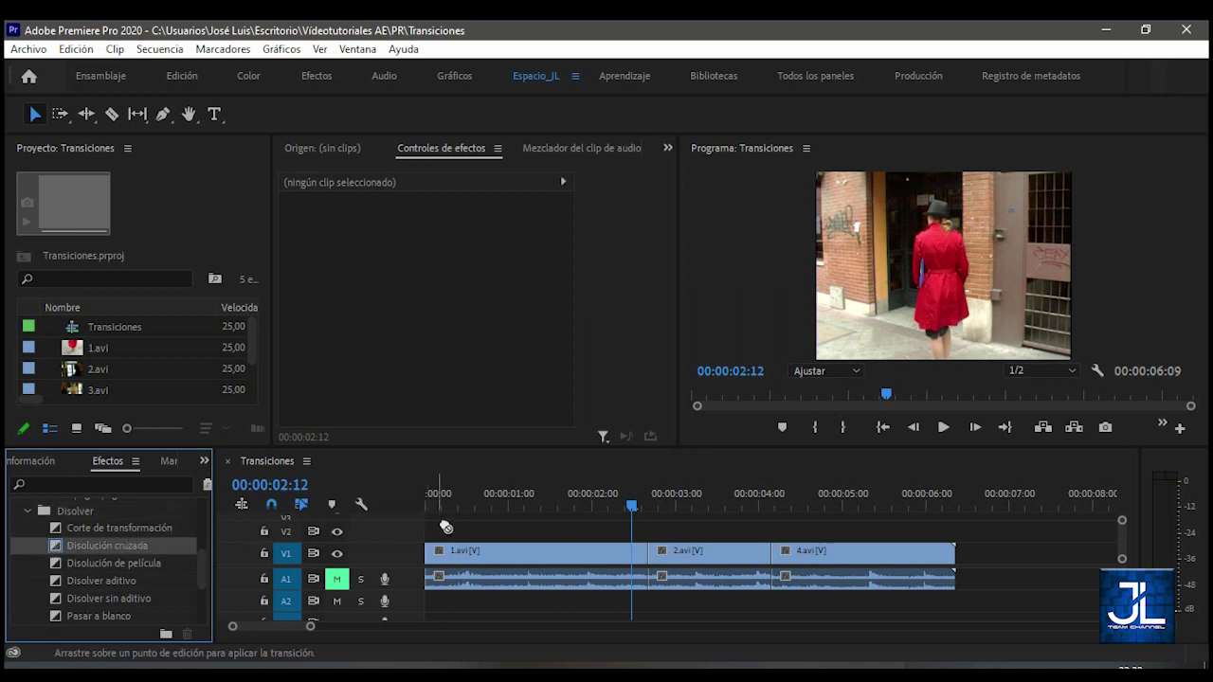
{"action": "left_click_drag", "start_coordinate": [559, 531], "coordinate": [645, 551]}
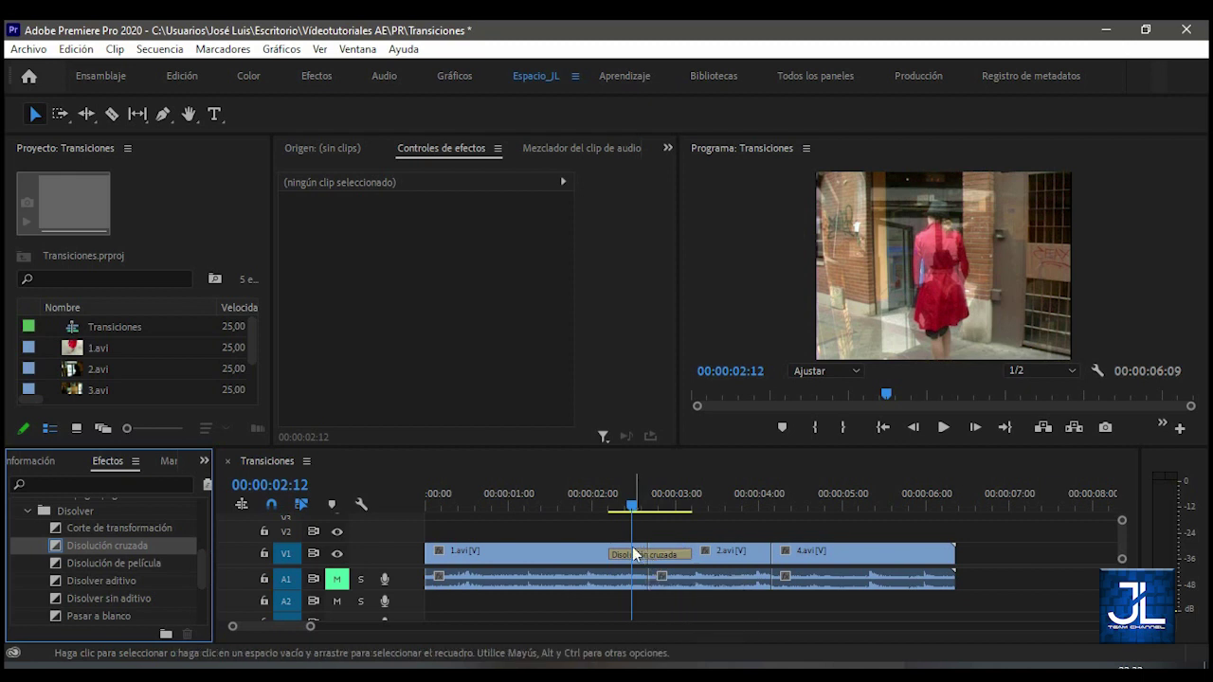
Scrub through the cross dissolve between 1.avi and 2.avi to examine how the images blend.
{"action": "left_click", "coordinate": [572, 505]}
{"action": "left_click_drag", "start_coordinate": [574, 505], "coordinate": [630, 506]}
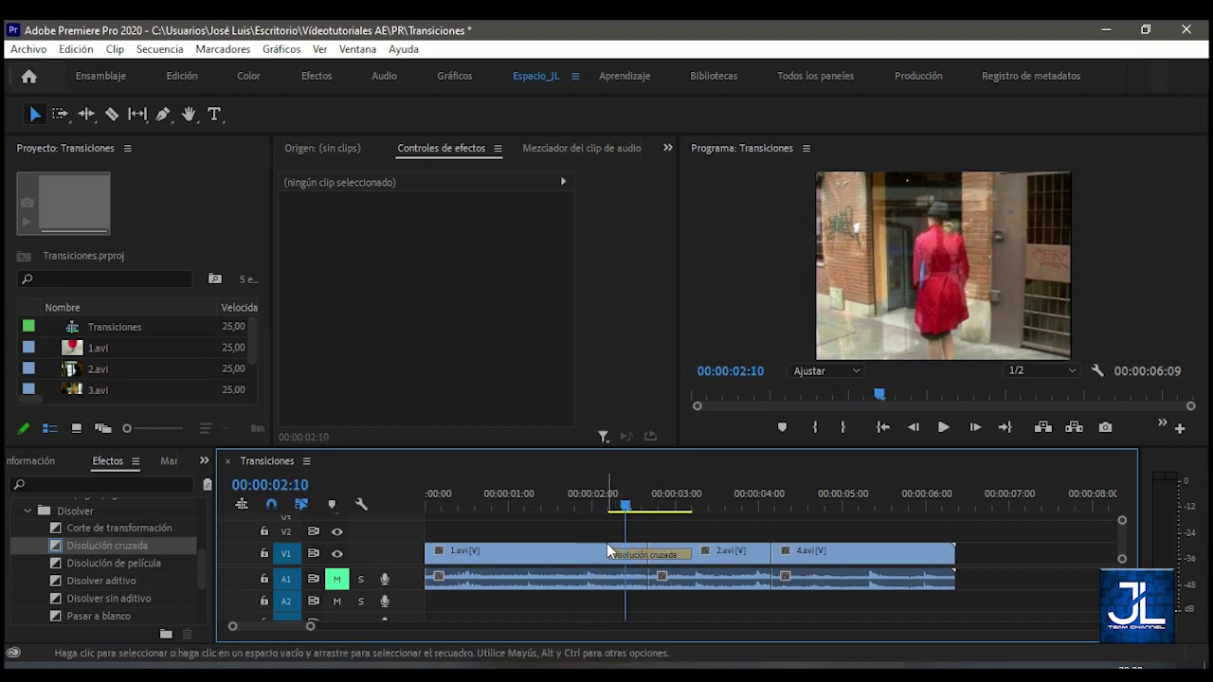
{"action": "left_click_drag", "start_coordinate": [614, 507], "coordinate": [704, 493]}
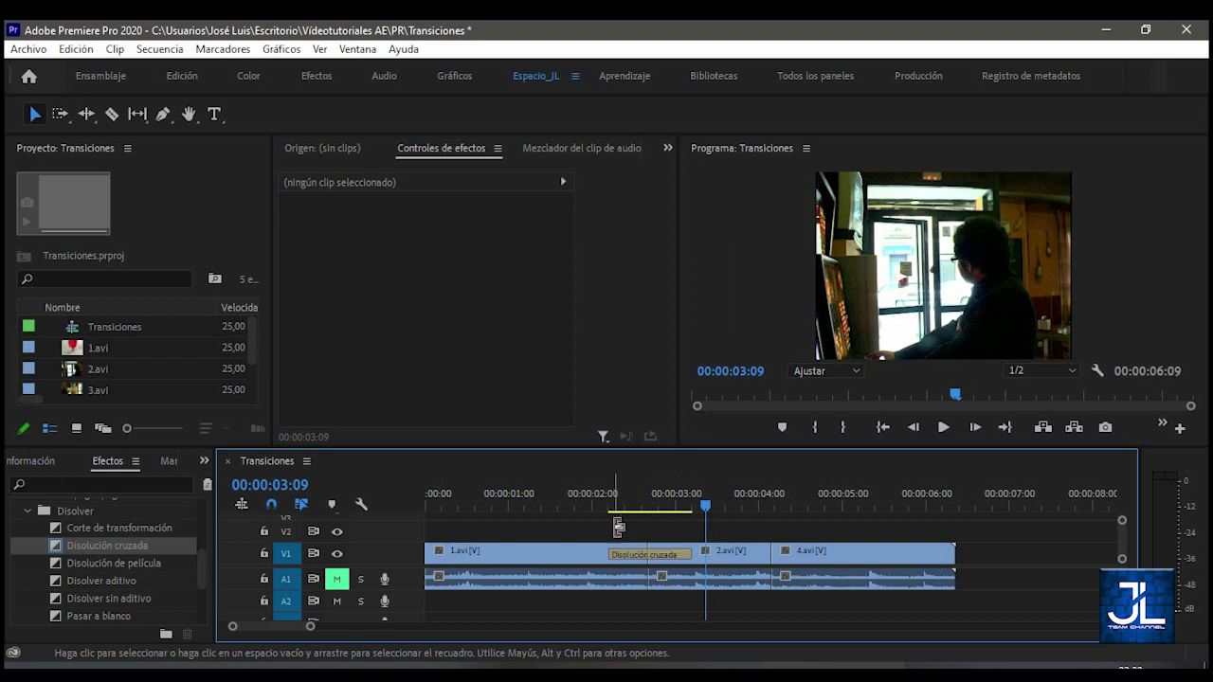
{"action": "left_click_drag", "start_coordinate": [611, 509], "coordinate": [663, 509]}
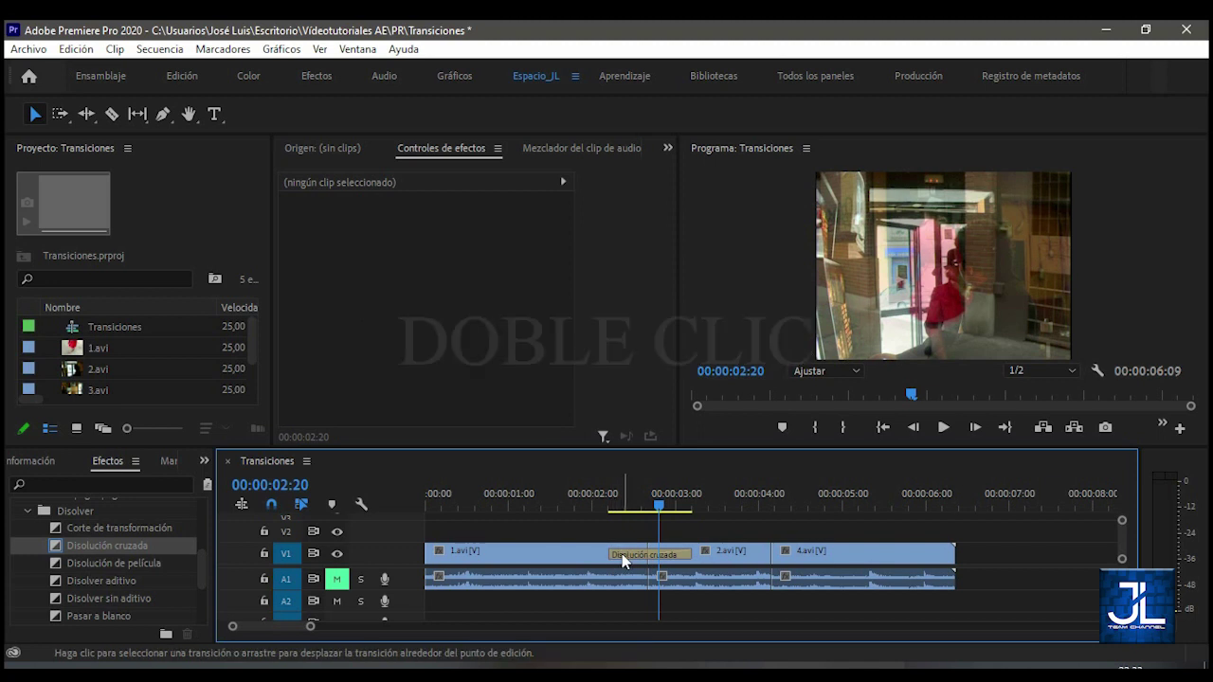
Set the cross dissolve's duration to 2 seconds (00:00:02:00) and preview it in the sequence.
{"action": "double_click", "coordinate": [641, 557]}
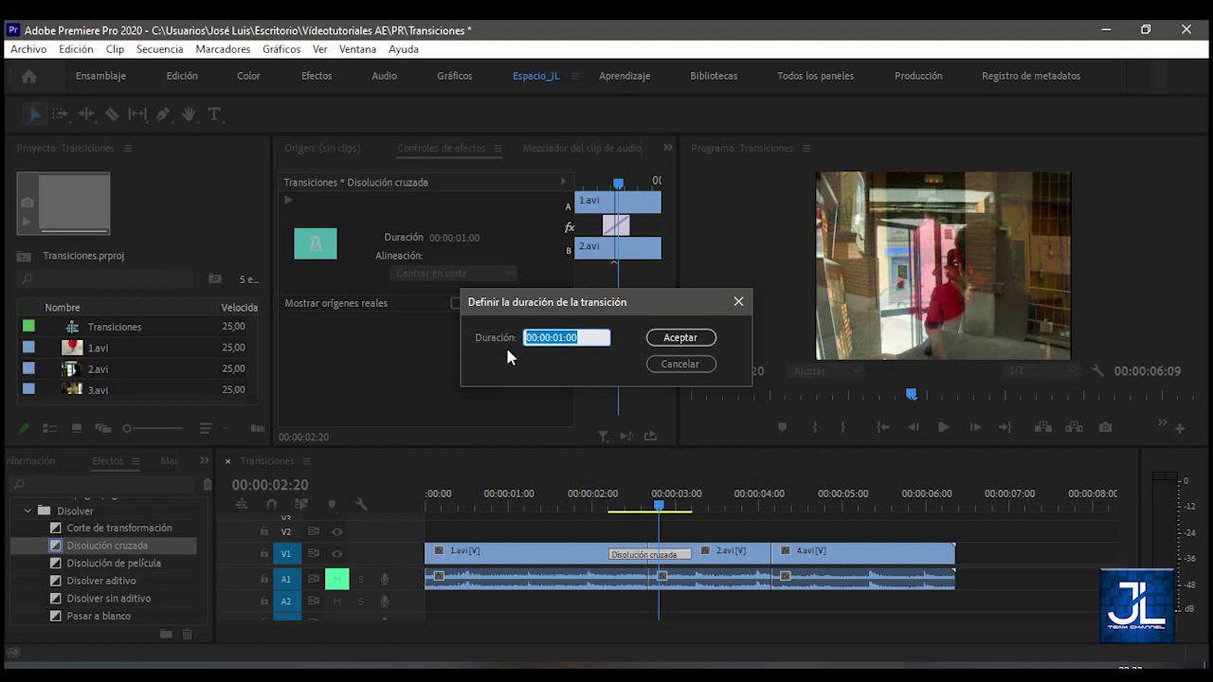
{"action": "type", "text": "200"}
{"action": "left_click", "coordinate": [678, 337]}
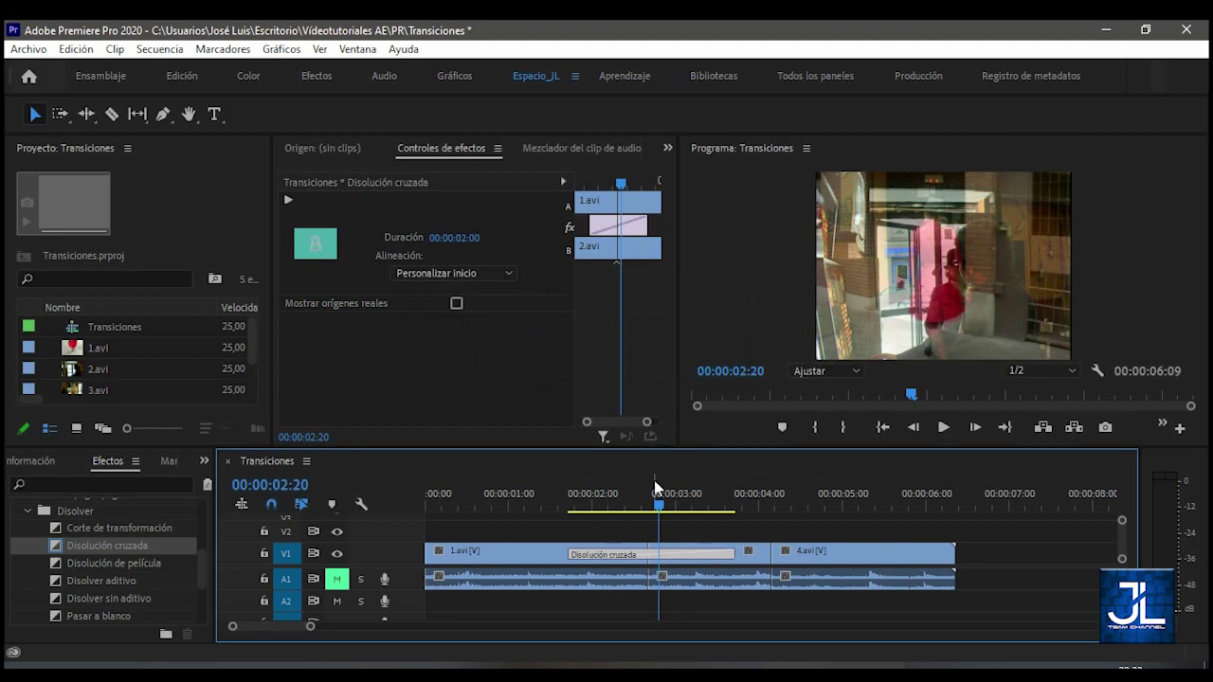
{"action": "left_click", "coordinate": [558, 503]}
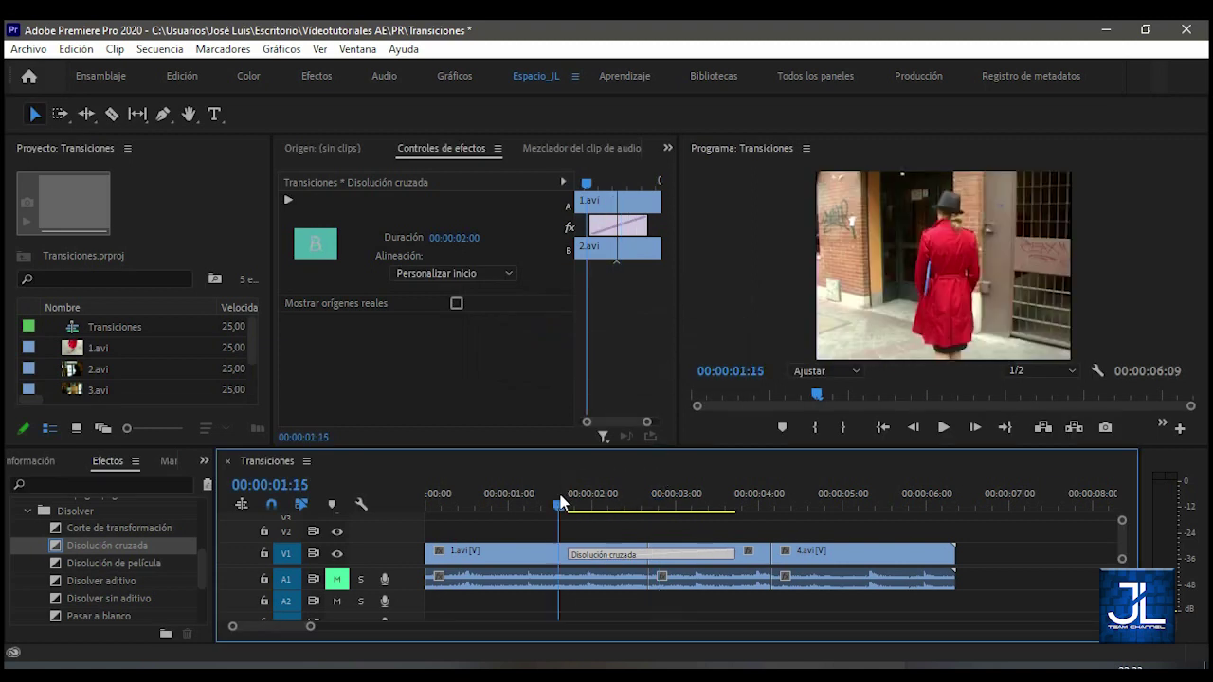
{"action": "key", "text": "space"}
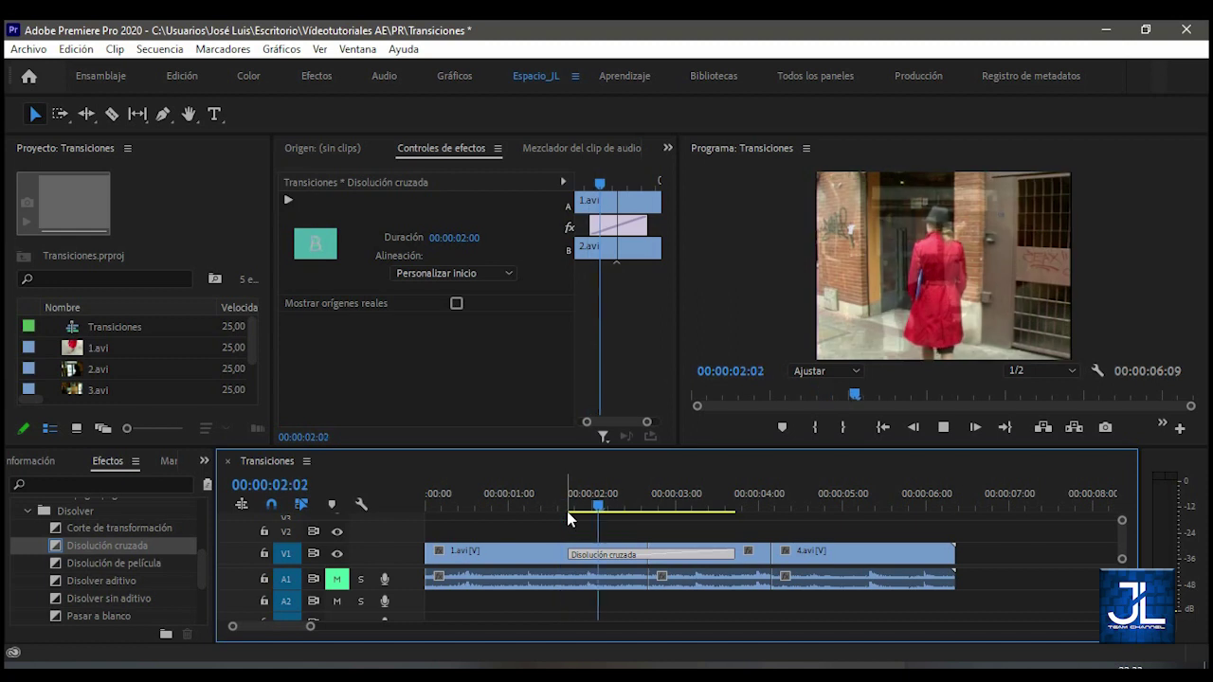
{"action": "left_click_drag", "start_coordinate": [578, 502], "coordinate": [641, 513]}
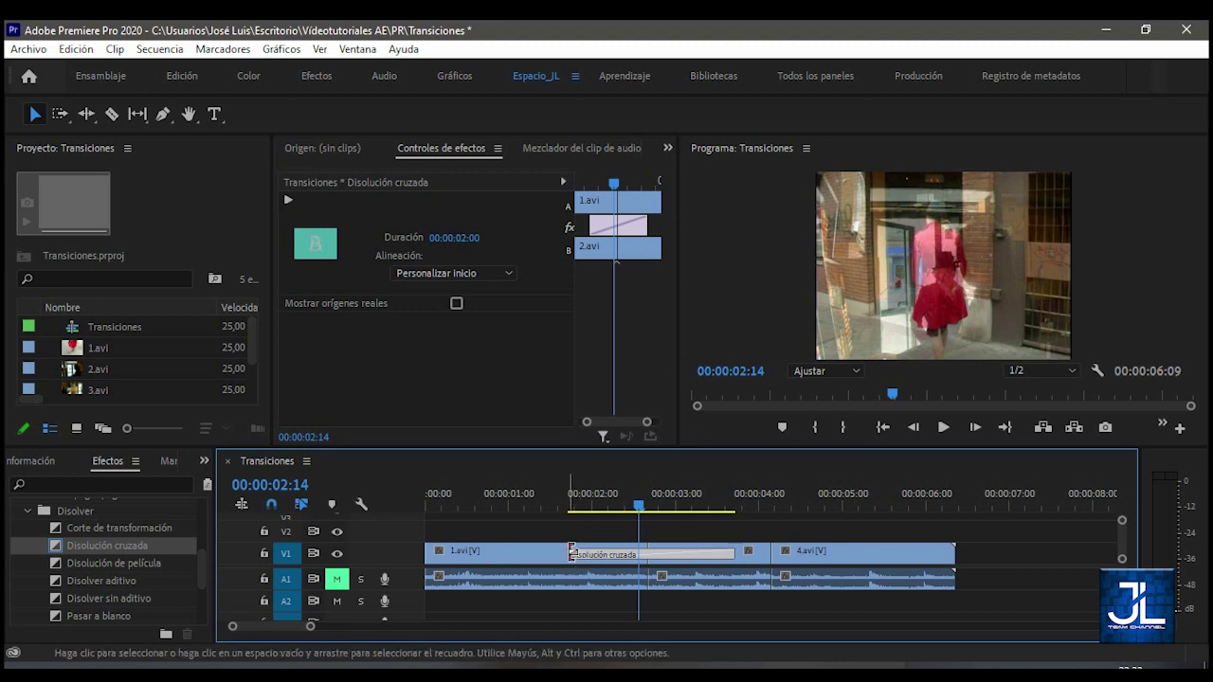
Trim the cross dissolve's edges in the timeline to about 10 frames and play the transition.
{"action": "left_click_drag", "start_coordinate": [573, 550], "coordinate": [613, 555]}
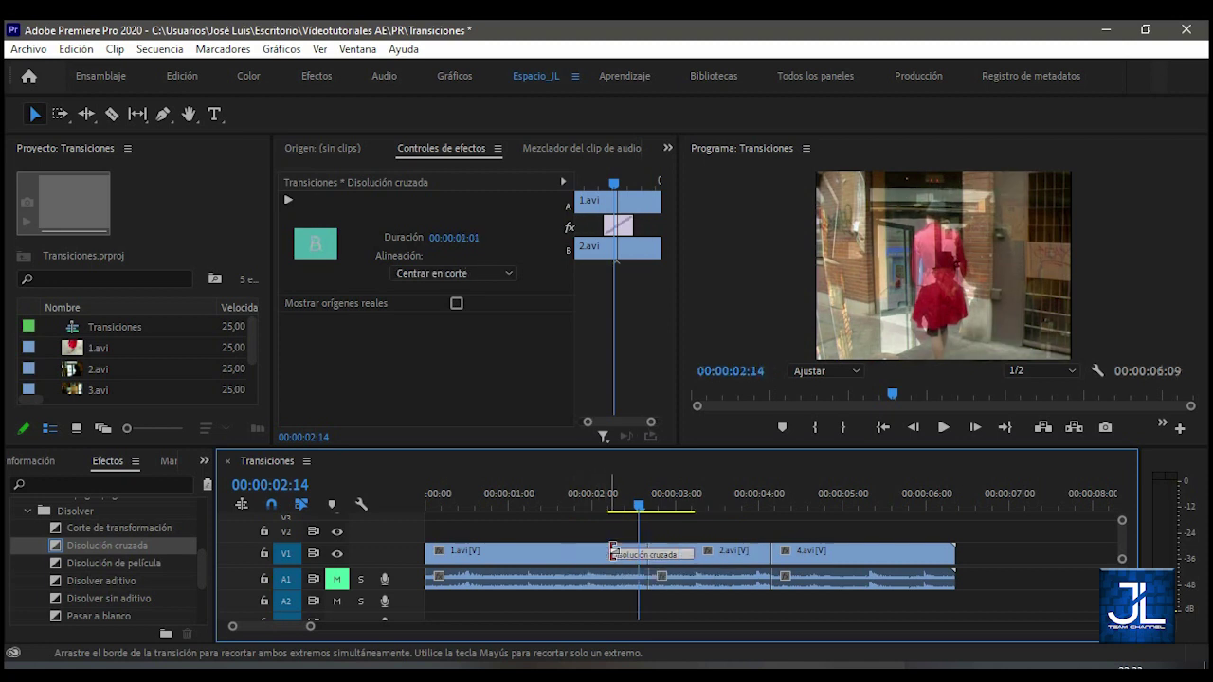
{"action": "left_click_drag", "start_coordinate": [698, 554], "coordinate": [662, 557]}
{"action": "left_click", "coordinate": [628, 505]}
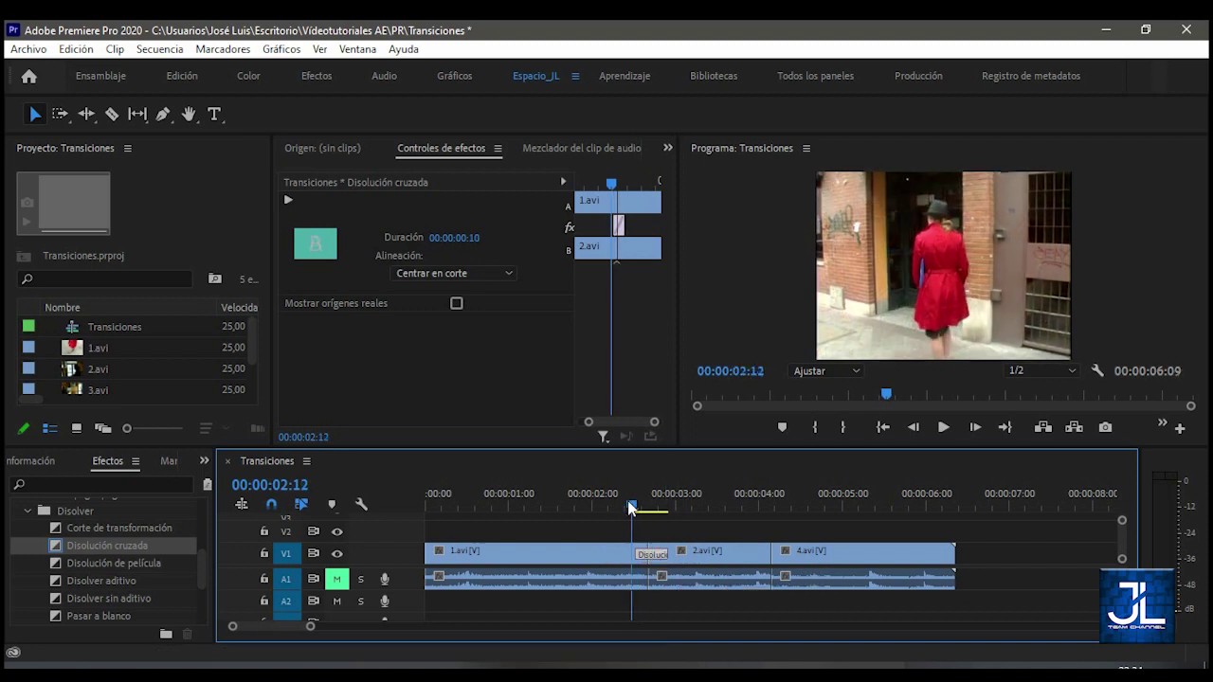
{"action": "key", "text": "space"}
{"action": "key", "text": "space"}
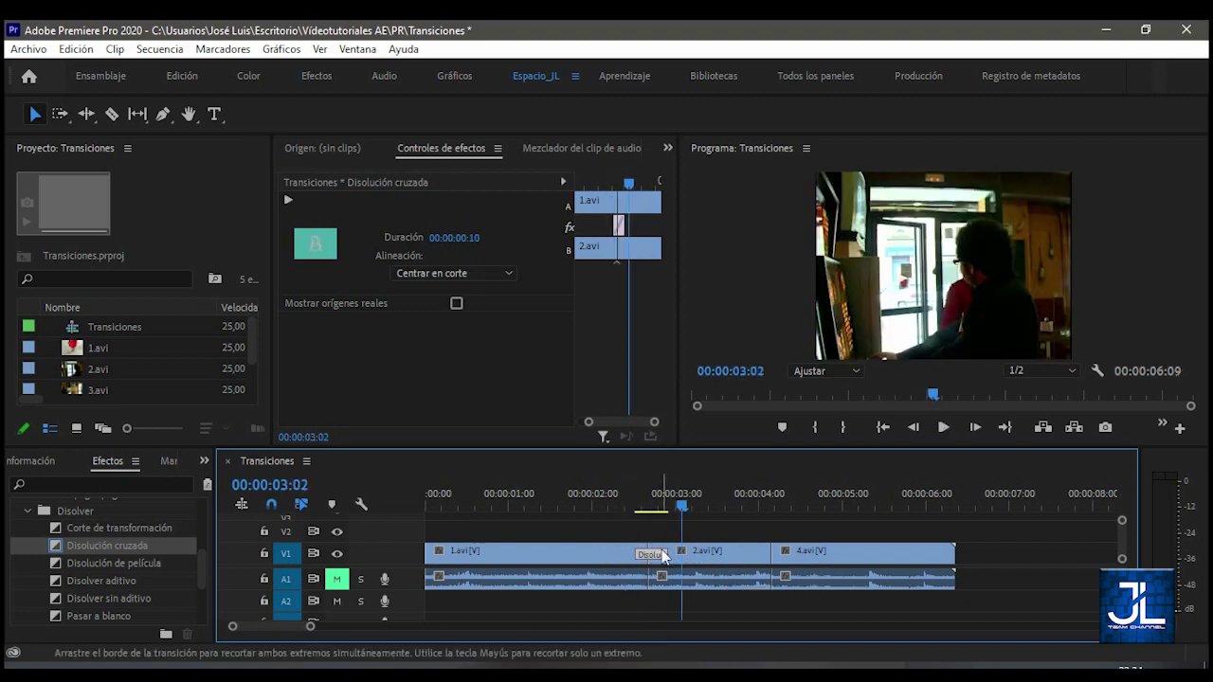
Lengthen the cross dissolve in the timeline to about 00:00:01:05 and play the transition.
{"action": "left_click_drag", "start_coordinate": [668, 553], "coordinate": [702, 553]}
{"action": "left_click_drag", "start_coordinate": [621, 506], "coordinate": [602, 505]}
{"action": "key", "text": "space"}
{"action": "key", "text": "space"}
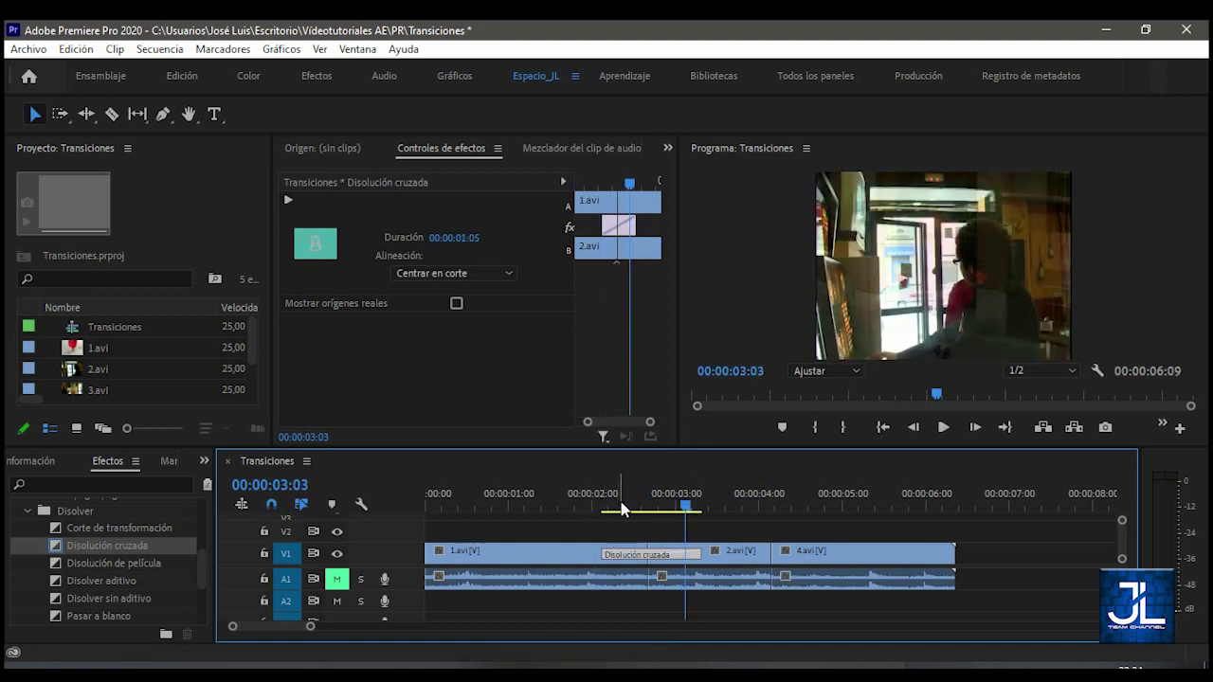
Define the cross dissolve's duration as 1 second (00:00:01:00).
{"action": "right_click", "coordinate": [639, 559]}
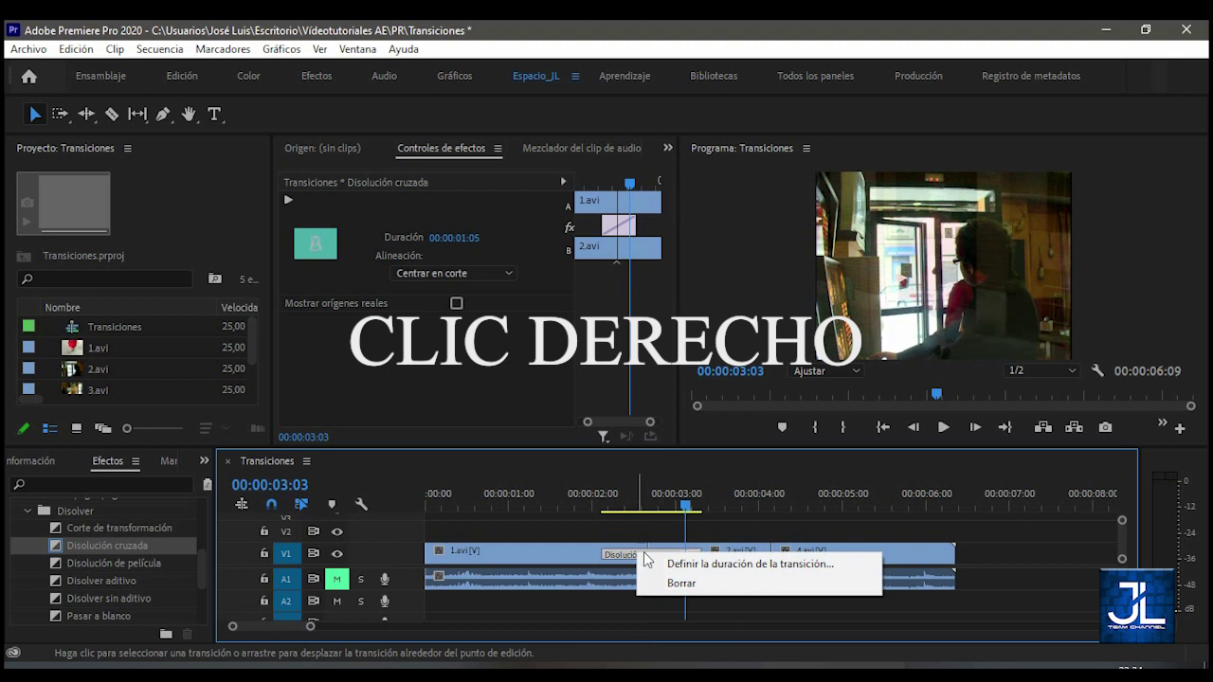
{"action": "left_click", "coordinate": [722, 563]}
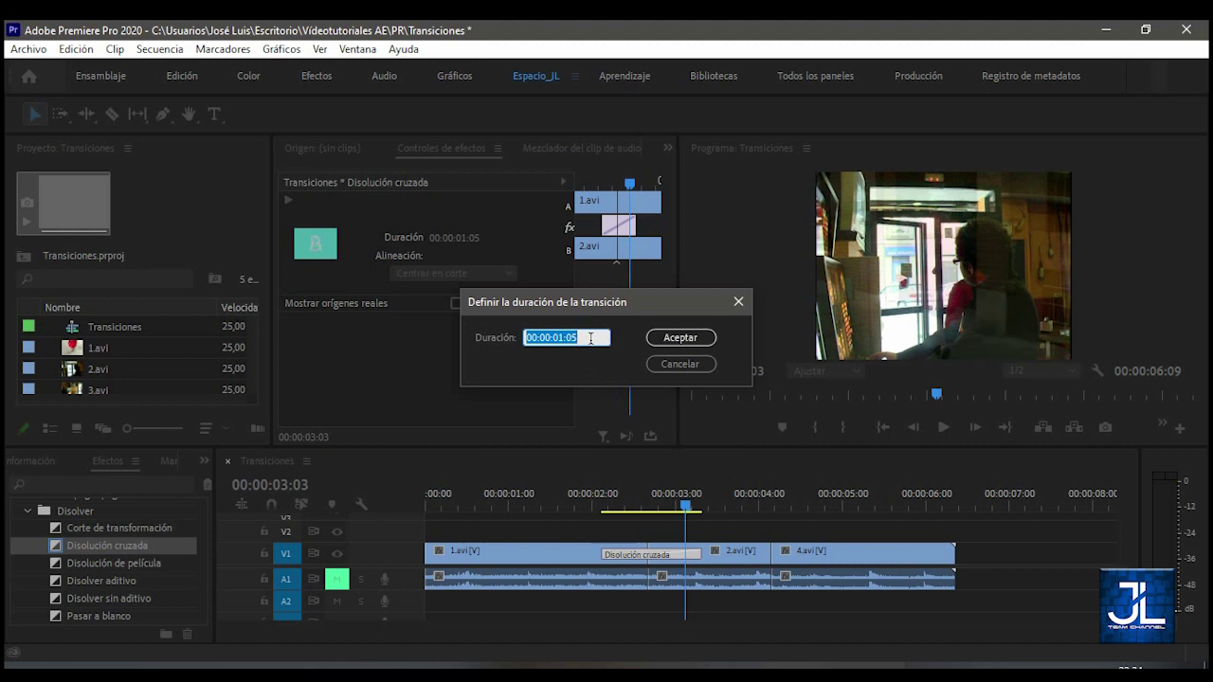
{"action": "type", "text": "100"}
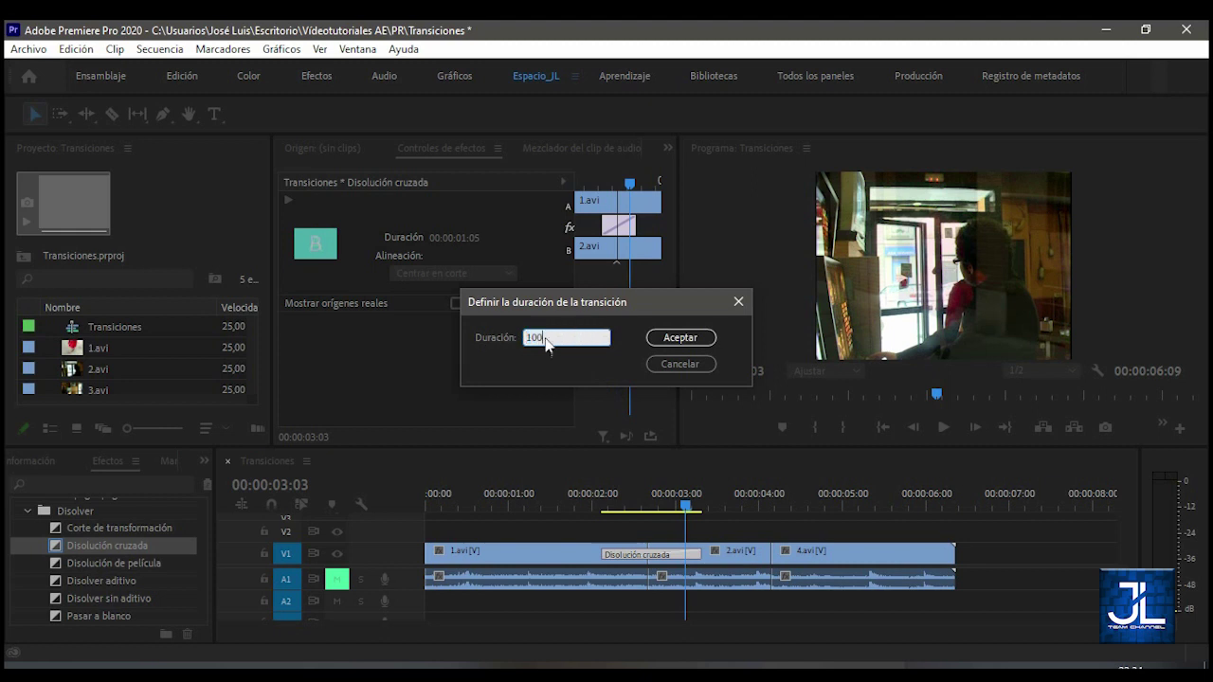
{"action": "left_click", "coordinate": [681, 339]}
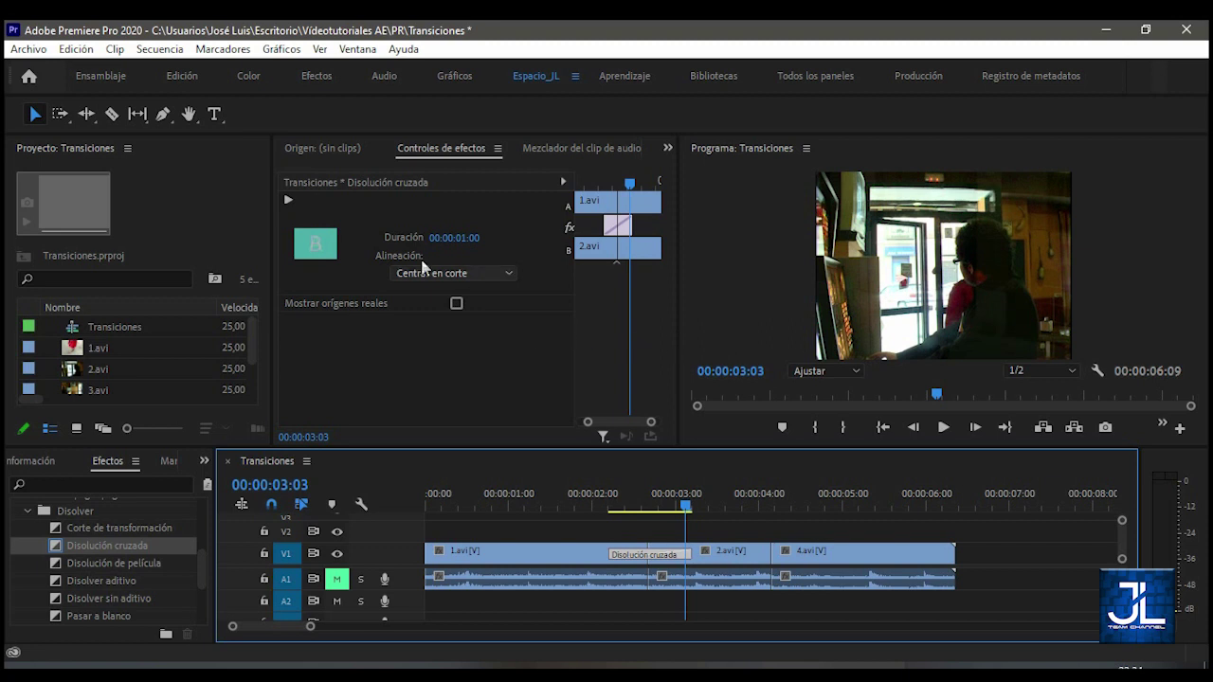
Bring up the Controles de efectos panel.
{"action": "left_click", "coordinate": [327, 152]}
{"action": "left_click", "coordinate": [422, 150]}
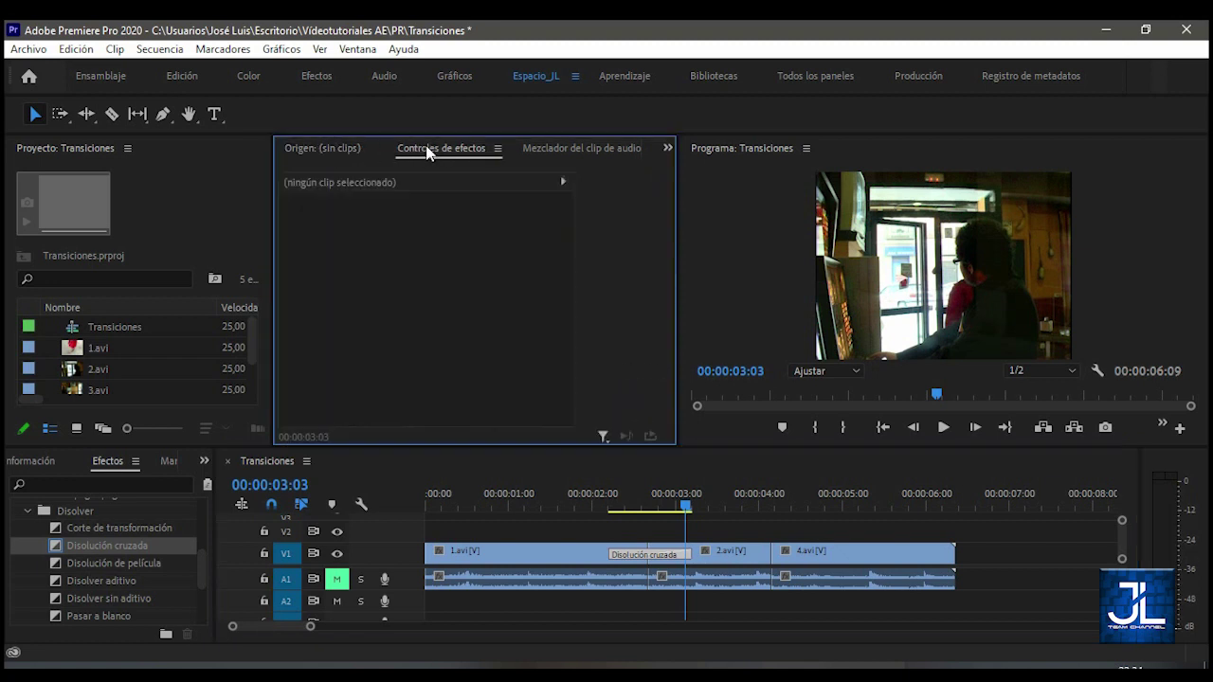
{"action": "left_click", "coordinate": [358, 50]}
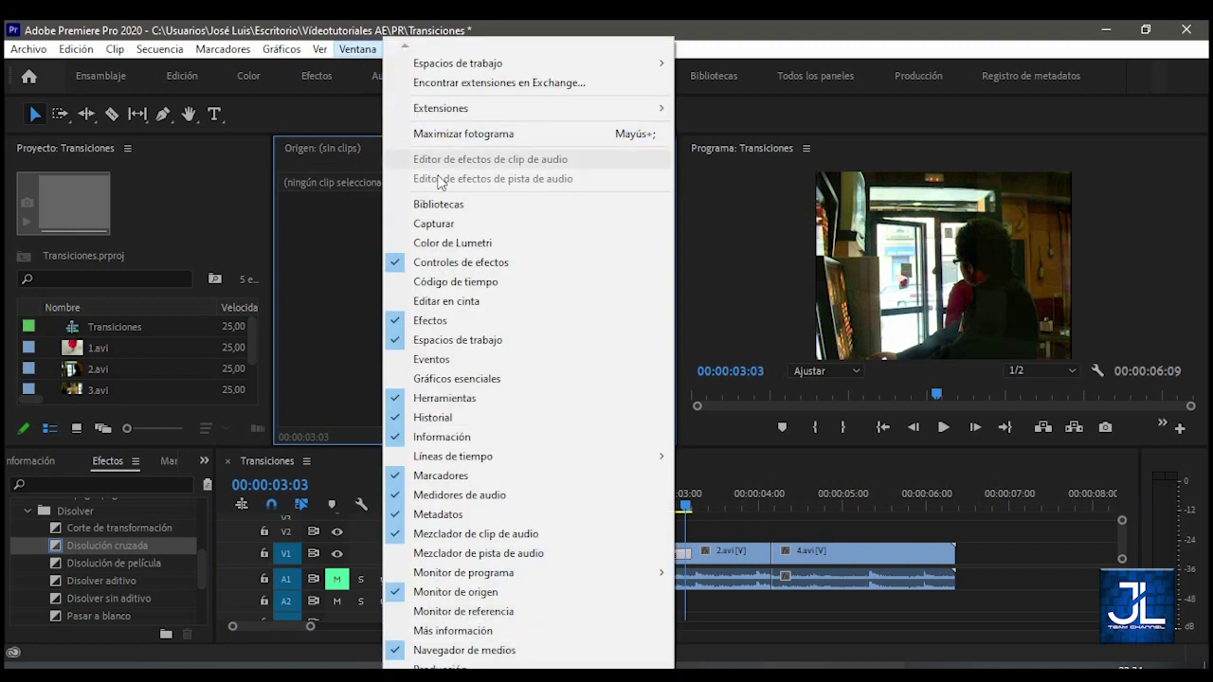
{"action": "left_click", "coordinate": [473, 264]}
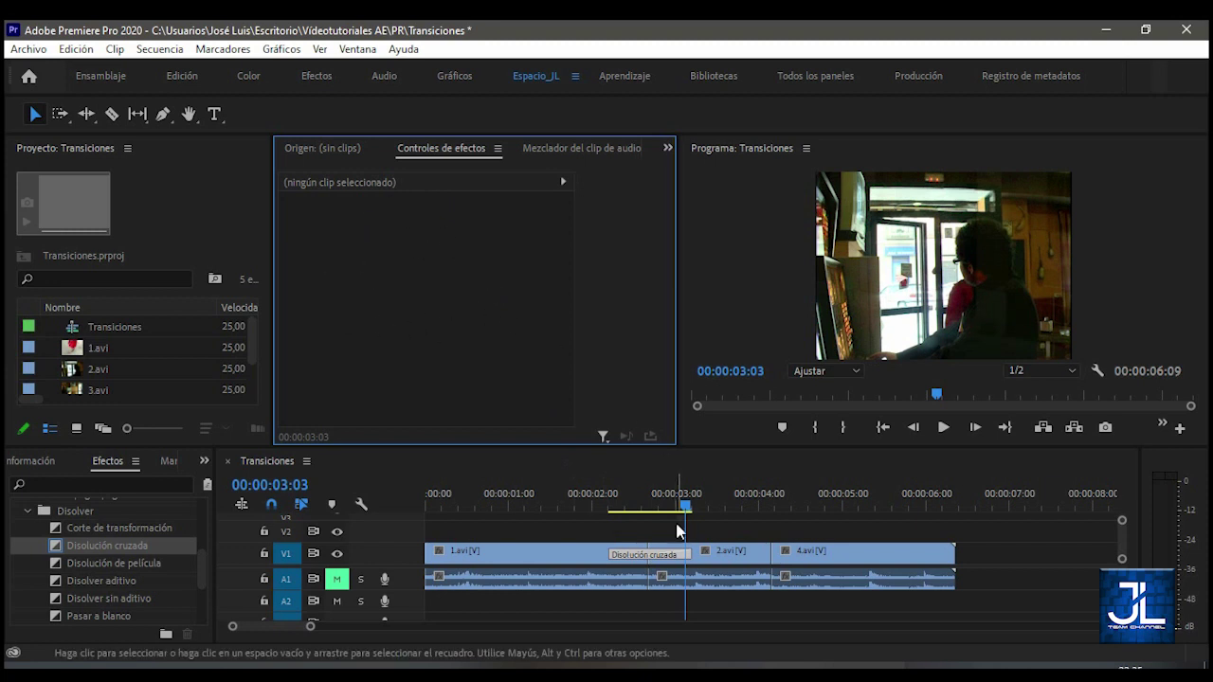
Select the cross dissolve in the timeline and set its alignment to Iniciar en corte.
{"action": "left_click", "coordinate": [650, 556]}
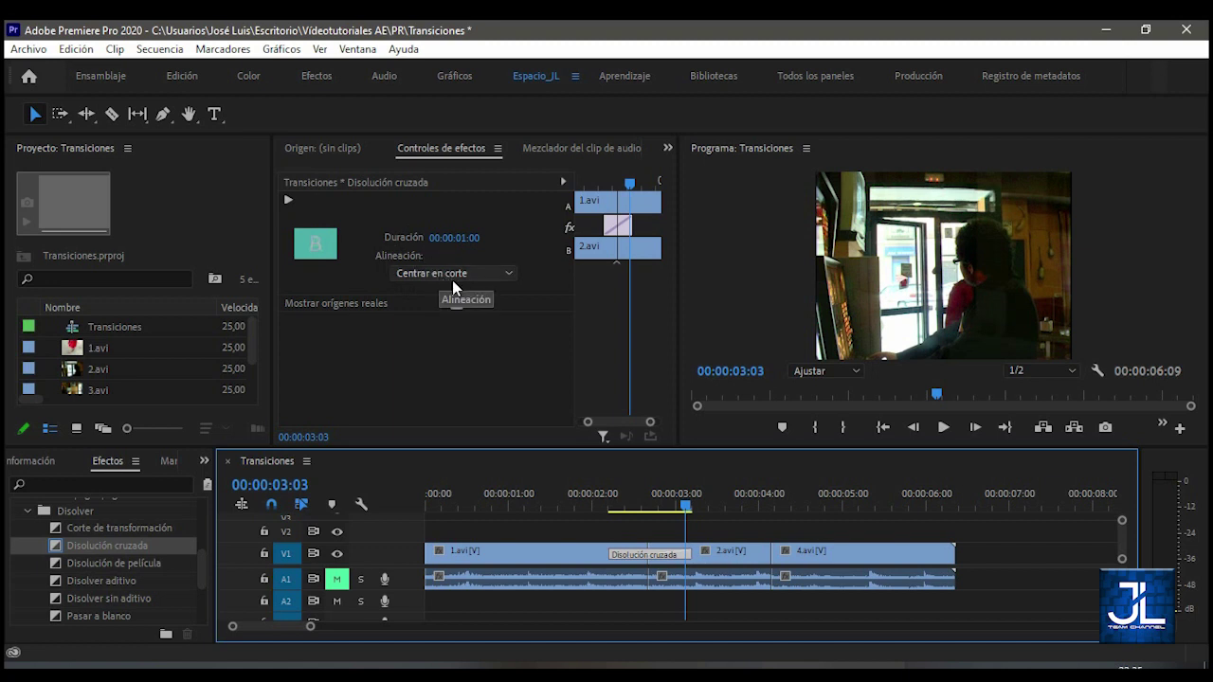
{"action": "left_click", "coordinate": [504, 269]}
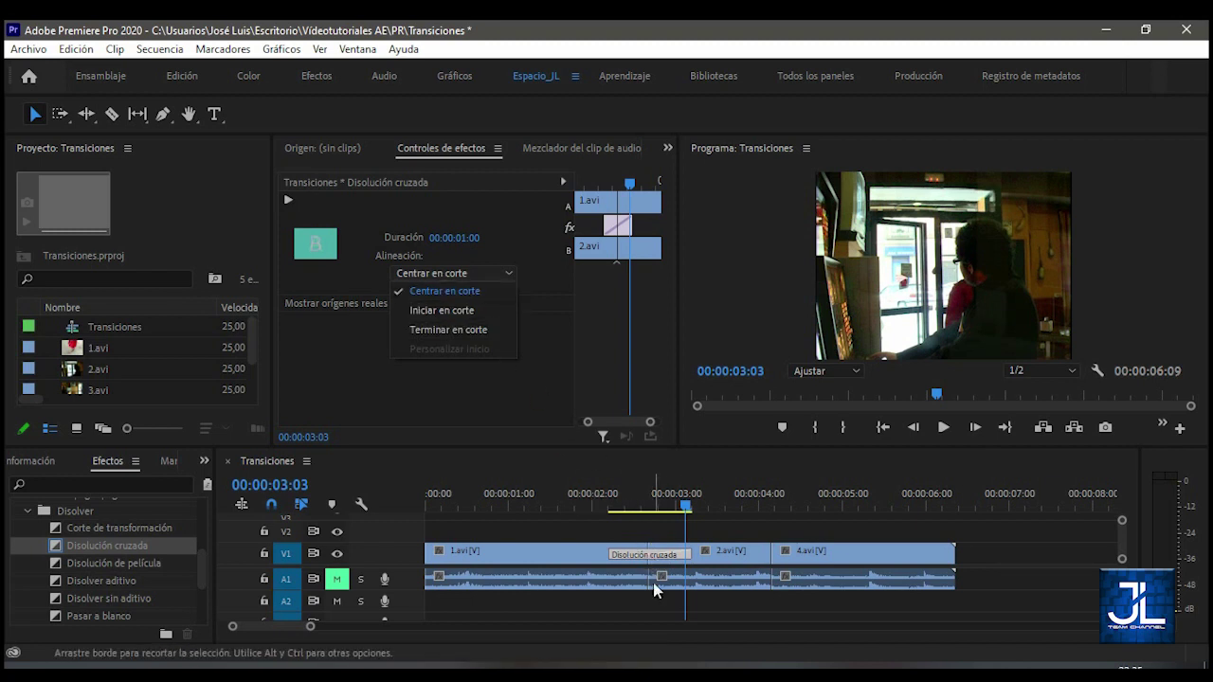
{"action": "left_click", "coordinate": [460, 312]}
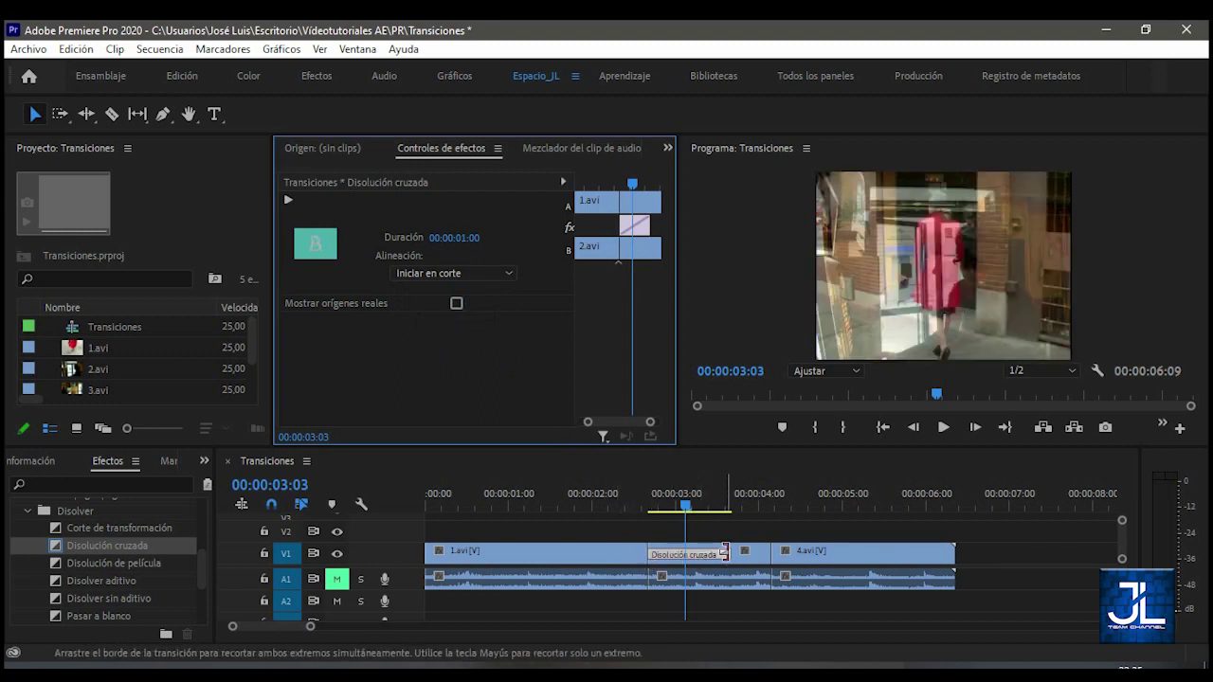
Change the cross dissolve's alignment to Terminar en corte.
{"action": "left_click", "coordinate": [445, 272]}
{"action": "left_click", "coordinate": [432, 327]}
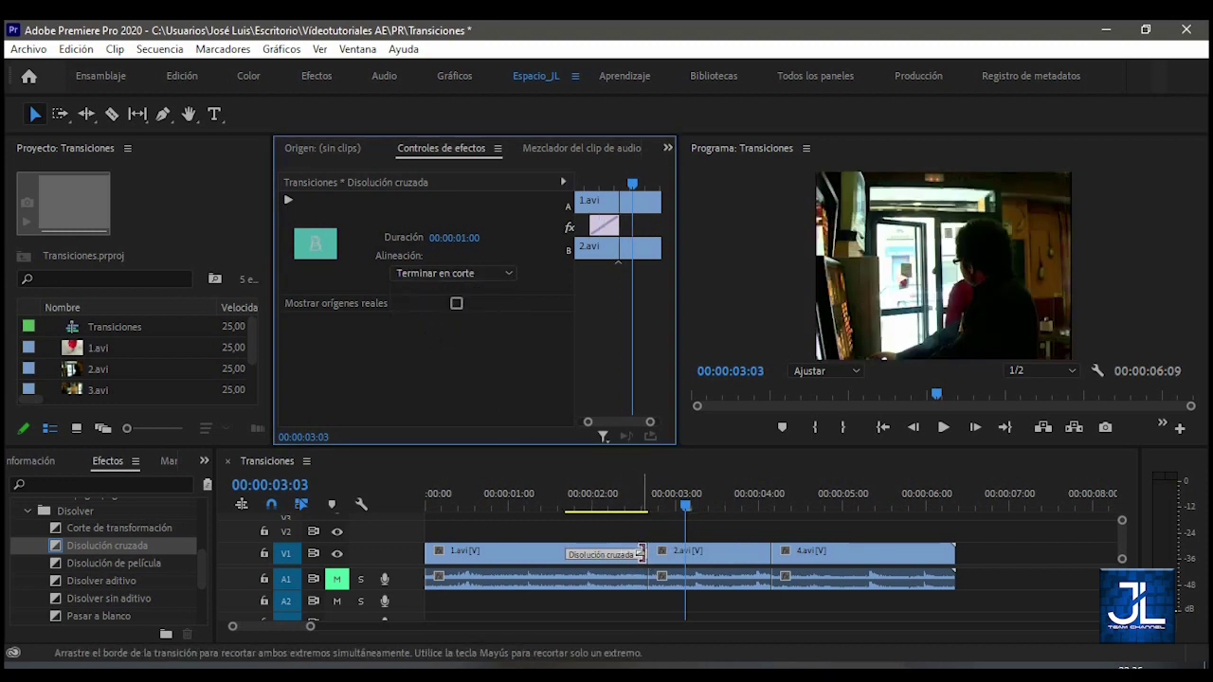
{"action": "left_click", "coordinate": [499, 273]}
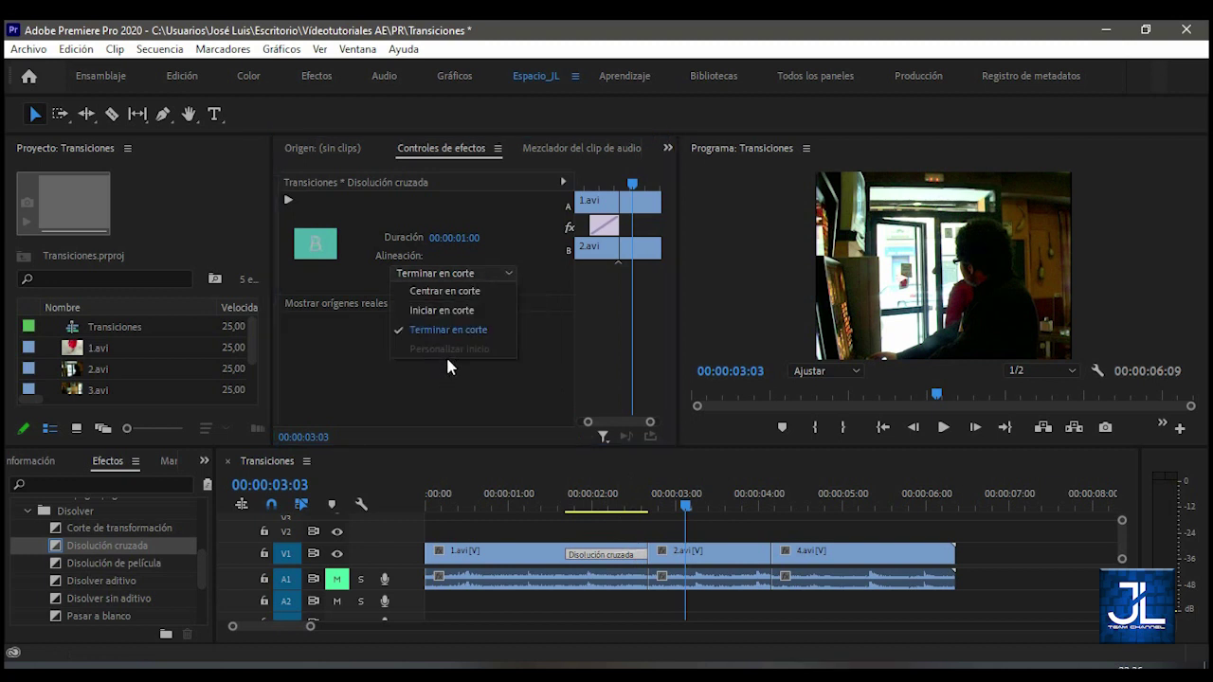
{"action": "left_click", "coordinate": [453, 382]}
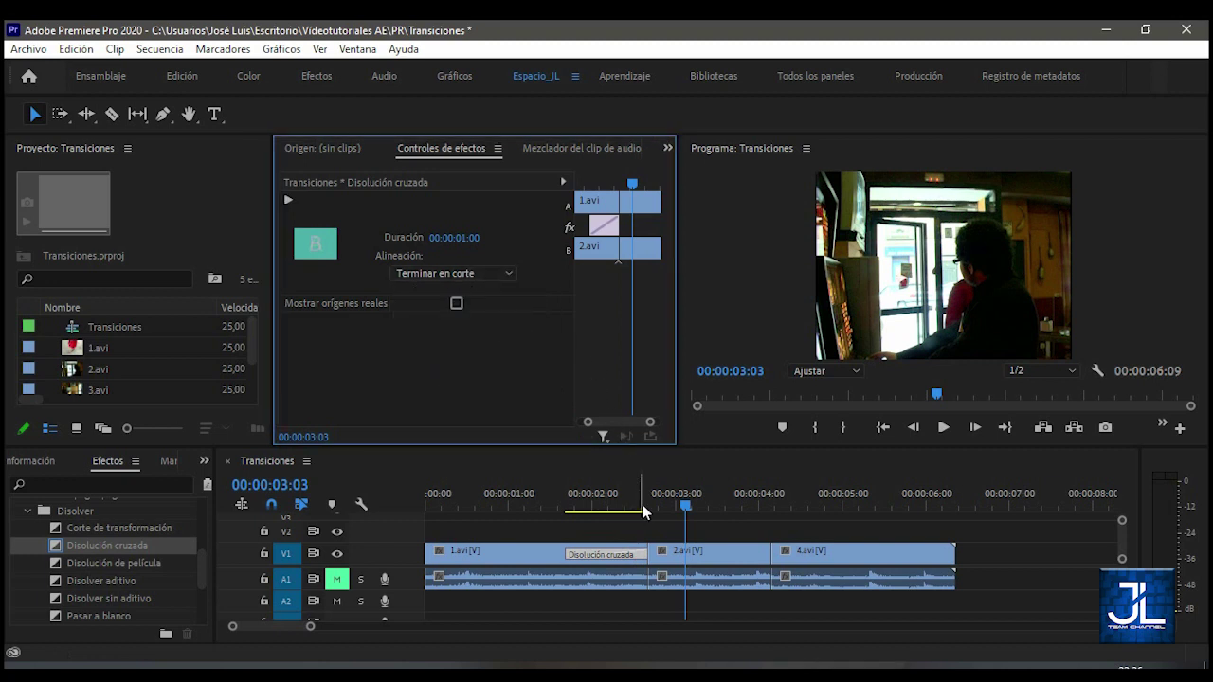
Slide the cross dissolve across the cut to a custom start and set its alignment to Centrar en corte.
{"action": "left_click", "coordinate": [599, 561]}
{"action": "left_click_drag", "start_coordinate": [598, 557], "coordinate": [660, 558]}
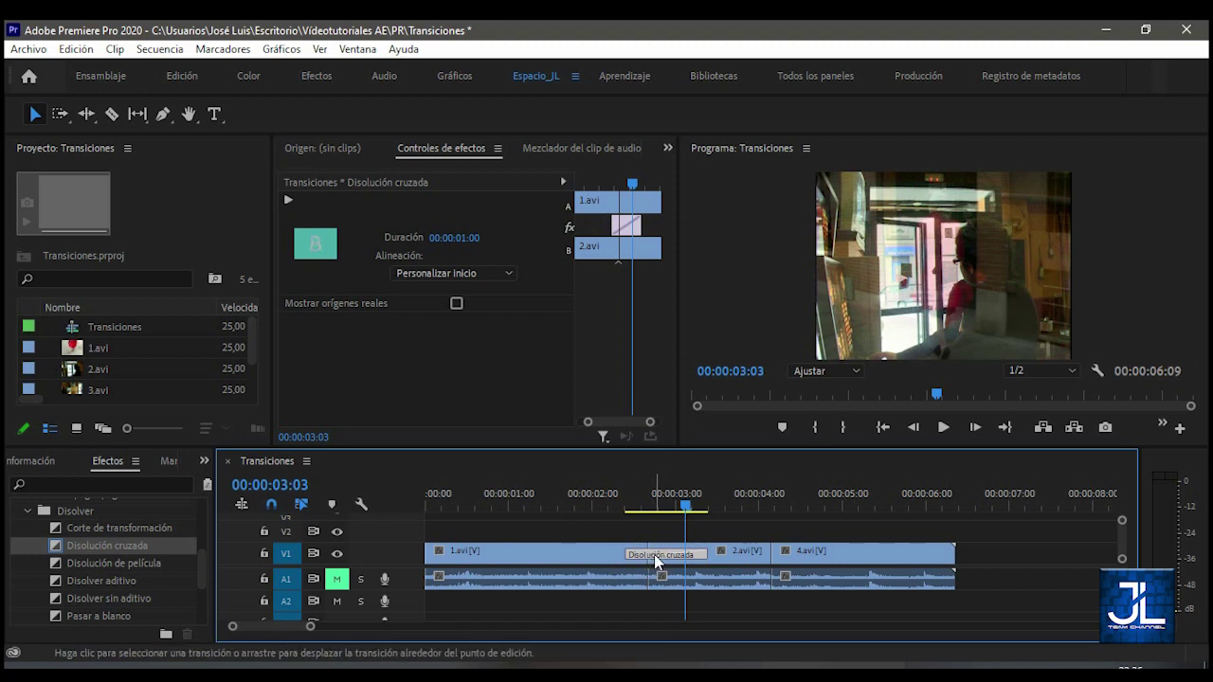
{"action": "left_click", "coordinate": [487, 271]}
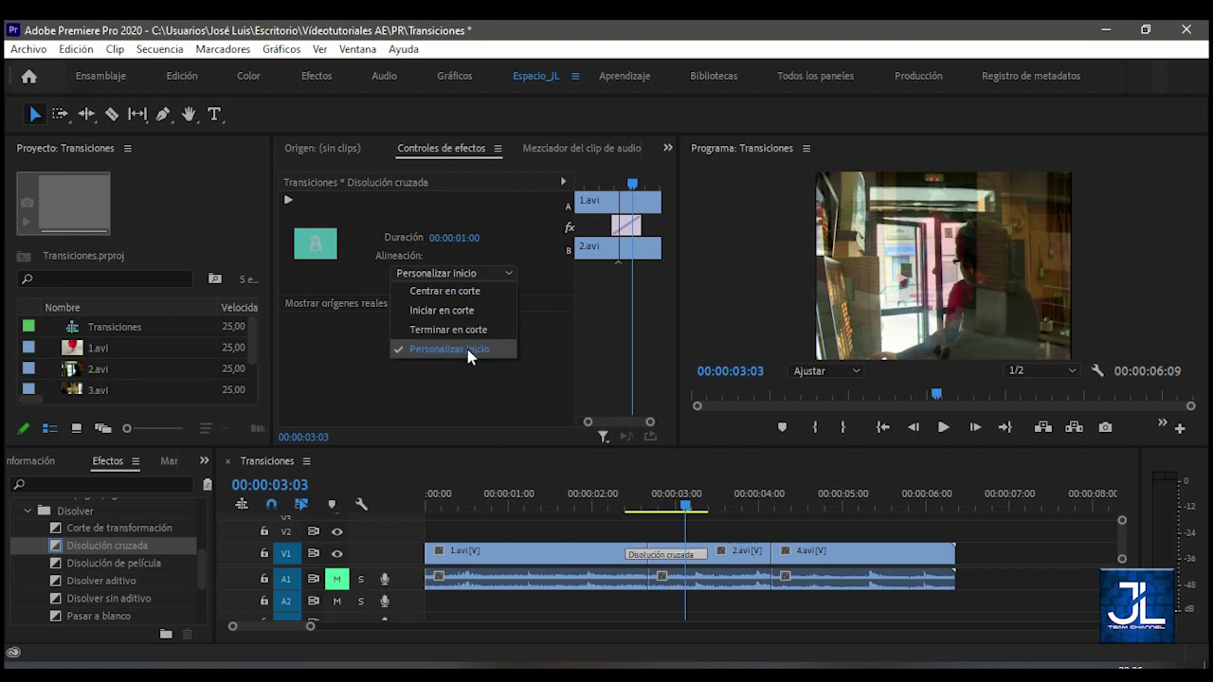
{"action": "left_click", "coordinate": [457, 293]}
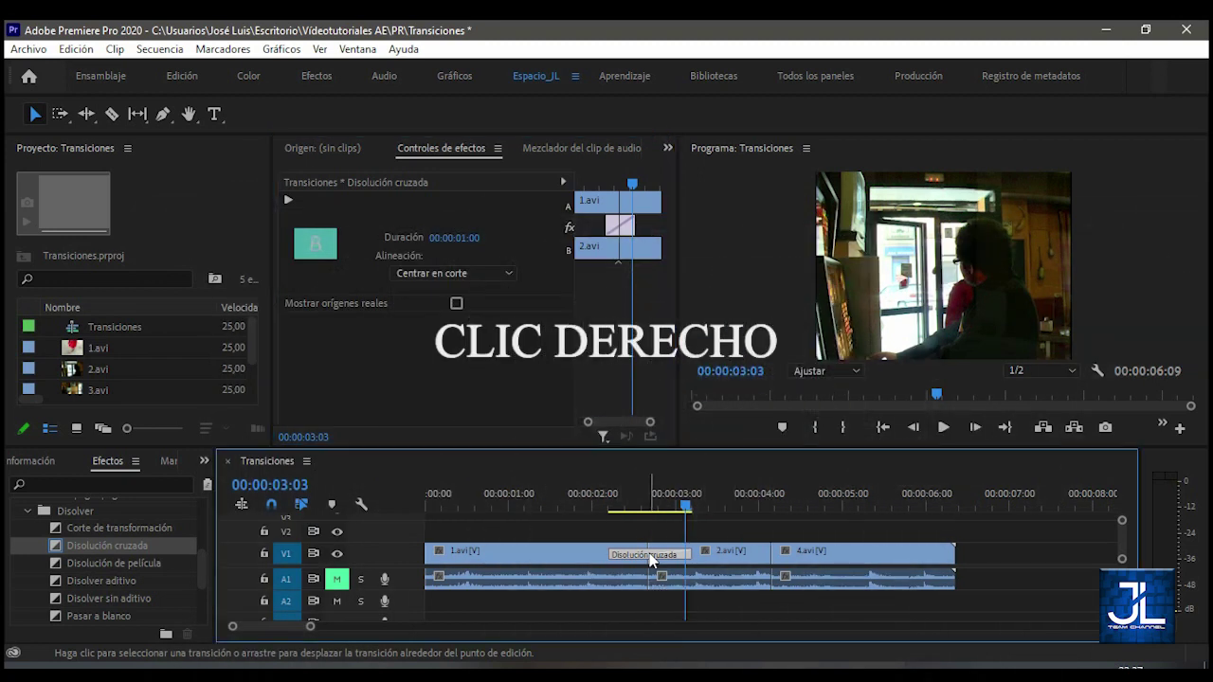
Delete the cross dissolve between 1.avi and 2.avi and reapply the default transition at that cut.
{"action": "right_click", "coordinate": [651, 560]}
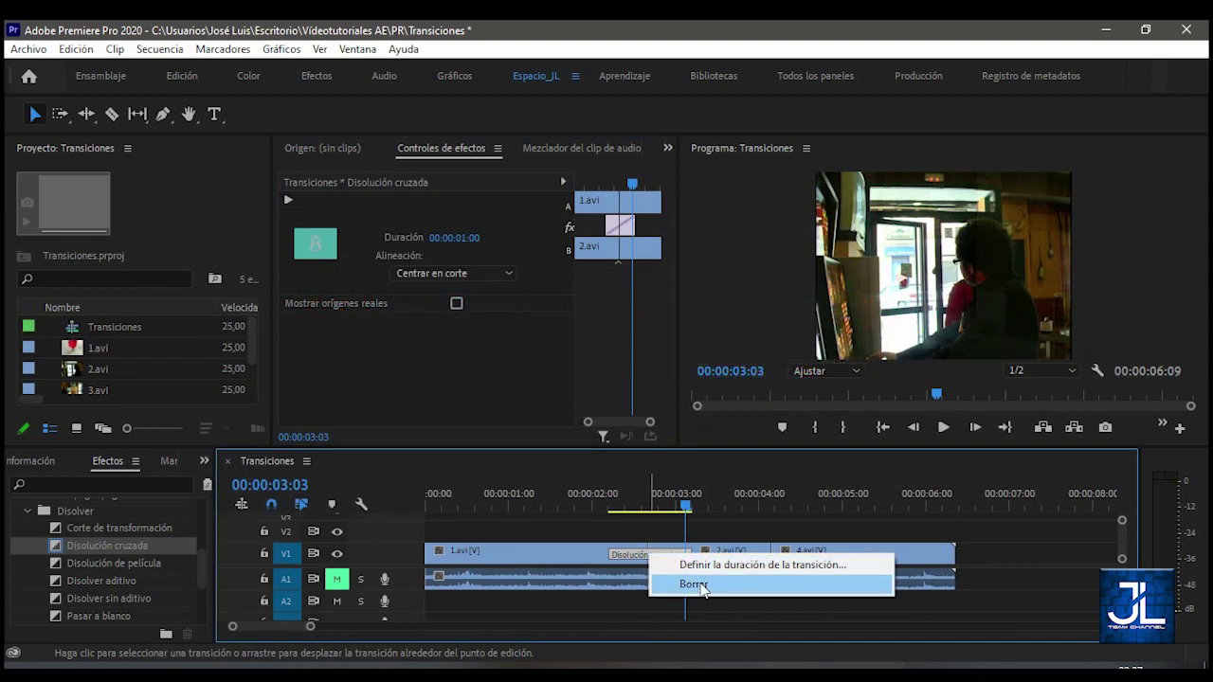
{"action": "left_click", "coordinate": [629, 551]}
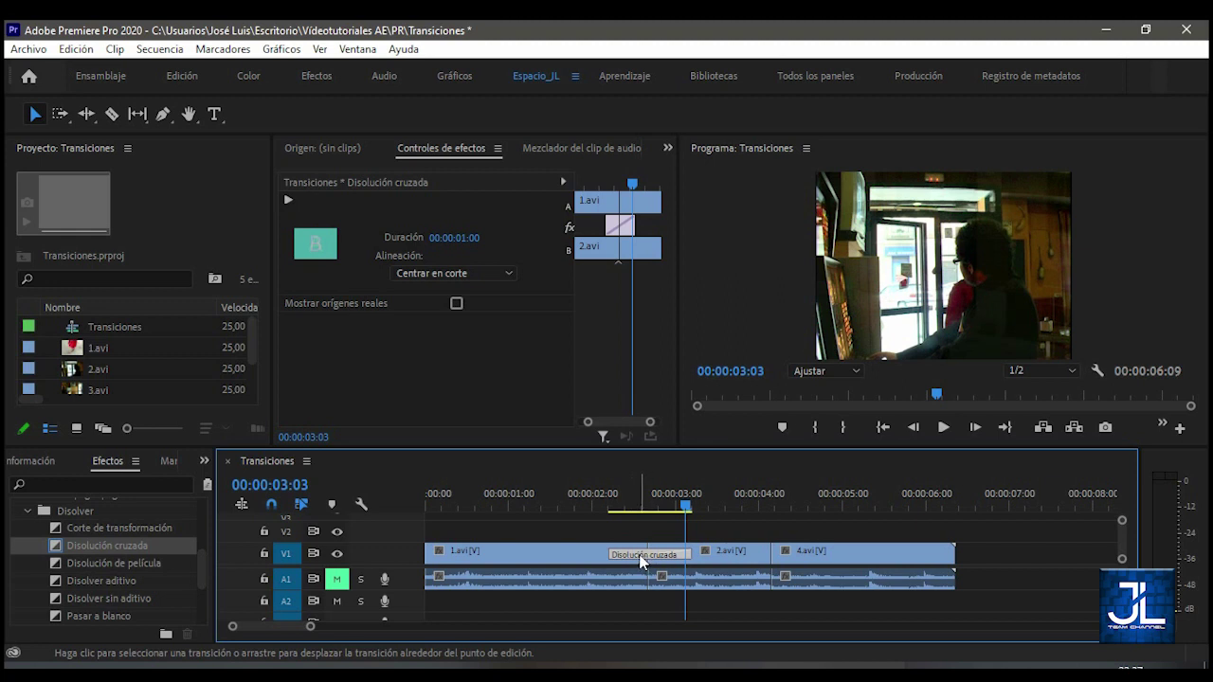
{"action": "mouse_move", "coordinate": [639, 560]}
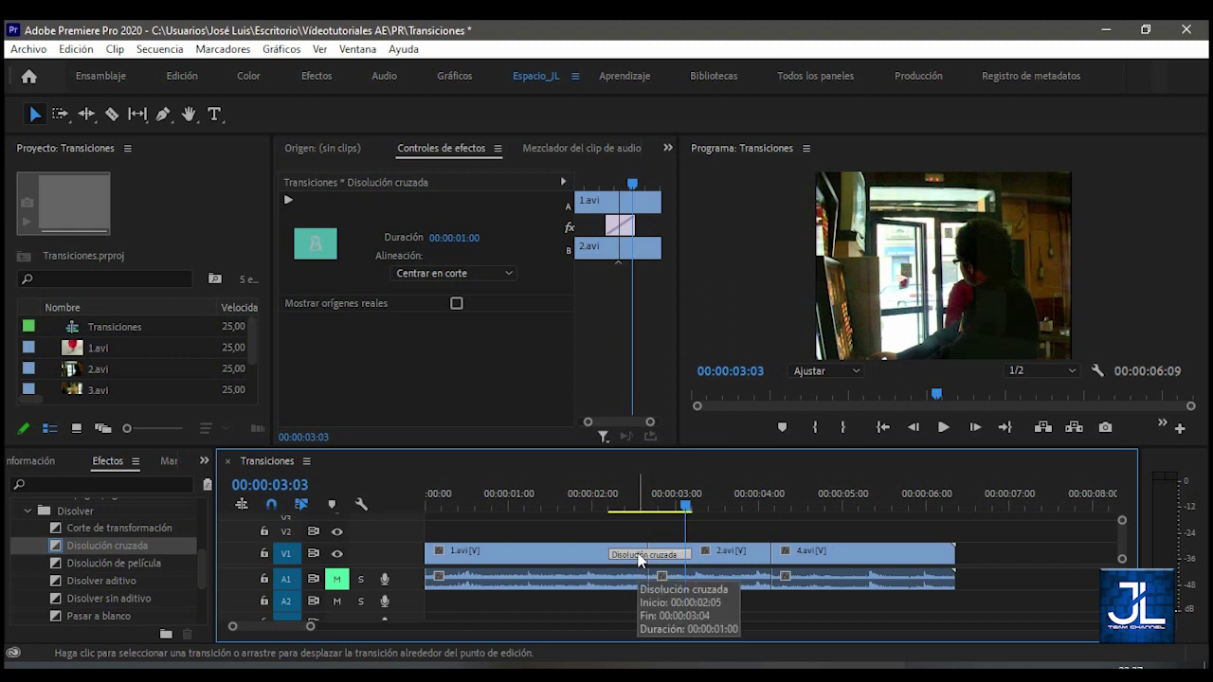
{"action": "key", "text": "Delete"}
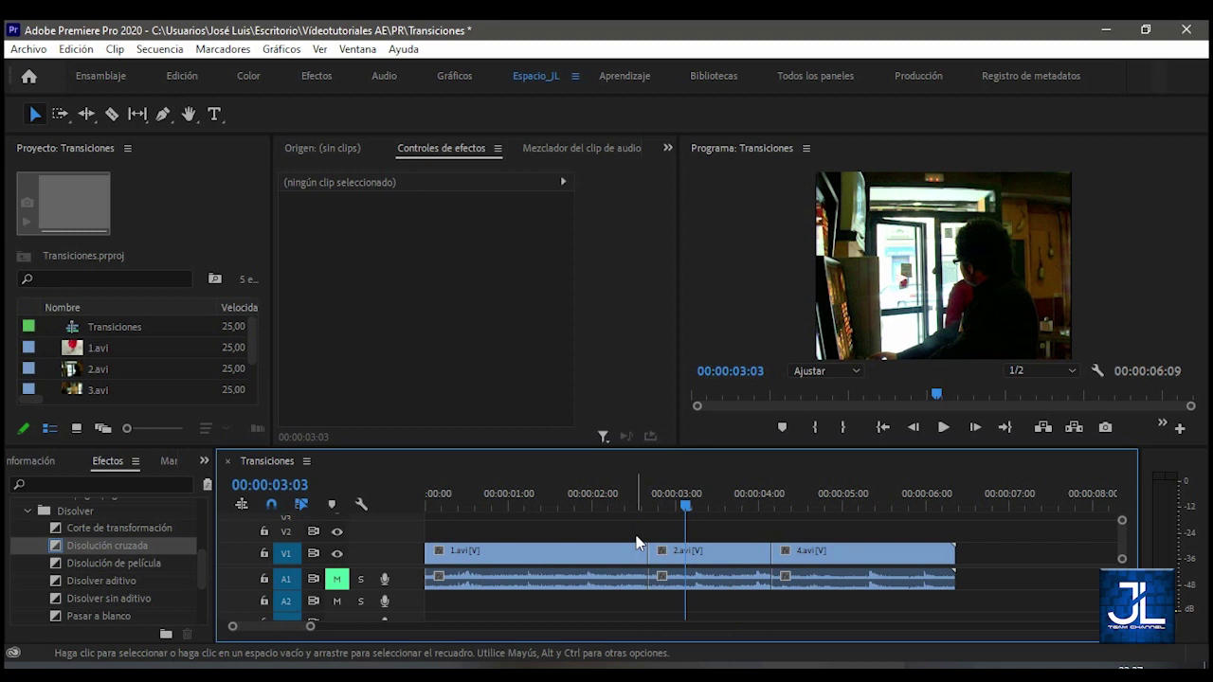
{"action": "key", "text": "ctrl+d"}
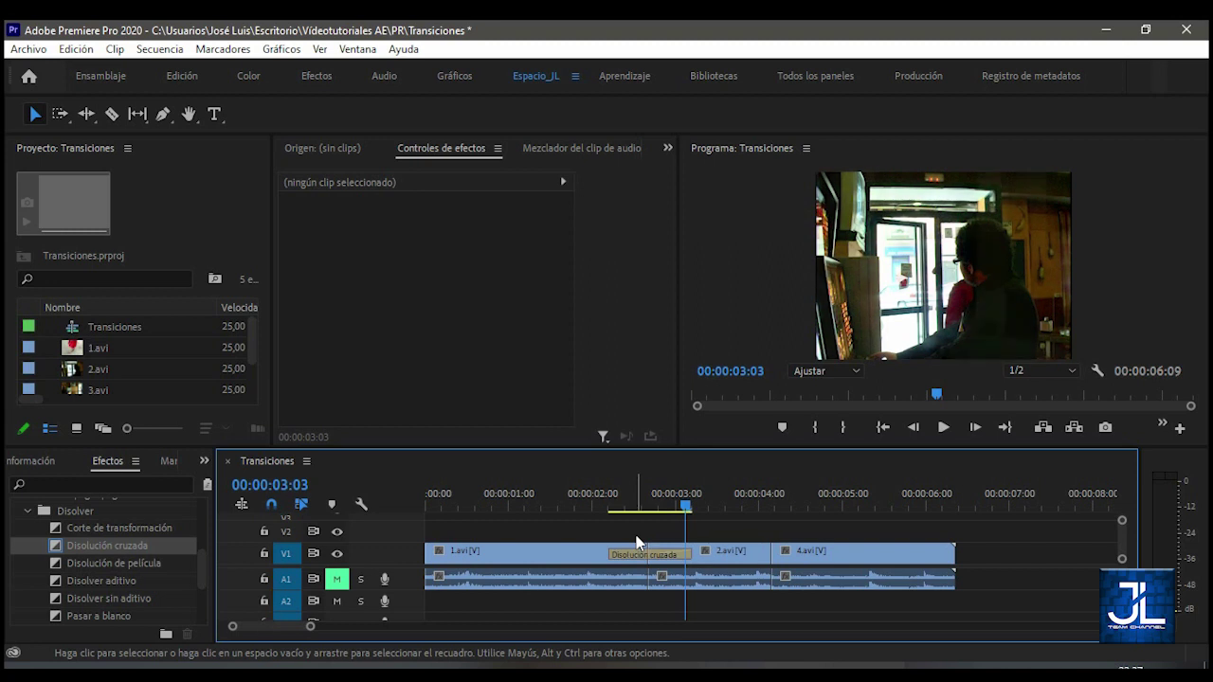
{"action": "left_click", "coordinate": [638, 505]}
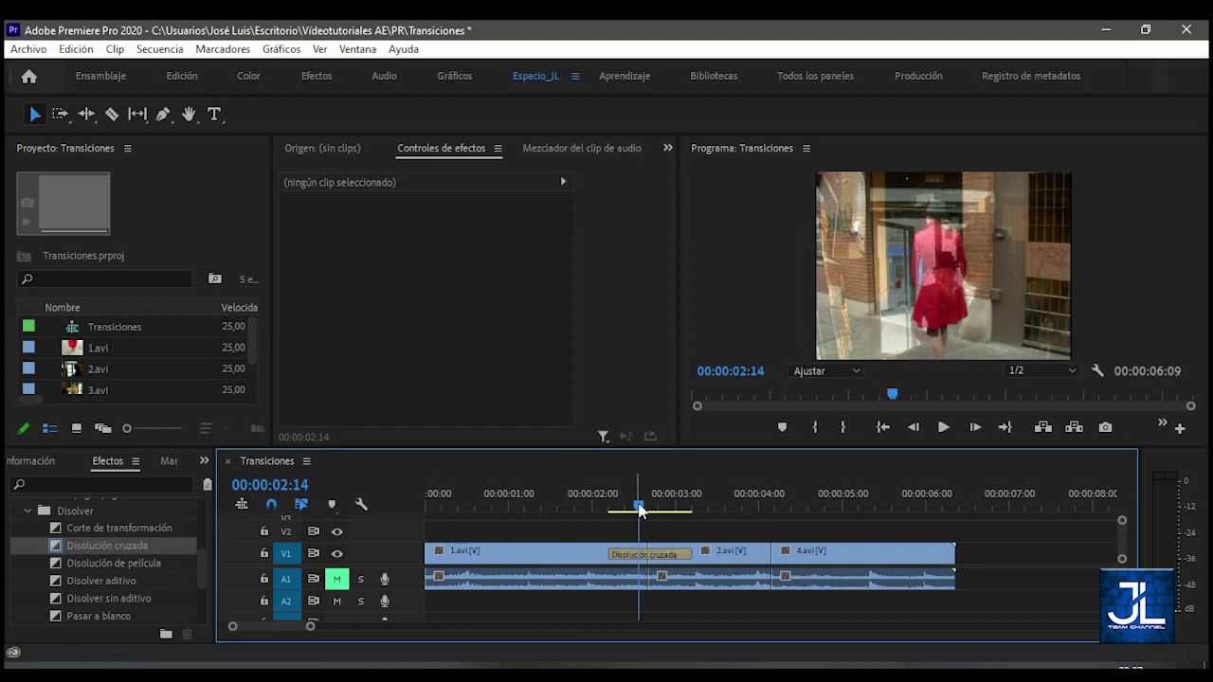
Replace the dissolve between 1.avi and 2.avi with the Zoom en cruz transition and preview its opening frames.
{"action": "left_click", "coordinate": [27, 512]}
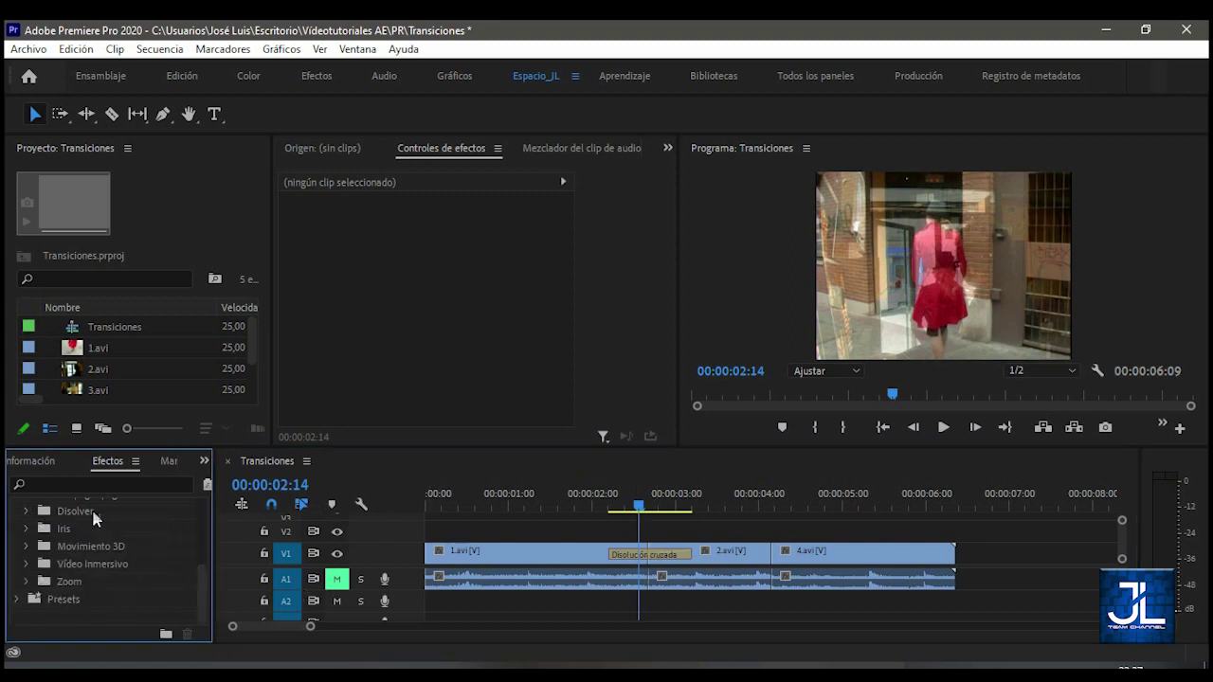
{"action": "left_click", "coordinate": [27, 582]}
{"action": "left_click_drag", "start_coordinate": [63, 601], "coordinate": [648, 555]}
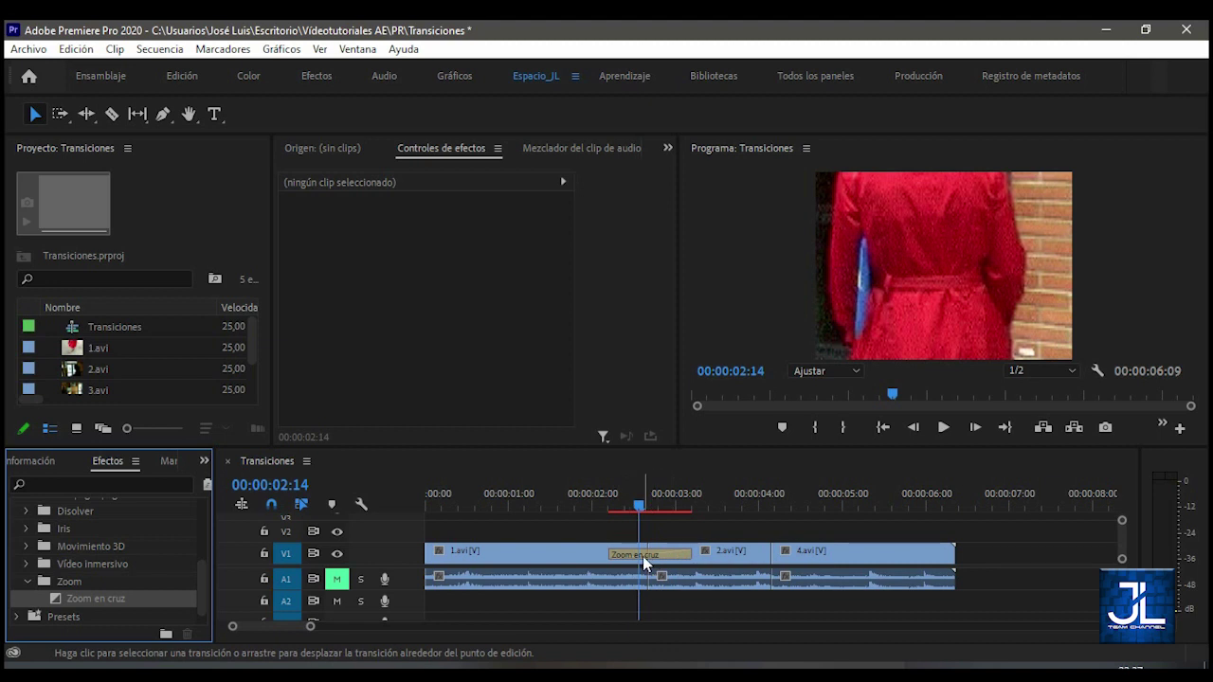
{"action": "left_click_drag", "start_coordinate": [588, 511], "coordinate": [628, 519]}
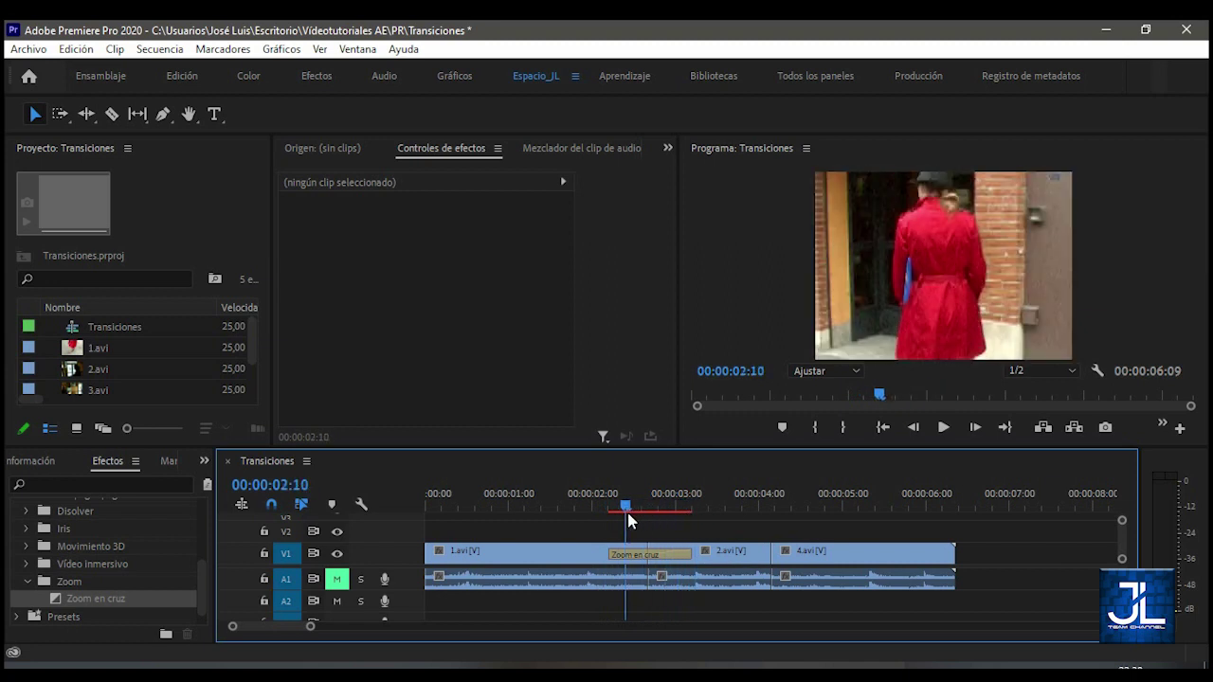
Select the Zoom en cruz transition in the timeline and enable Mostrar orígenes reales.
{"action": "left_click", "coordinate": [641, 561]}
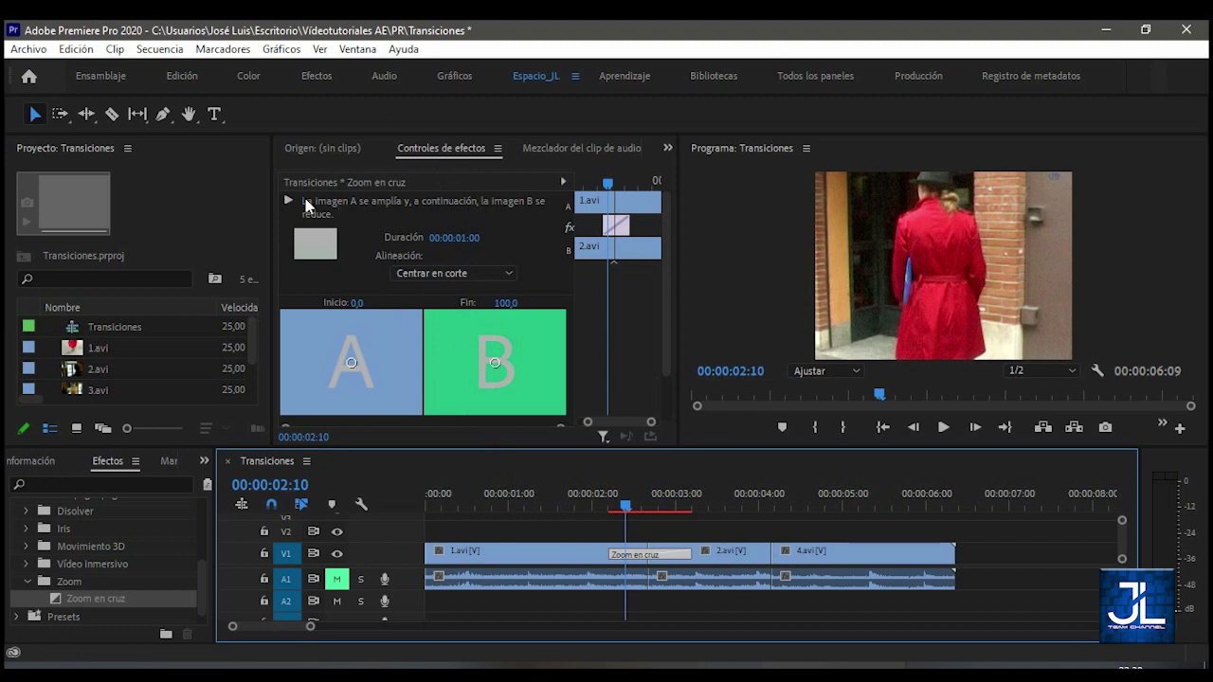
{"action": "left_click", "coordinate": [537, 201]}
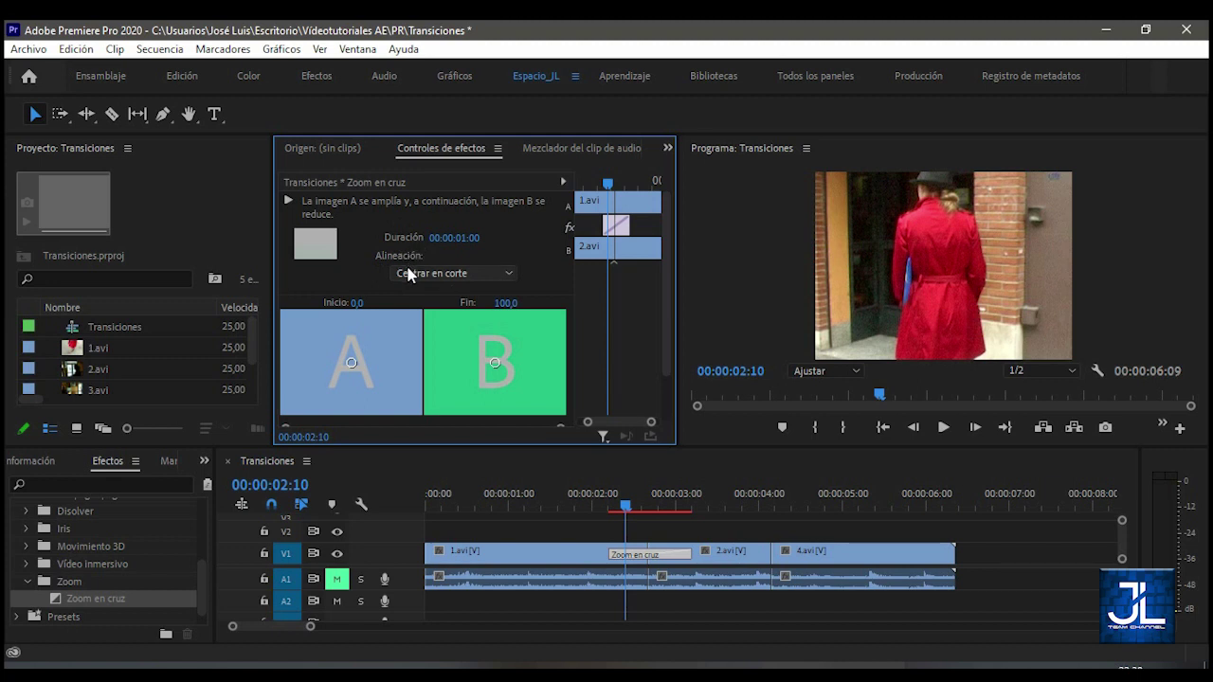
{"action": "left_click_drag", "start_coordinate": [666, 285], "coordinate": [667, 333]}
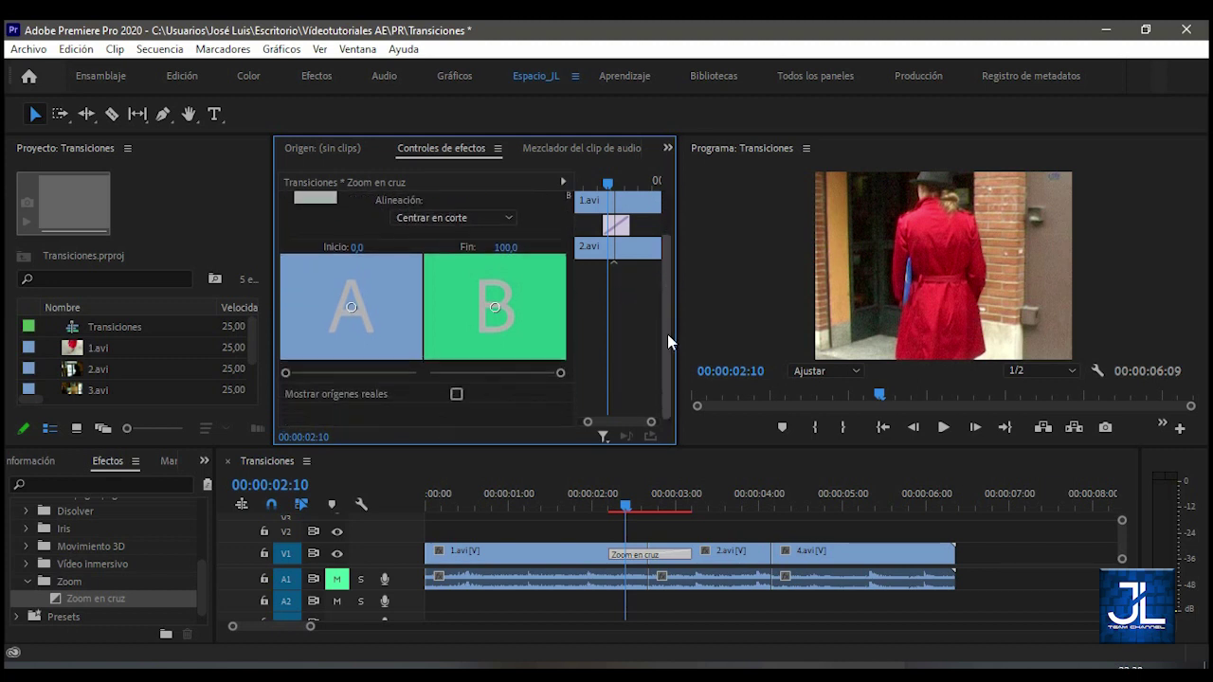
{"action": "left_click", "coordinate": [456, 396]}
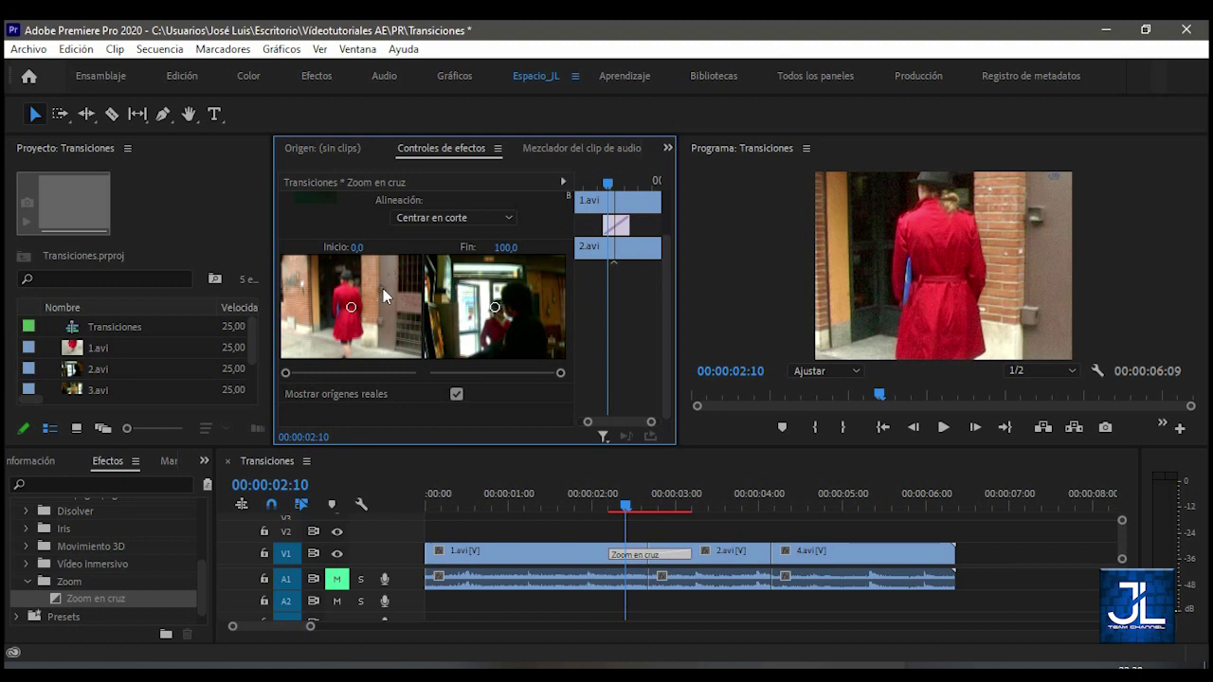
Move the zoom centre to clip A's upper-left area and clip B's lower-right corner, and scrub through the transition.
{"action": "left_click_drag", "start_coordinate": [666, 266], "coordinate": [668, 235]}
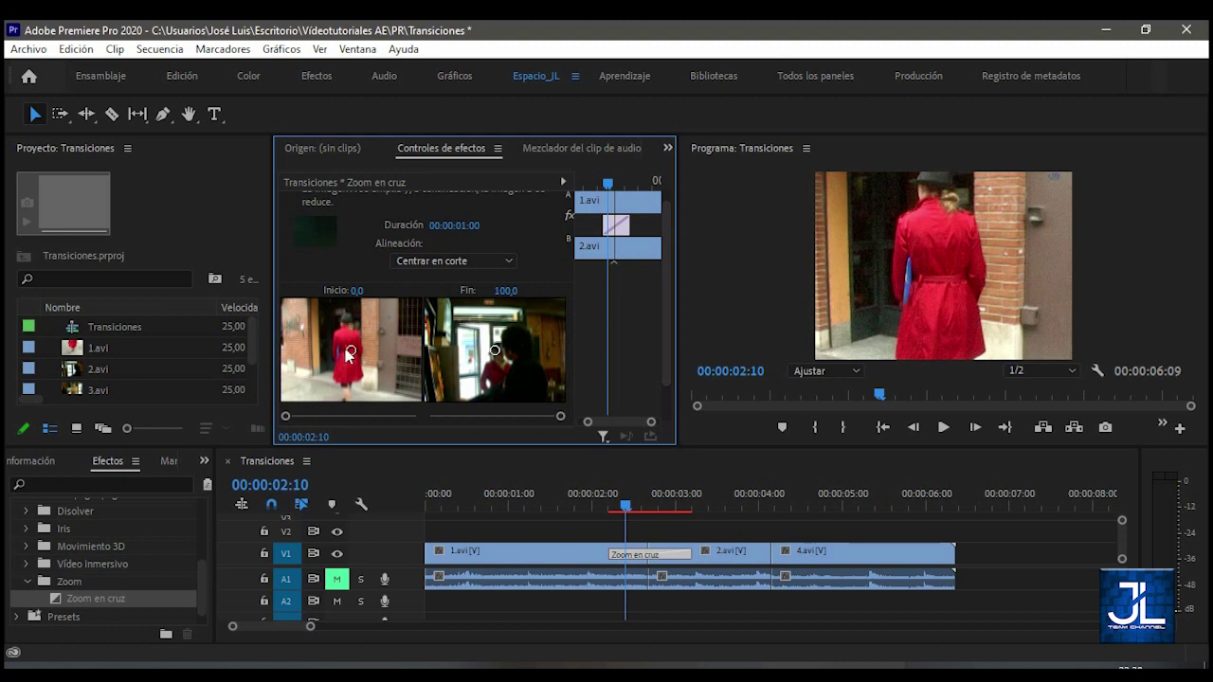
{"action": "left_click_drag", "start_coordinate": [351, 352], "coordinate": [309, 326]}
{"action": "left_click_drag", "start_coordinate": [494, 354], "coordinate": [556, 385]}
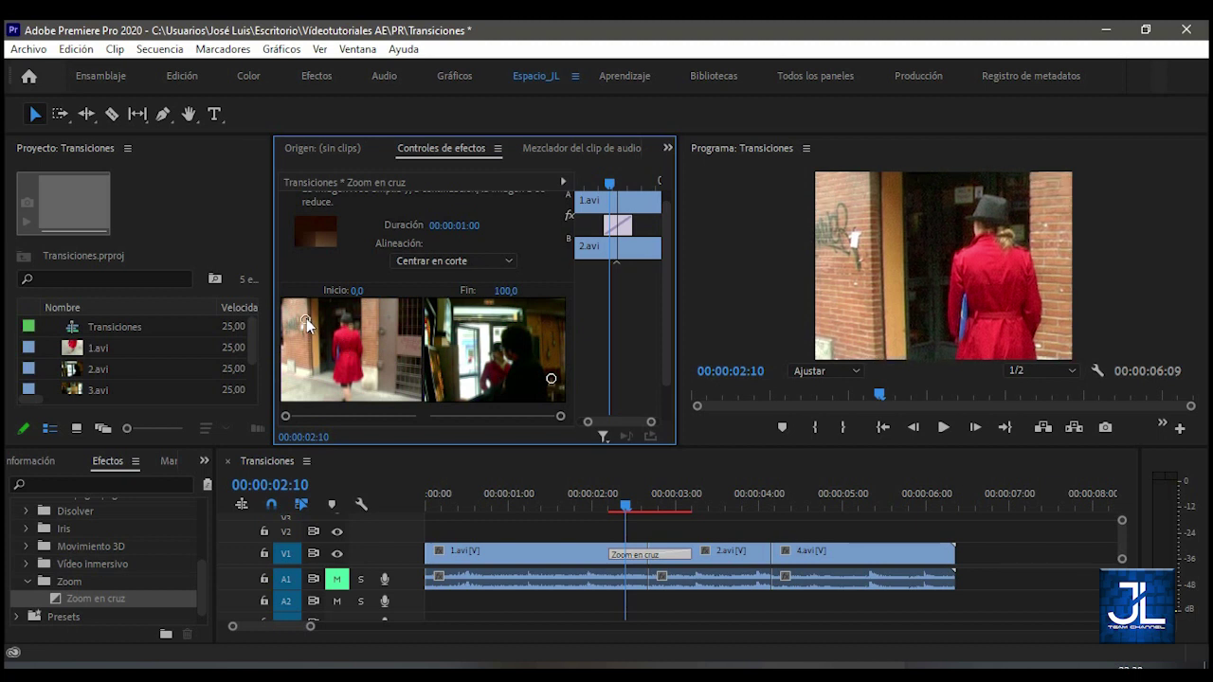
{"action": "left_click", "coordinate": [600, 497]}
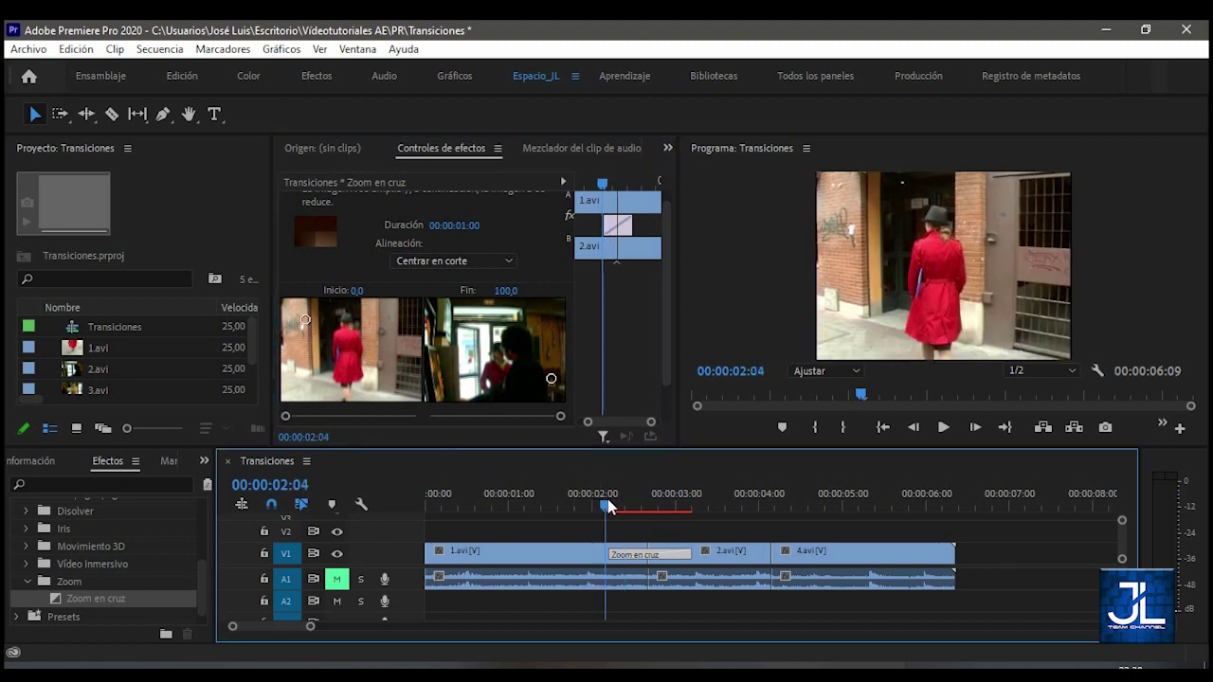
{"action": "left_click_drag", "start_coordinate": [608, 507], "coordinate": [617, 505]}
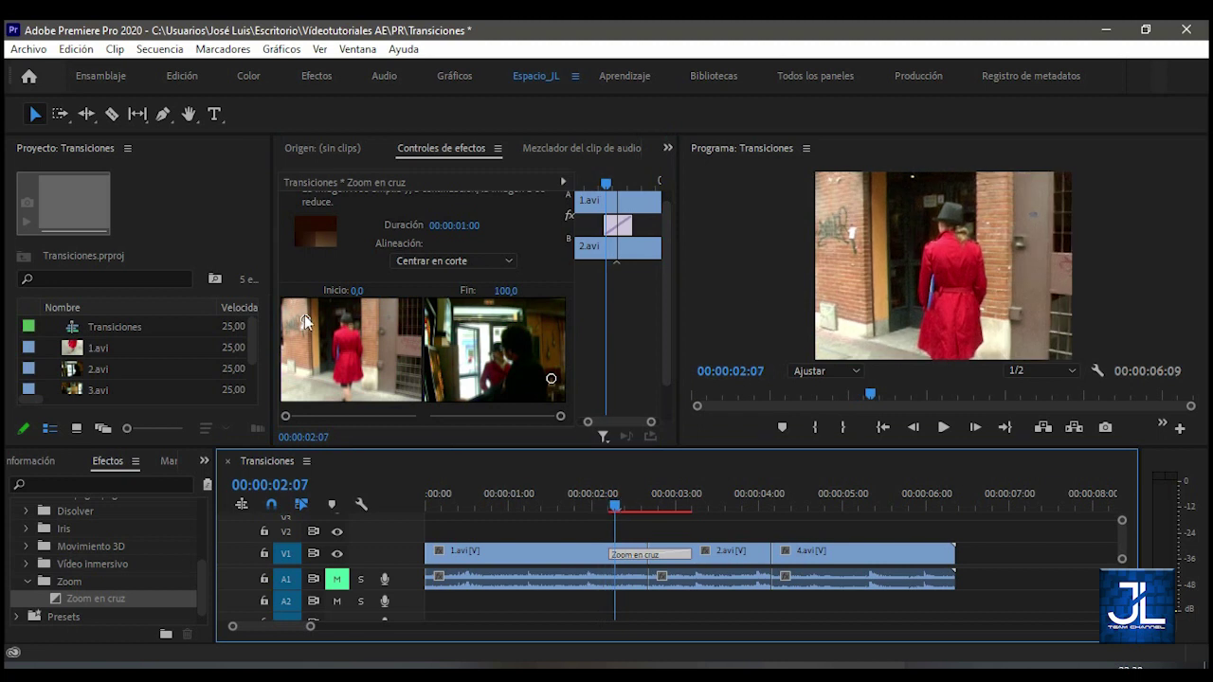
{"action": "left_click_drag", "start_coordinate": [615, 506], "coordinate": [681, 503]}
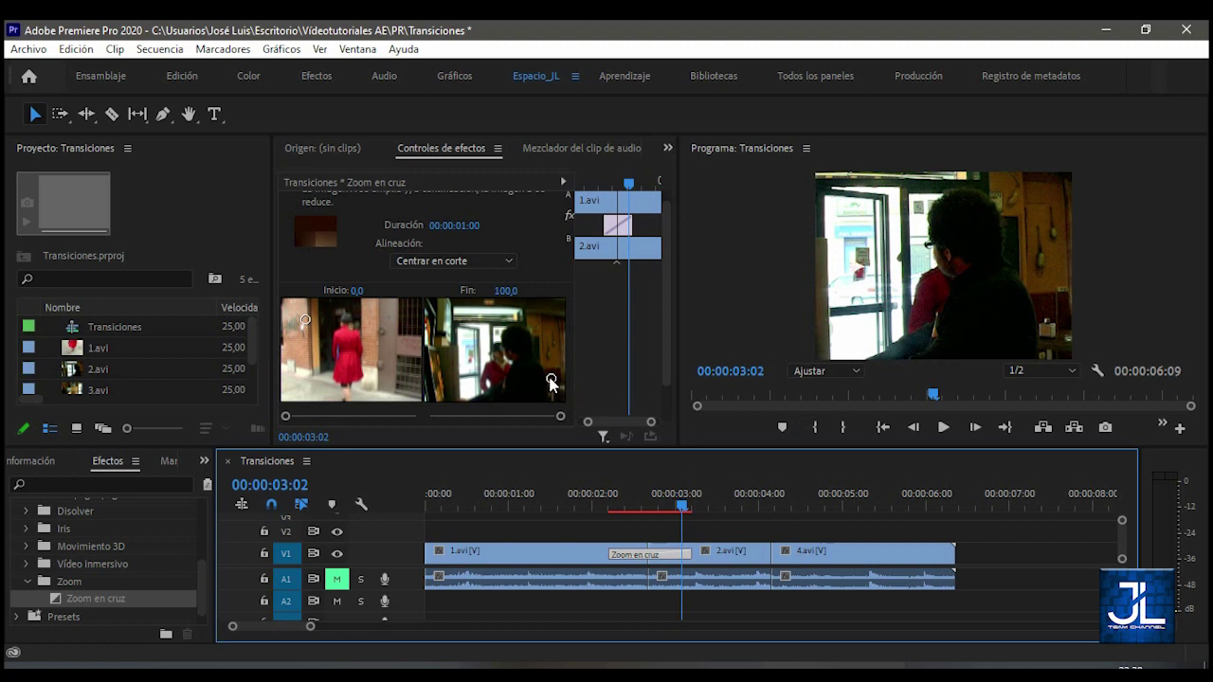
Reposition the zoom centres beside the woman in red in clip A and on the dark-haired figure's head in clip B, and preview.
{"action": "left_click_drag", "start_coordinate": [551, 381], "coordinate": [519, 349]}
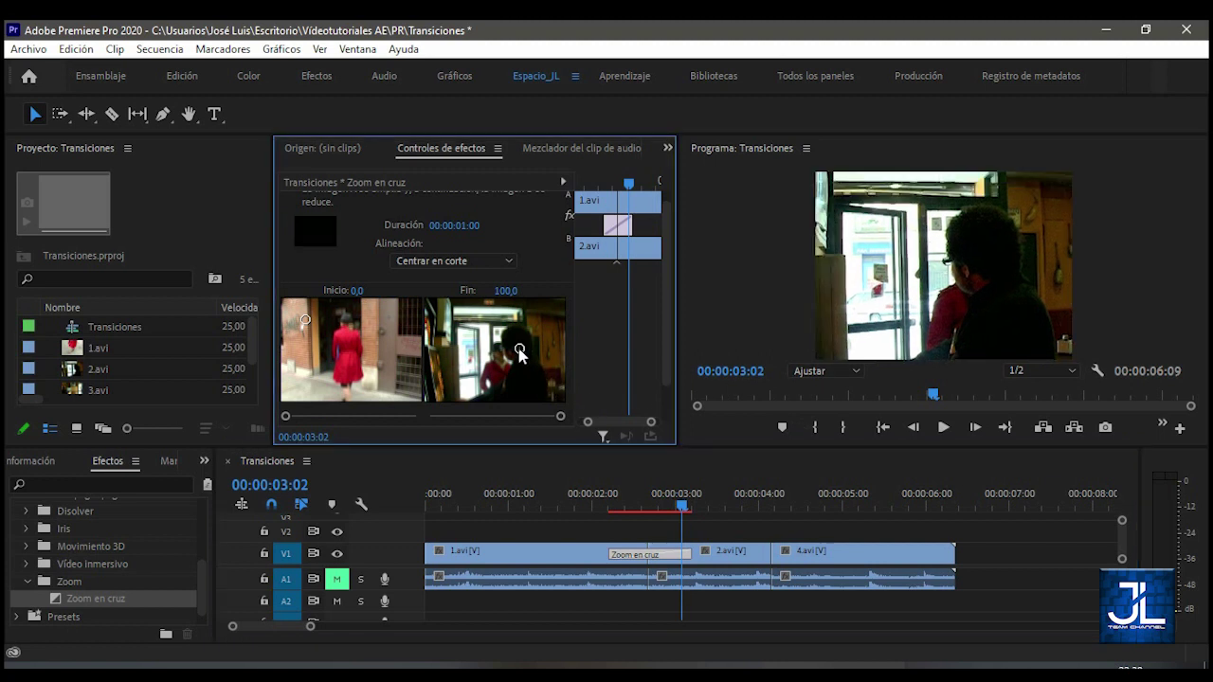
{"action": "left_click_drag", "start_coordinate": [305, 319], "coordinate": [330, 335]}
{"action": "left_click_drag", "start_coordinate": [679, 504], "coordinate": [640, 506]}
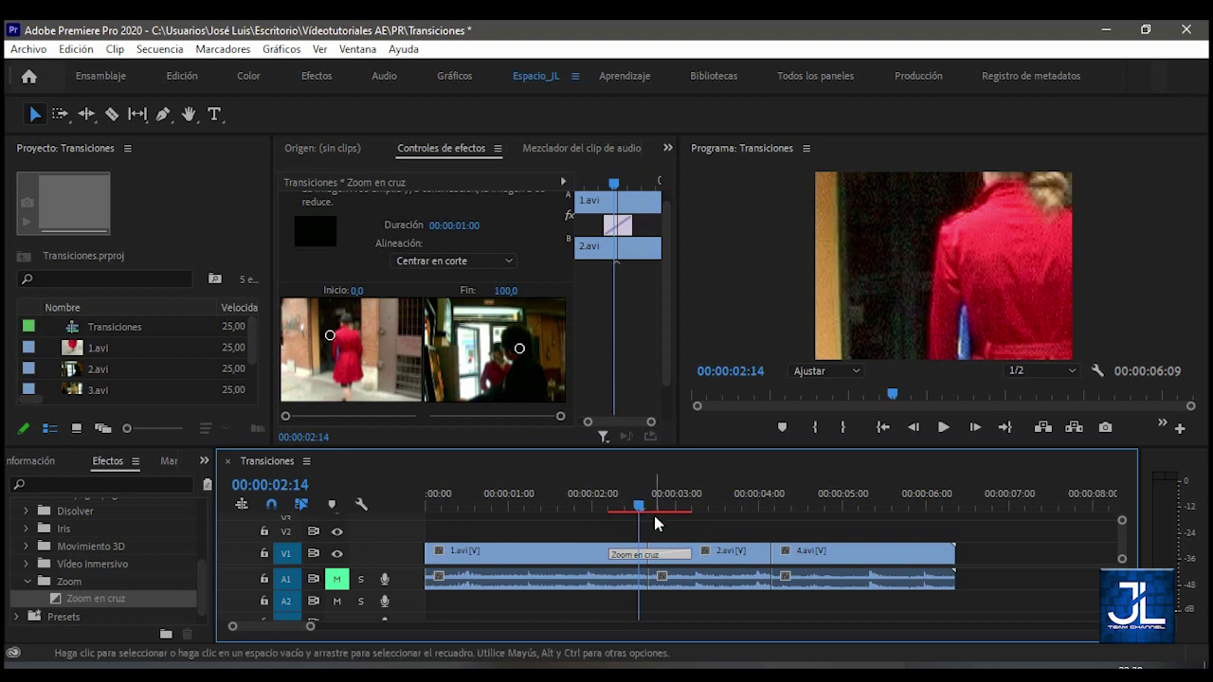
Replace Zoom en cruz with the Barrido de banda transition from the Barrido group, select it and preview it.
{"action": "left_click_drag", "start_coordinate": [201, 578], "coordinate": [207, 553]}
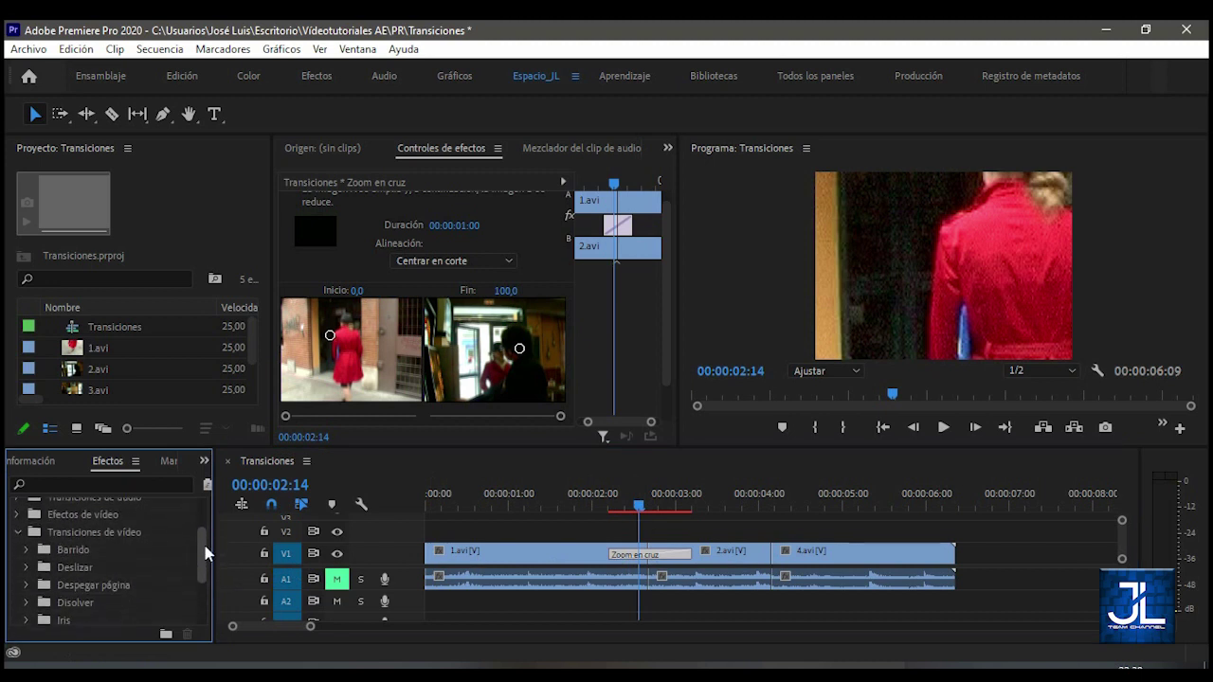
{"action": "left_click", "coordinate": [25, 549]}
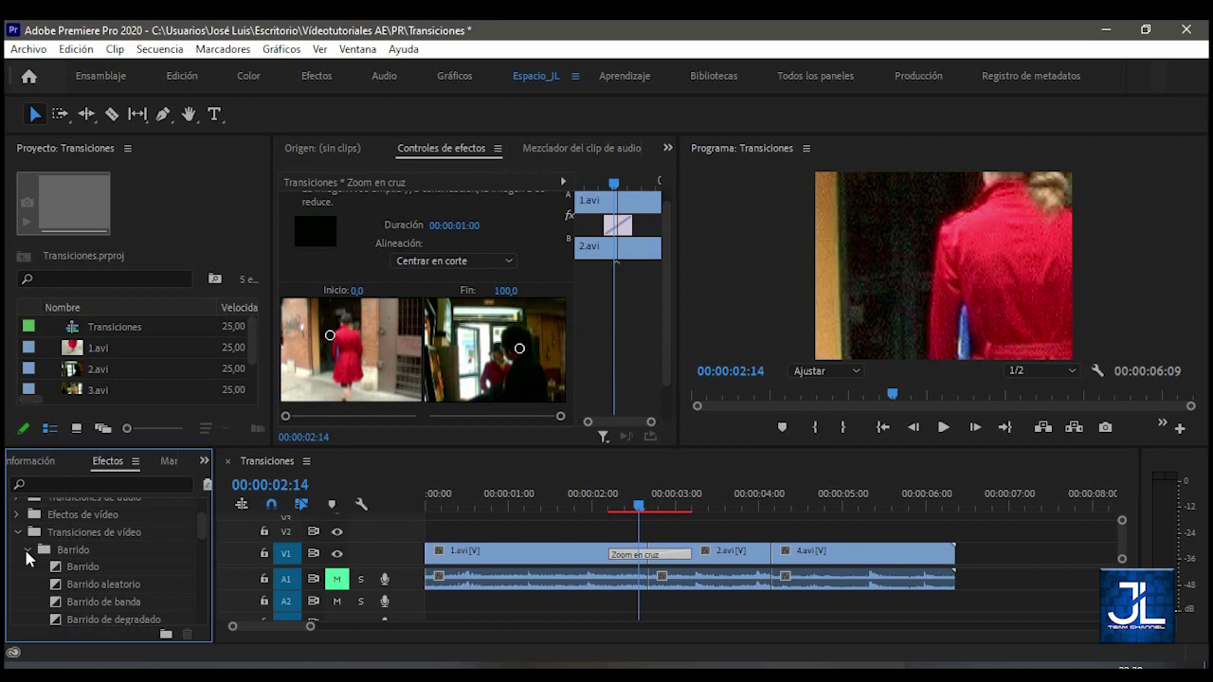
{"action": "left_click_drag", "start_coordinate": [62, 606], "coordinate": [644, 556]}
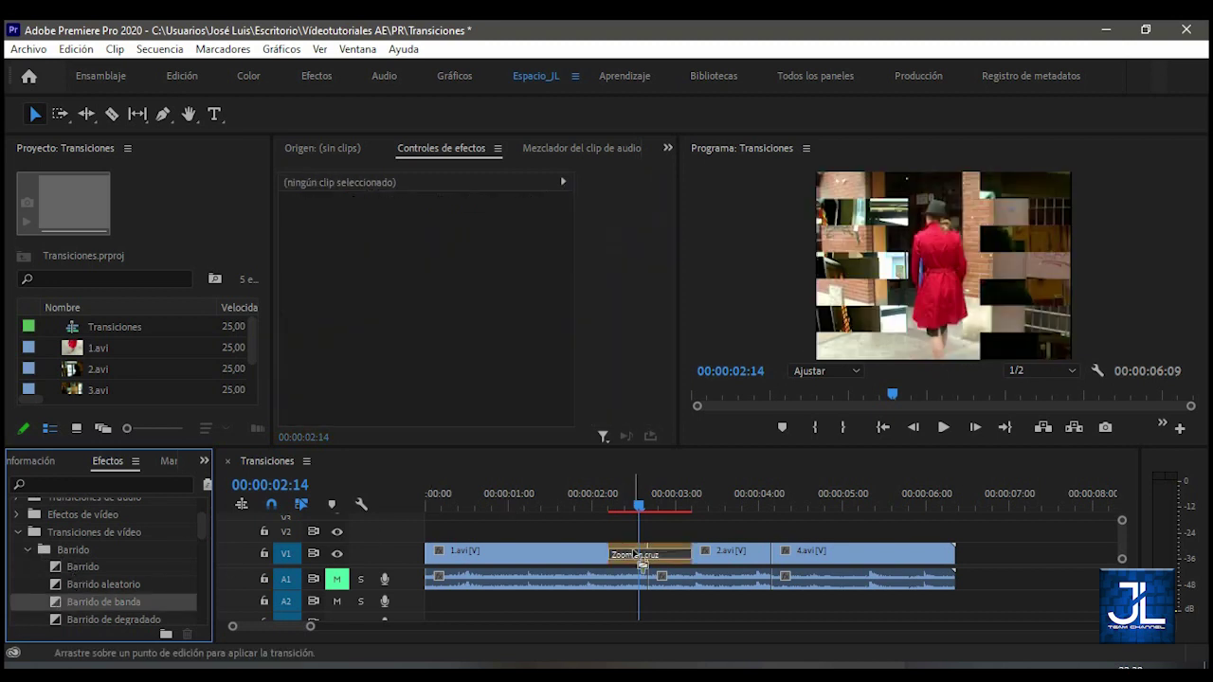
{"action": "left_click", "coordinate": [651, 560]}
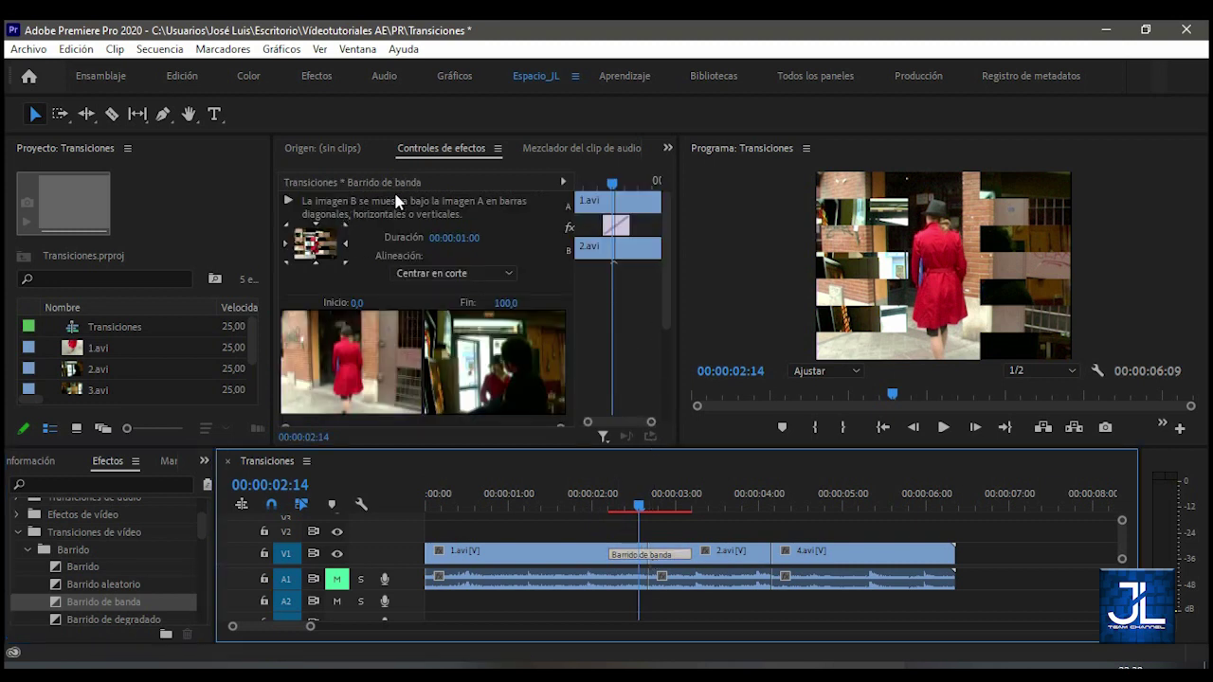
{"action": "left_click_drag", "start_coordinate": [614, 505], "coordinate": [639, 504]}
Try the vertical direction from the top edge for Barrido de banda, and set it to the diagonal from the upper-right corner.
{"action": "left_click", "coordinate": [319, 229]}
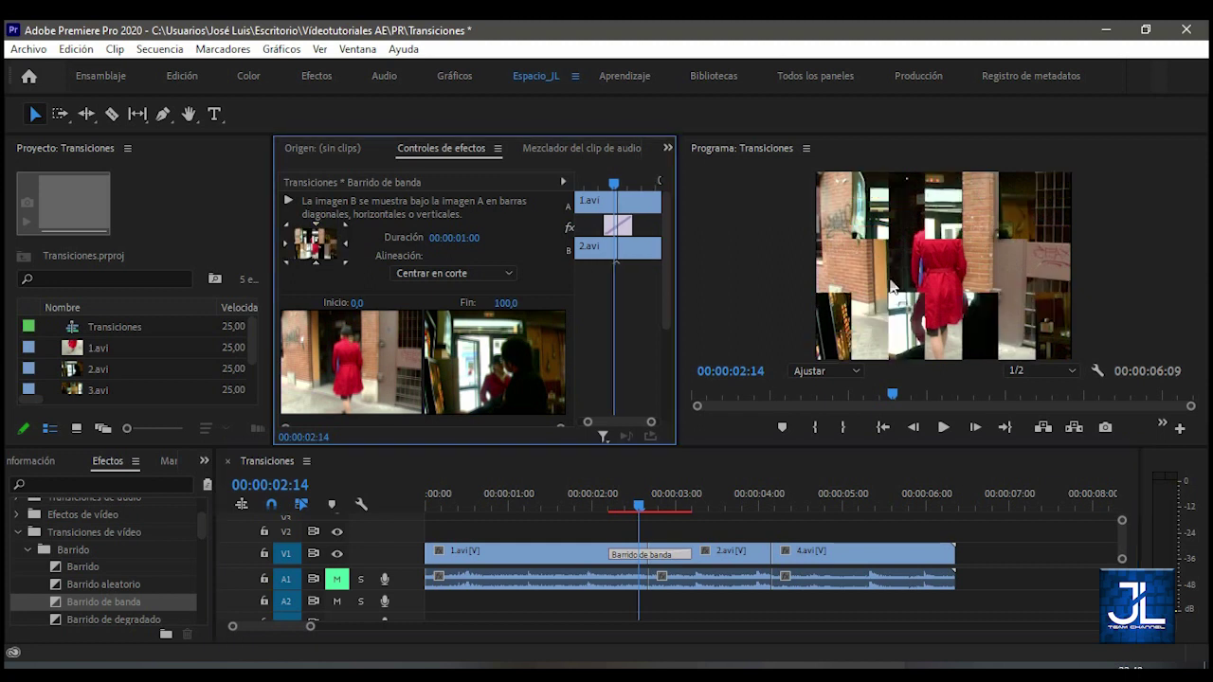
{"action": "left_click", "coordinate": [632, 502]}
{"action": "mouse_move", "coordinate": [631, 495]}
{"action": "left_mouse_down"}
{"action": "mouse_move", "coordinate": [667, 494]}
{"action": "mouse_move", "coordinate": [618, 494]}
{"action": "left_mouse_up"}
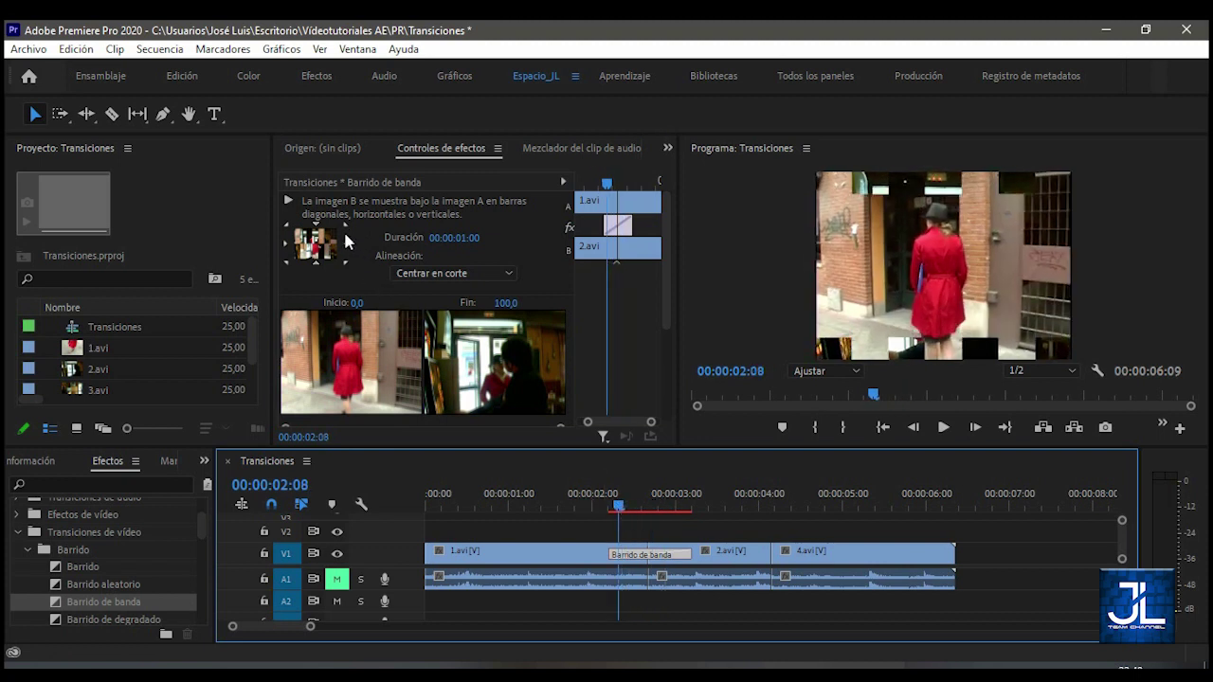
{"action": "left_click", "coordinate": [347, 230]}
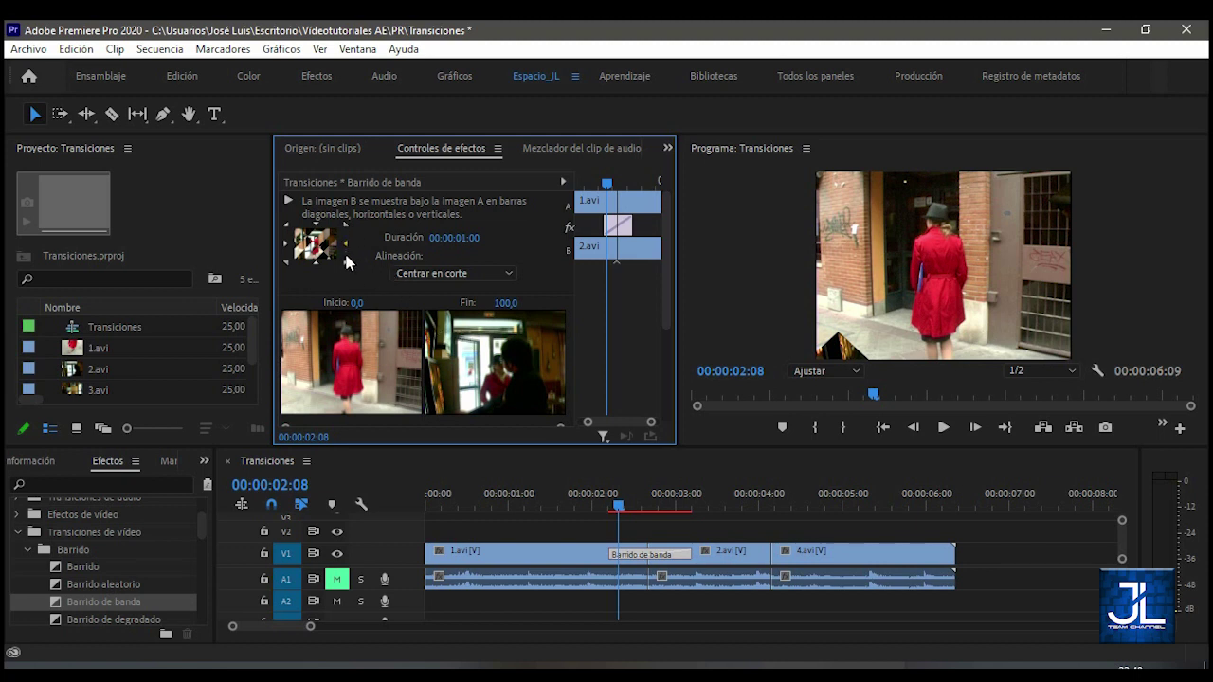
{"action": "left_click_drag", "start_coordinate": [613, 503], "coordinate": [641, 505]}
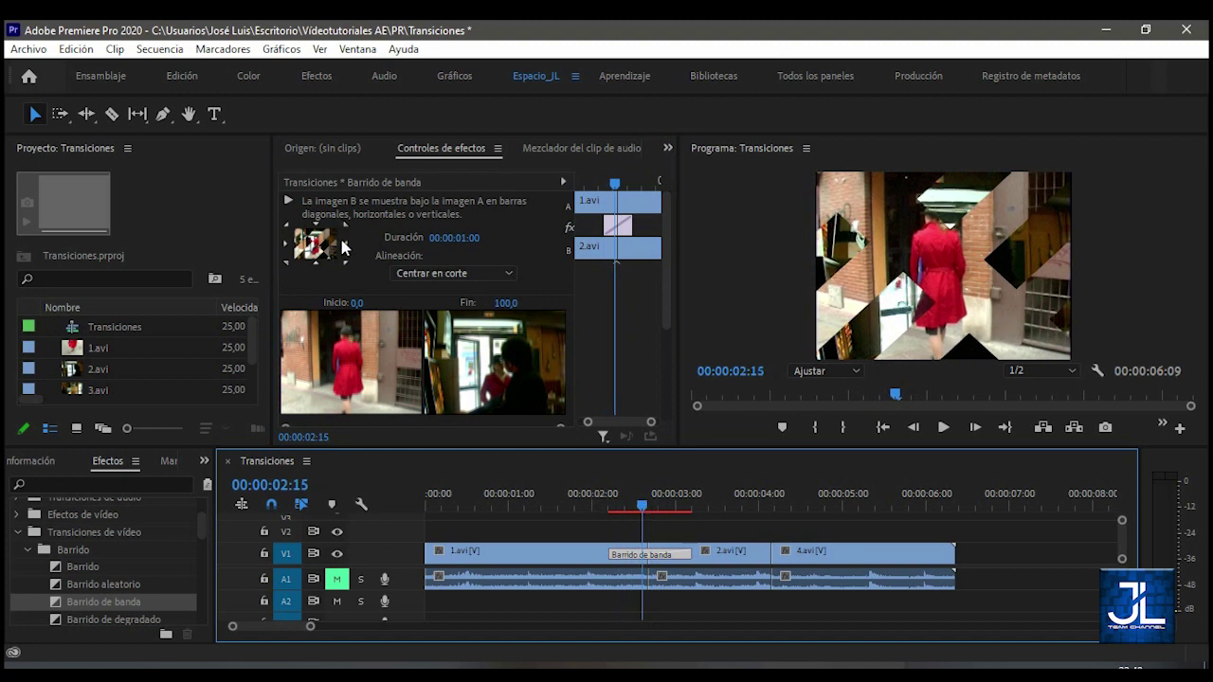
Set the Barrido de banda transition's Anchura de borde to 10.
{"action": "left_click_drag", "start_coordinate": [667, 296], "coordinate": [671, 390]}
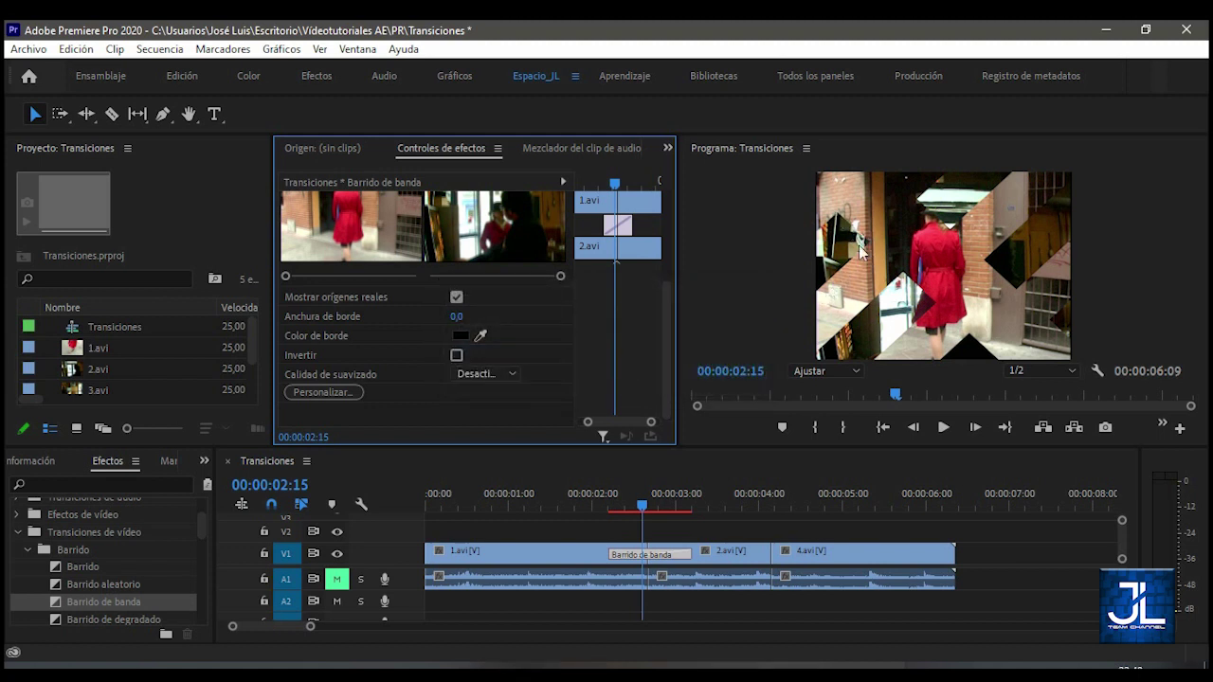
{"action": "left_click_drag", "start_coordinate": [456, 319], "coordinate": [517, 318]}
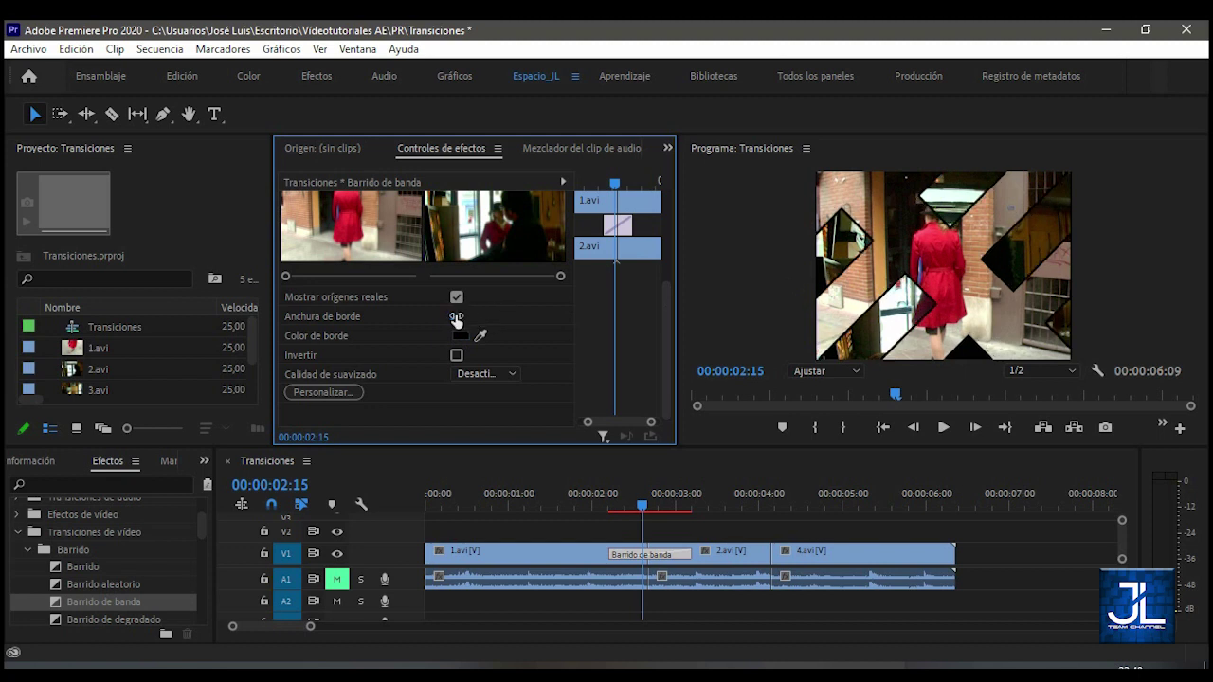
{"action": "left_click", "coordinate": [459, 317]}
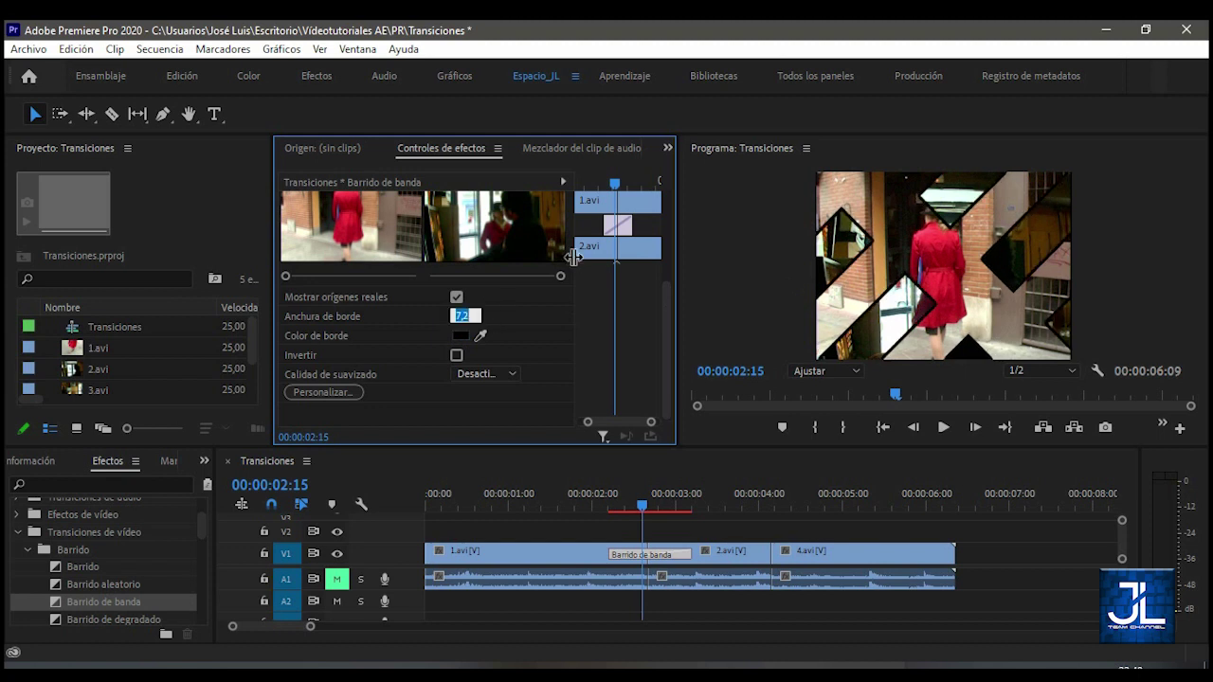
{"action": "type", "text": "10"}
{"action": "key", "text": "Return"}
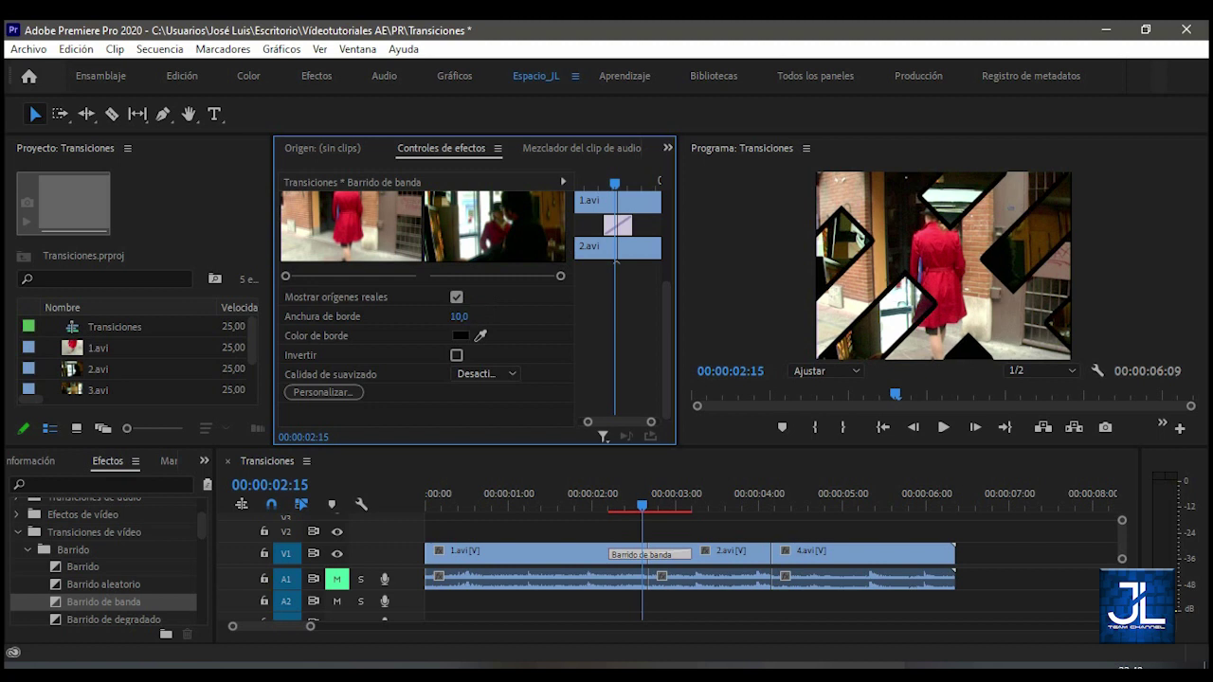
Set the transition's Color de borde to dark red 9B0000.
{"action": "left_click", "coordinate": [462, 340]}
{"action": "left_click", "coordinate": [615, 366]}
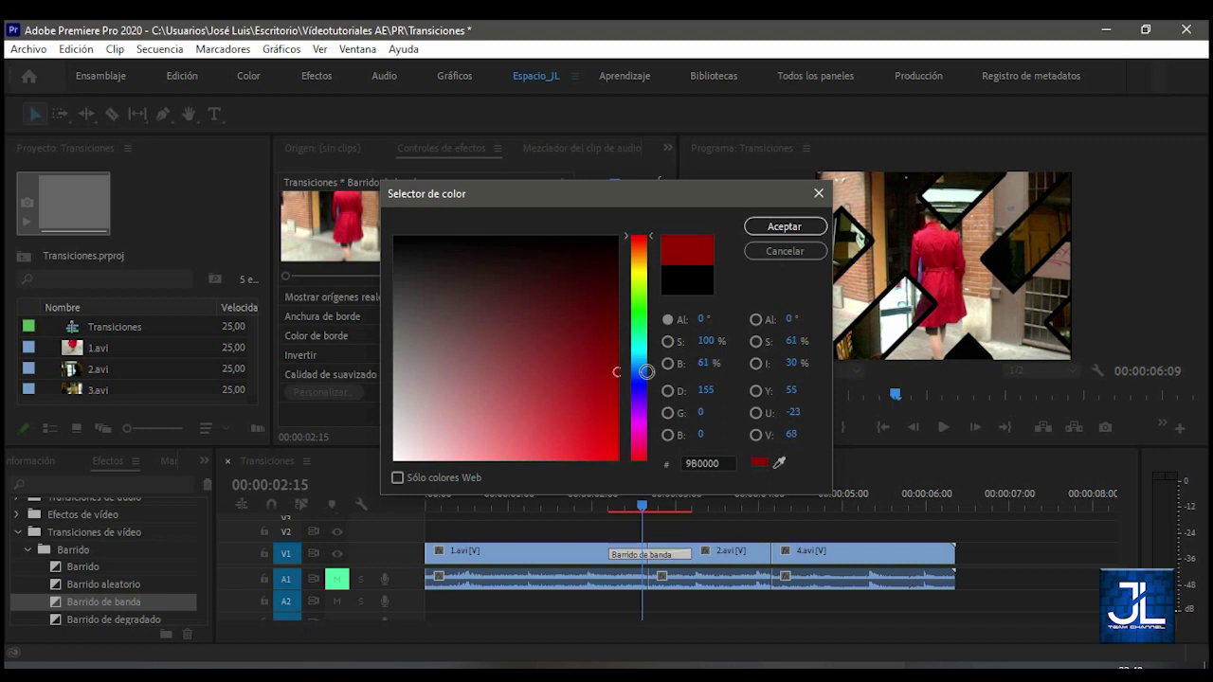
{"action": "left_click", "coordinate": [769, 228]}
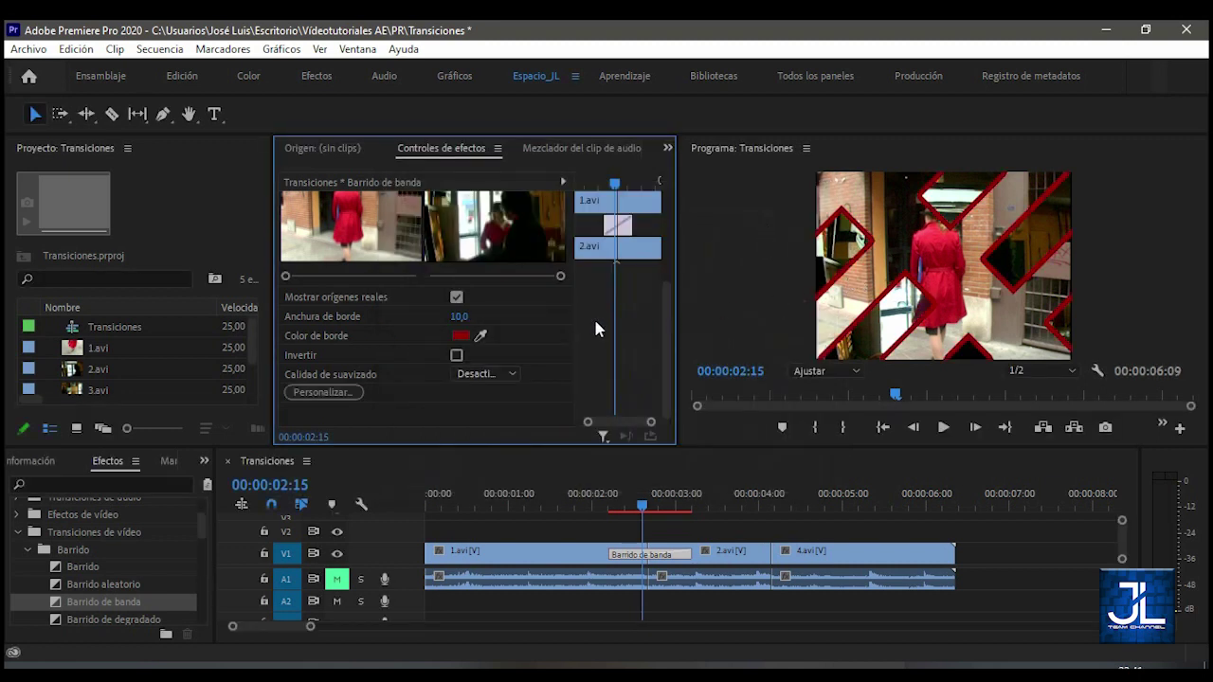
{"action": "left_click", "coordinate": [461, 336]}
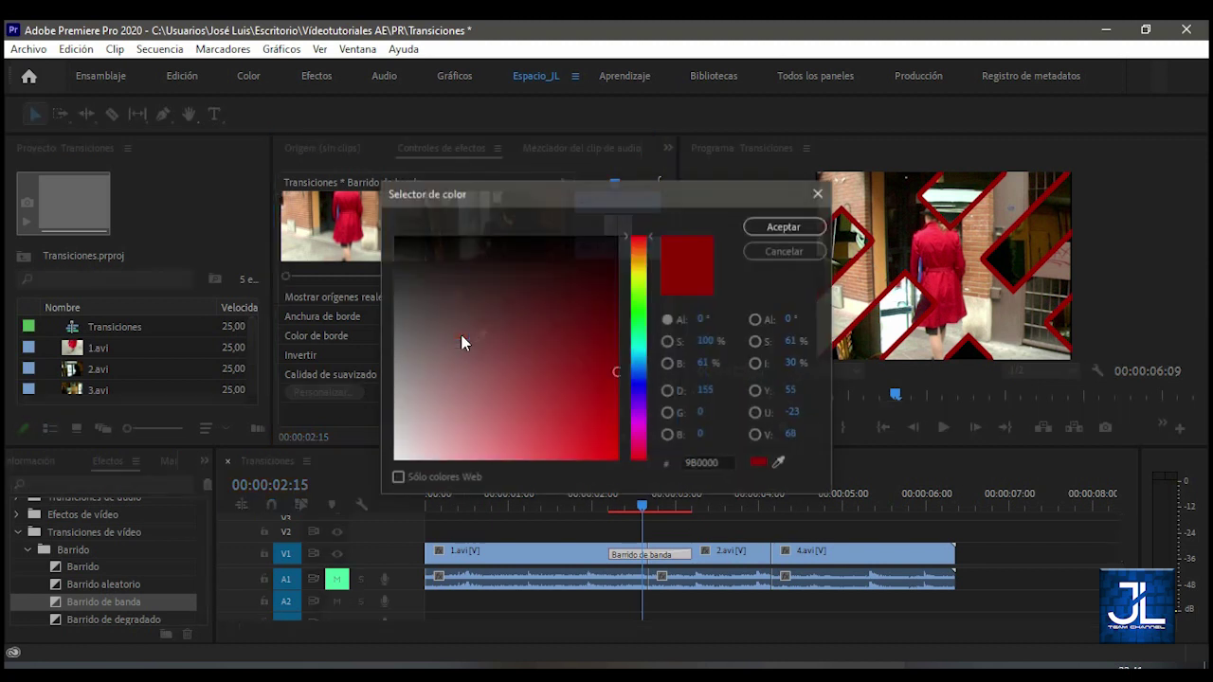
{"action": "left_click_drag", "start_coordinate": [500, 192], "coordinate": [501, 179]}
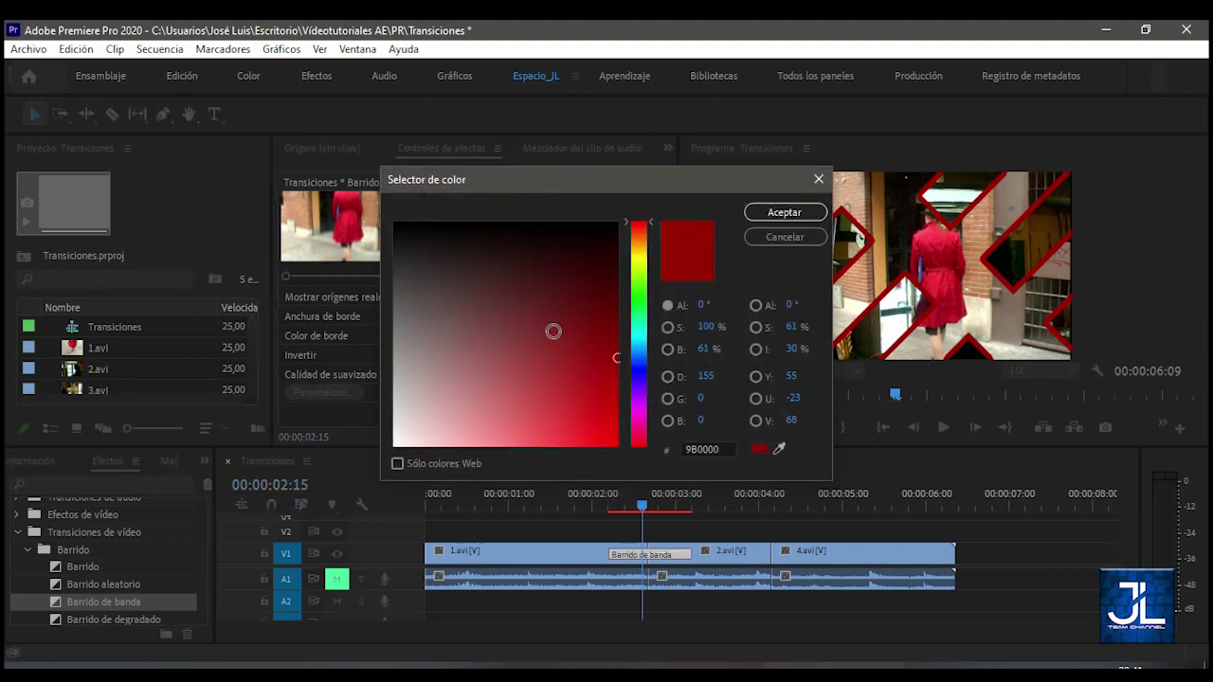
{"action": "left_click", "coordinate": [768, 243]}
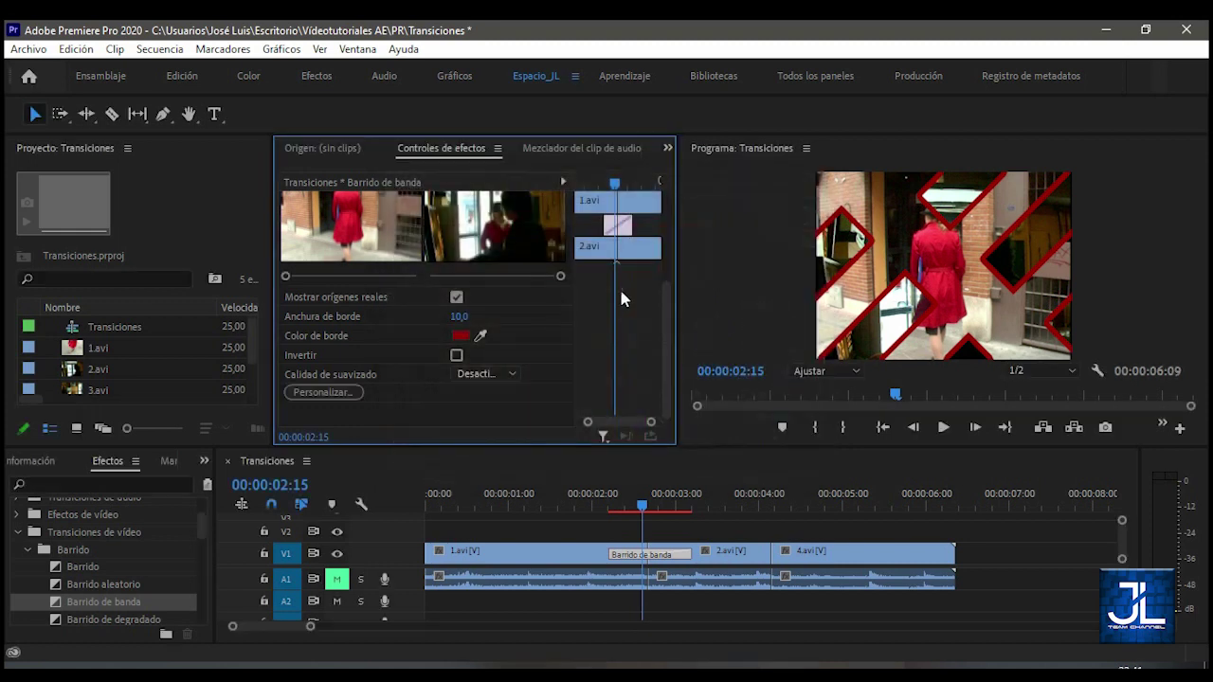
Sample the blue of the V1 track header with the eyedropper as the Barrido de banda transition's Color de borde.
{"action": "left_click", "coordinate": [482, 337]}
{"action": "left_click", "coordinate": [301, 548]}
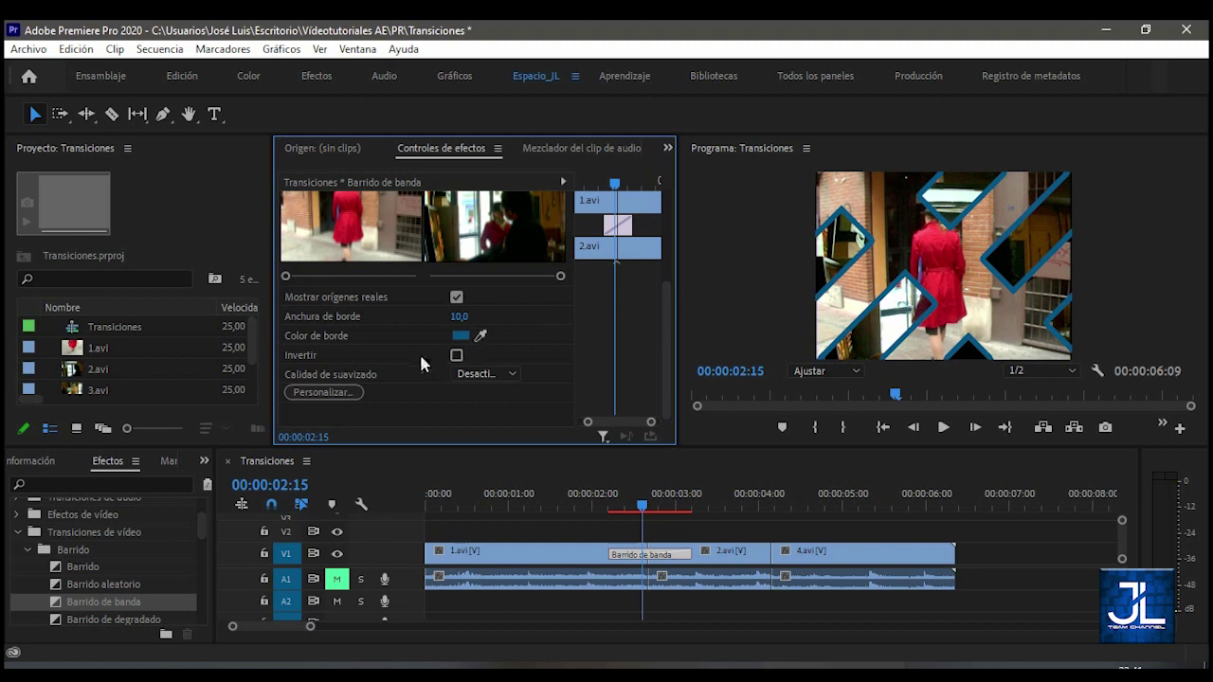
Try the Invertir option on the Barrido de banda transition and leave it disabled.
{"action": "left_click", "coordinate": [457, 357]}
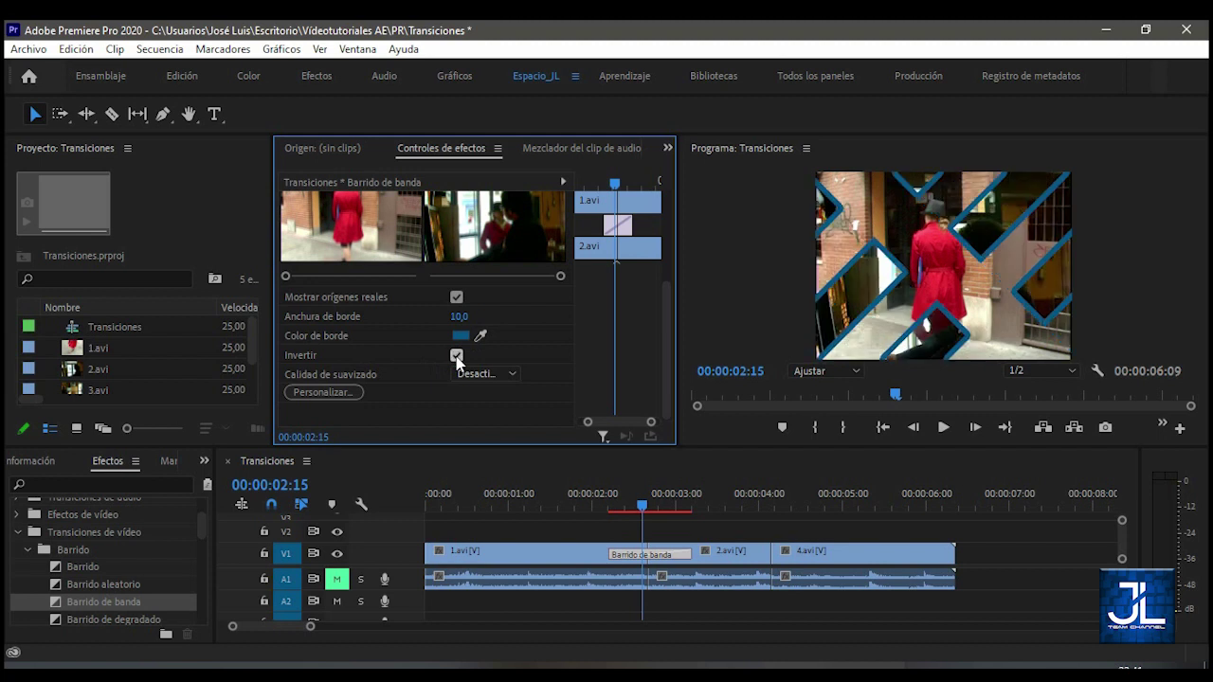
{"action": "left_click", "coordinate": [457, 357]}
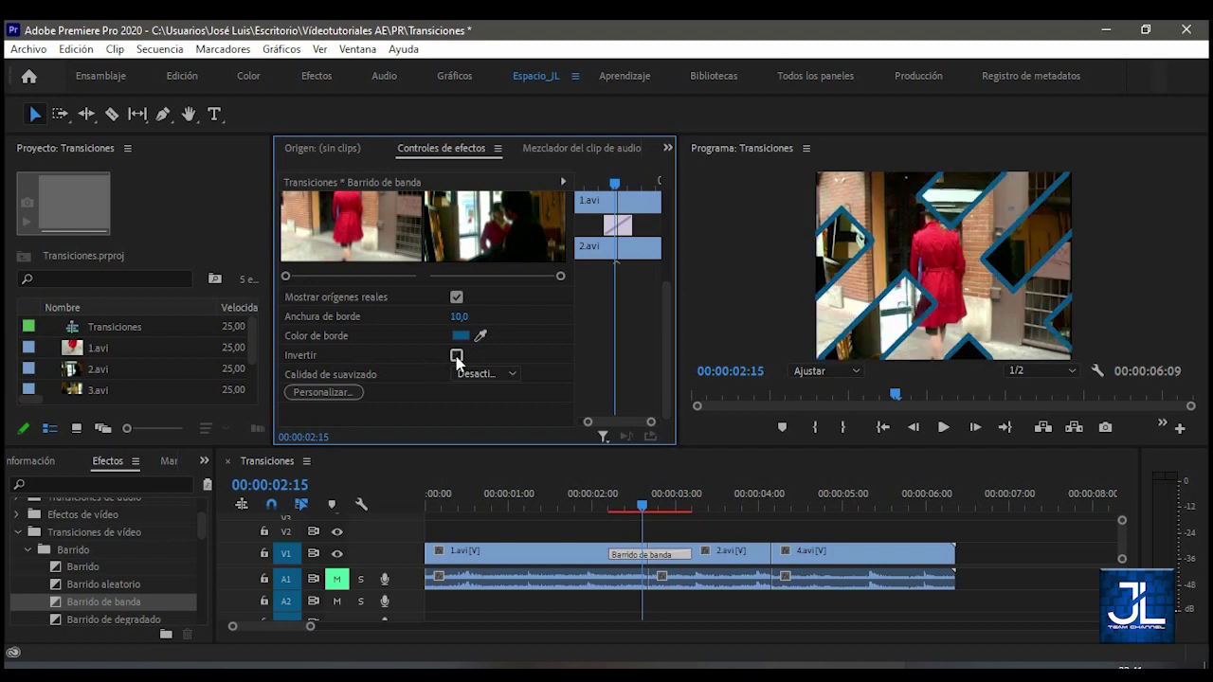
{"action": "left_click", "coordinate": [456, 357]}
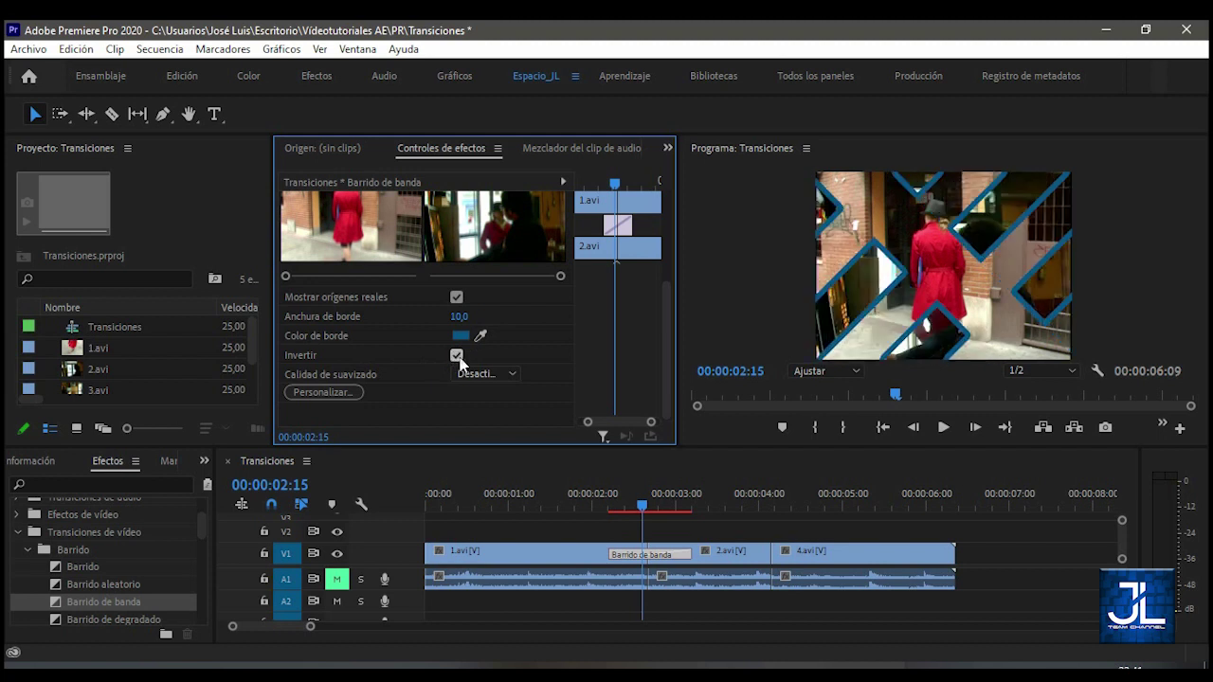
{"action": "left_click", "coordinate": [457, 357]}
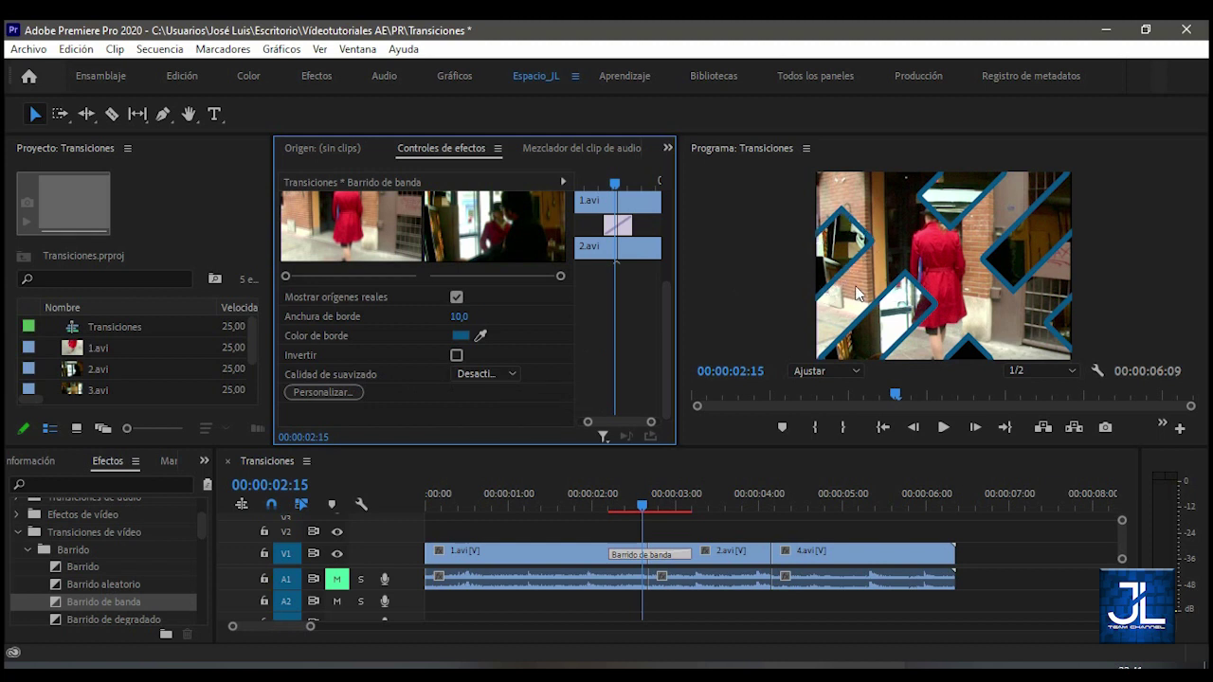
Zoom the program monitor to 200% on a band edge and try Alta as the transition's Calidad de suavizado.
{"action": "left_click", "coordinate": [505, 377]}
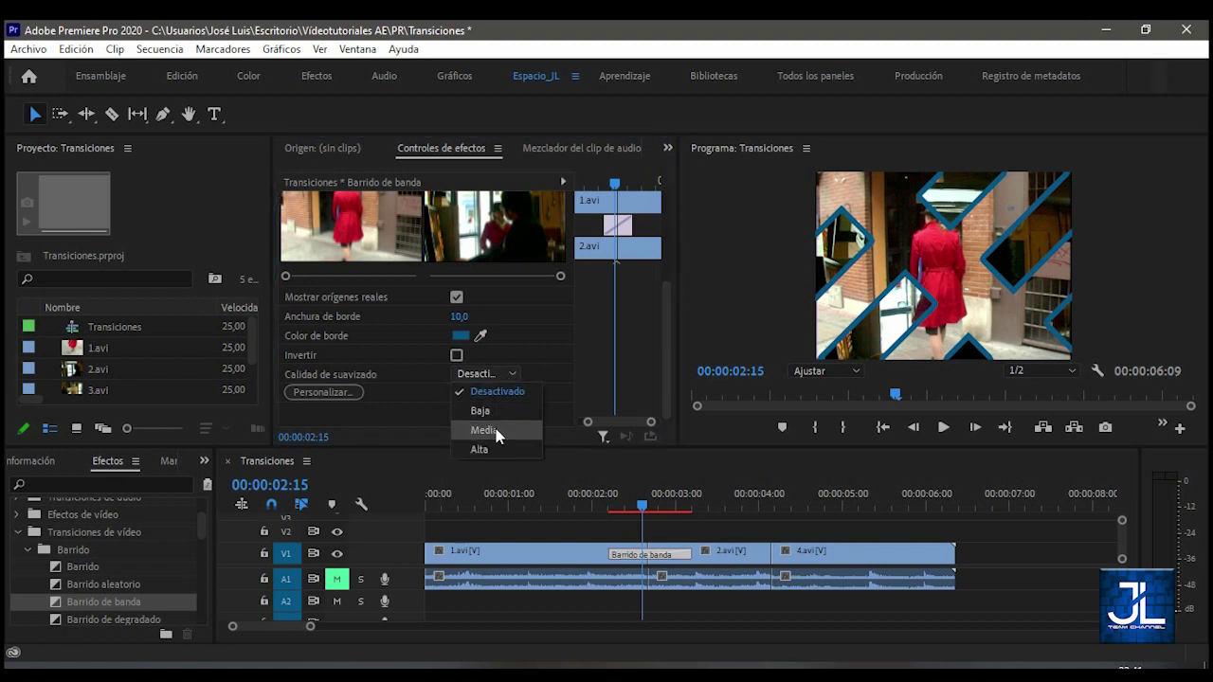
{"action": "left_click", "coordinate": [499, 390]}
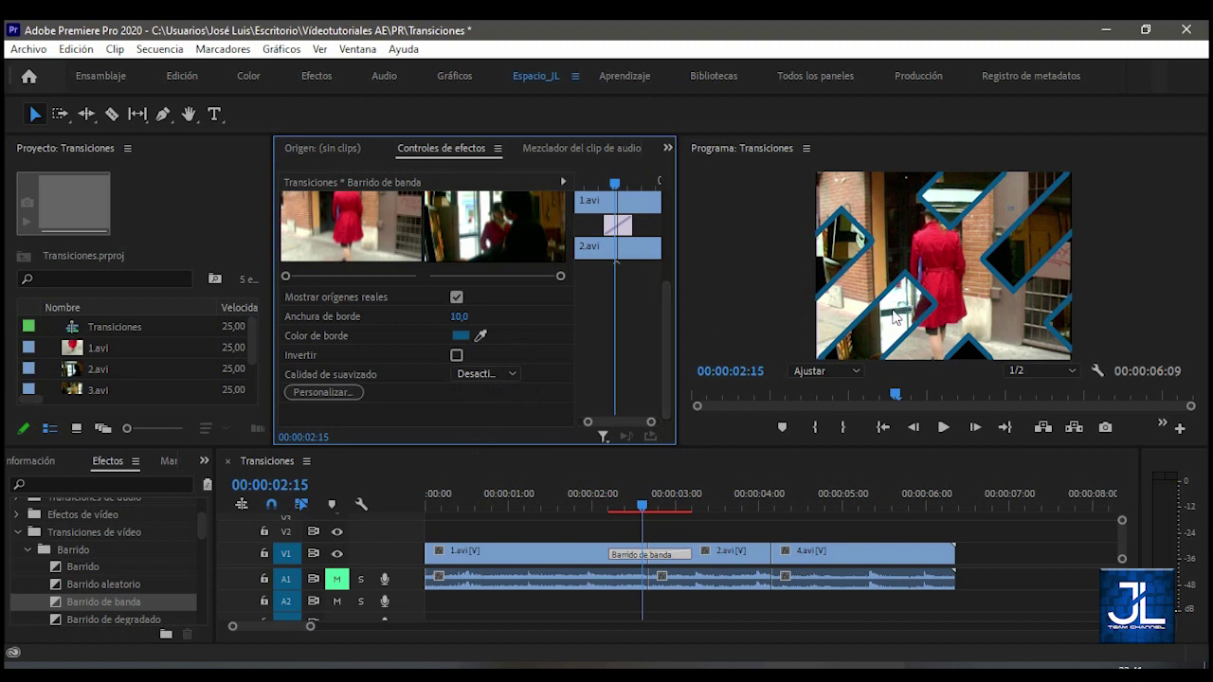
{"action": "left_click", "coordinate": [854, 374]}
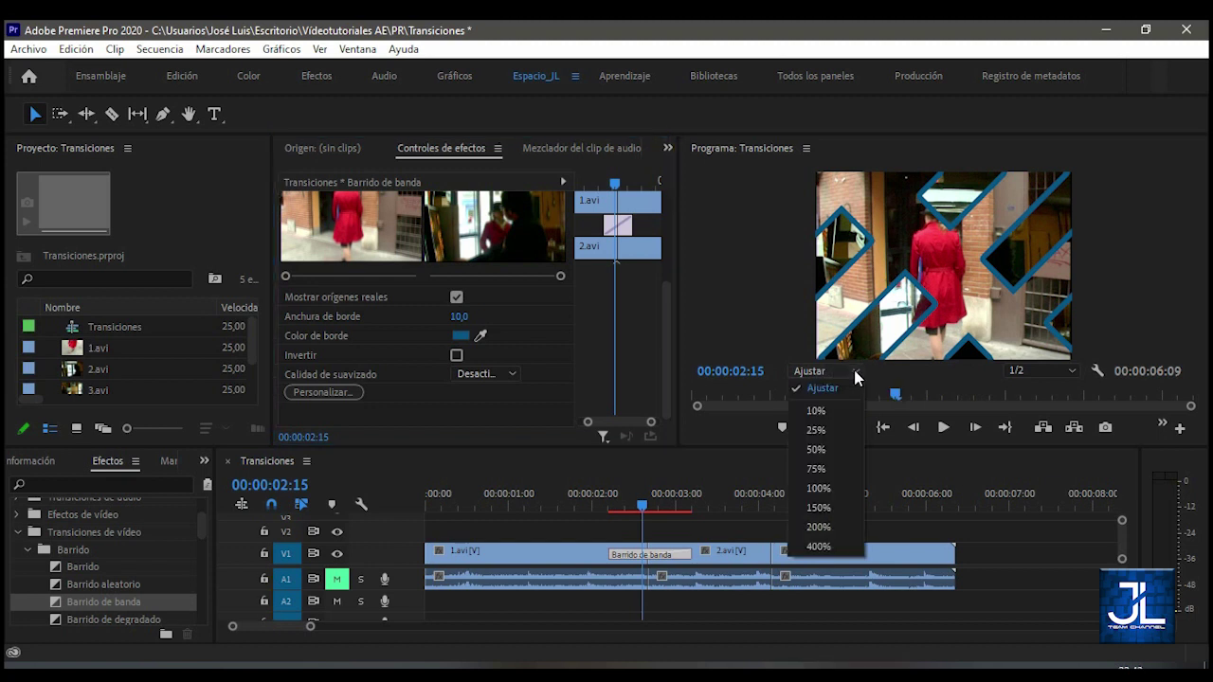
{"action": "left_click", "coordinate": [819, 528]}
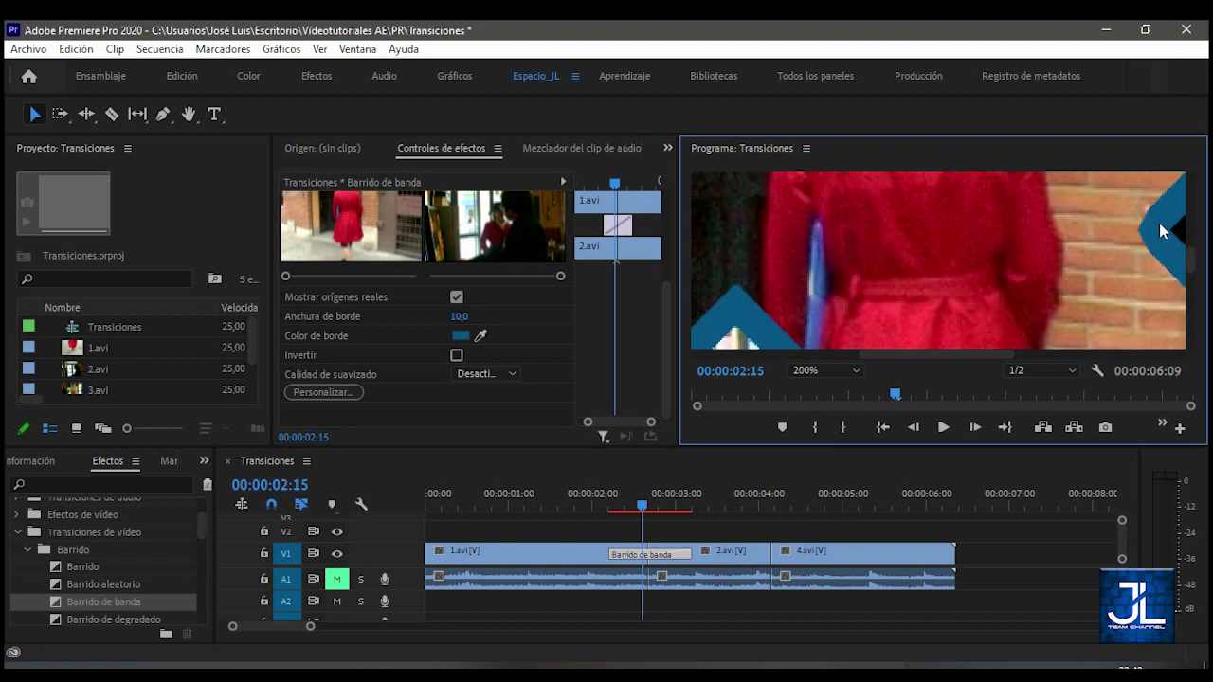
{"action": "left_click_drag", "start_coordinate": [870, 354], "coordinate": [779, 348]}
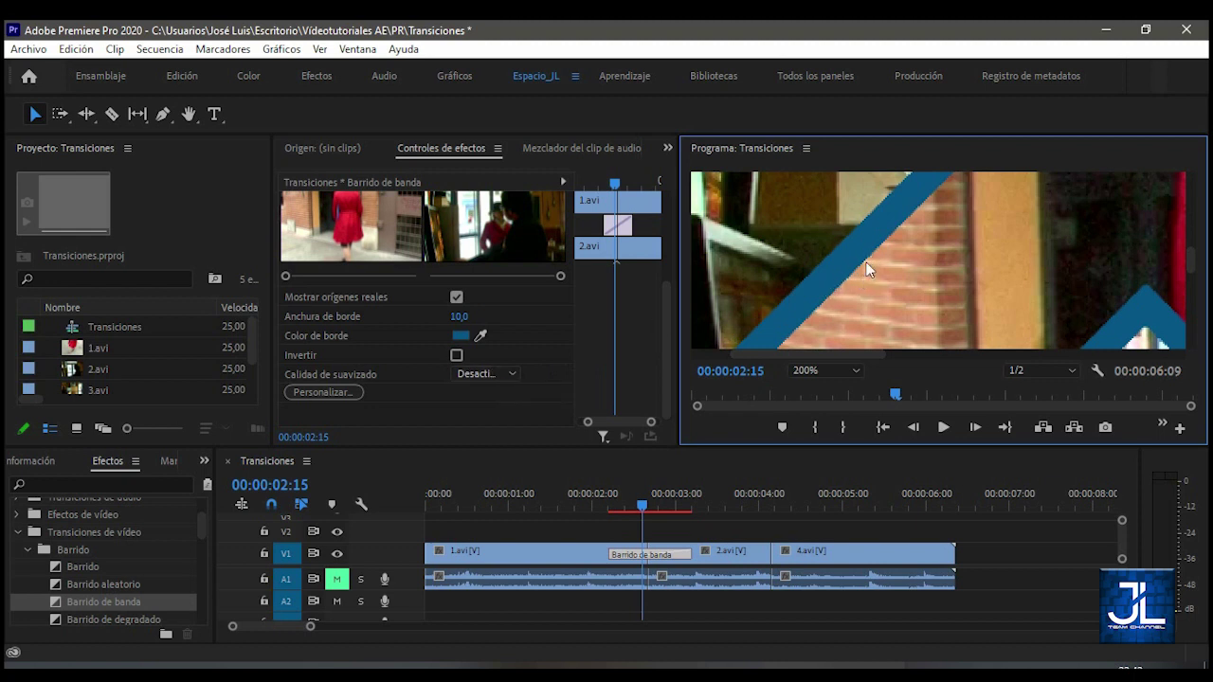
{"action": "left_click", "coordinate": [504, 374]}
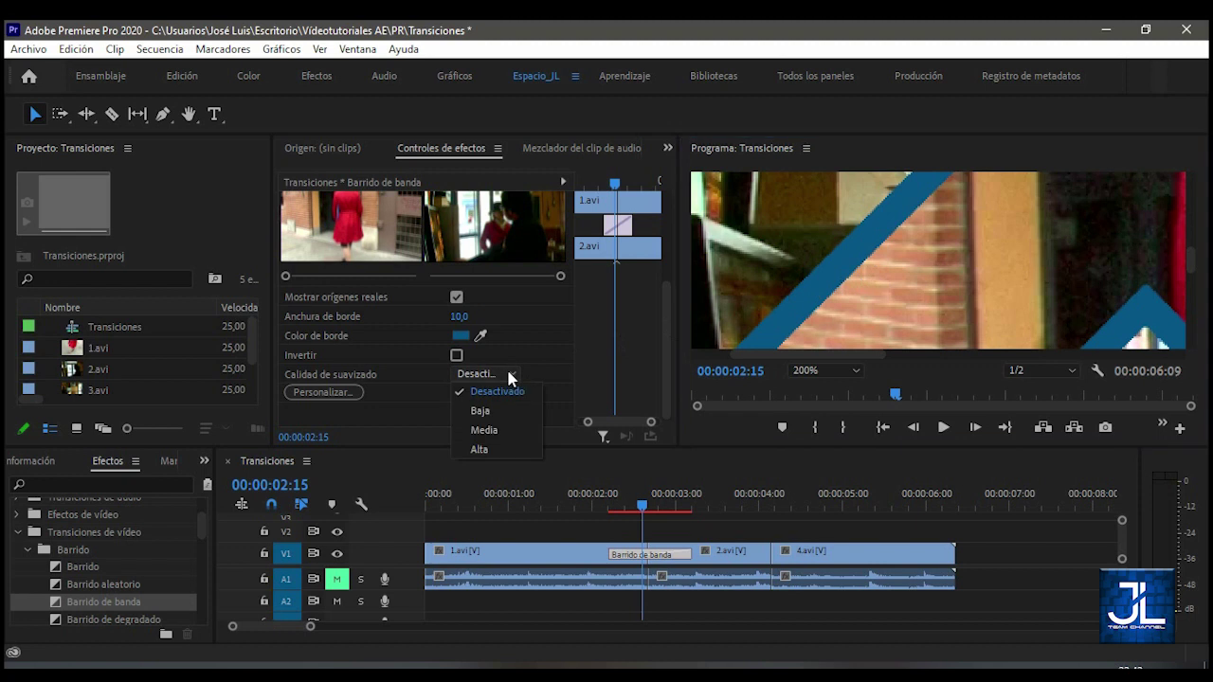
{"action": "left_click", "coordinate": [481, 450]}
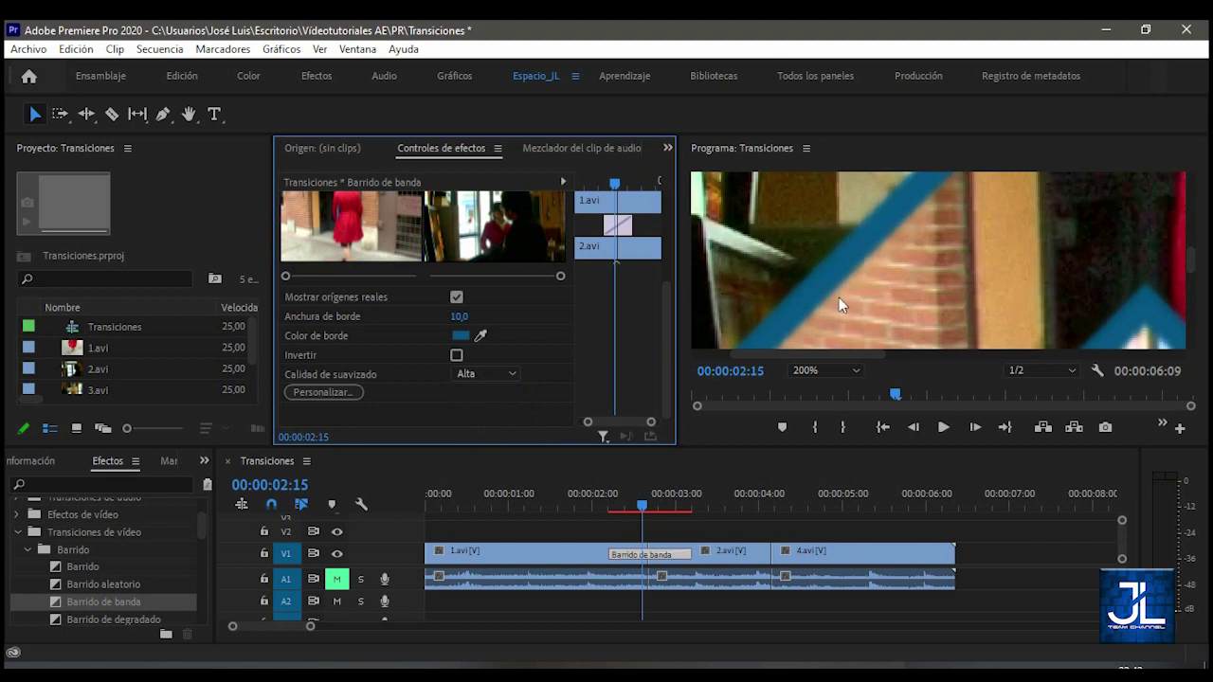
Restore the program monitor zoom to Ajustar and set Calidad de suavizado to Desactivado.
{"action": "left_click", "coordinate": [829, 371]}
{"action": "left_click", "coordinate": [825, 388]}
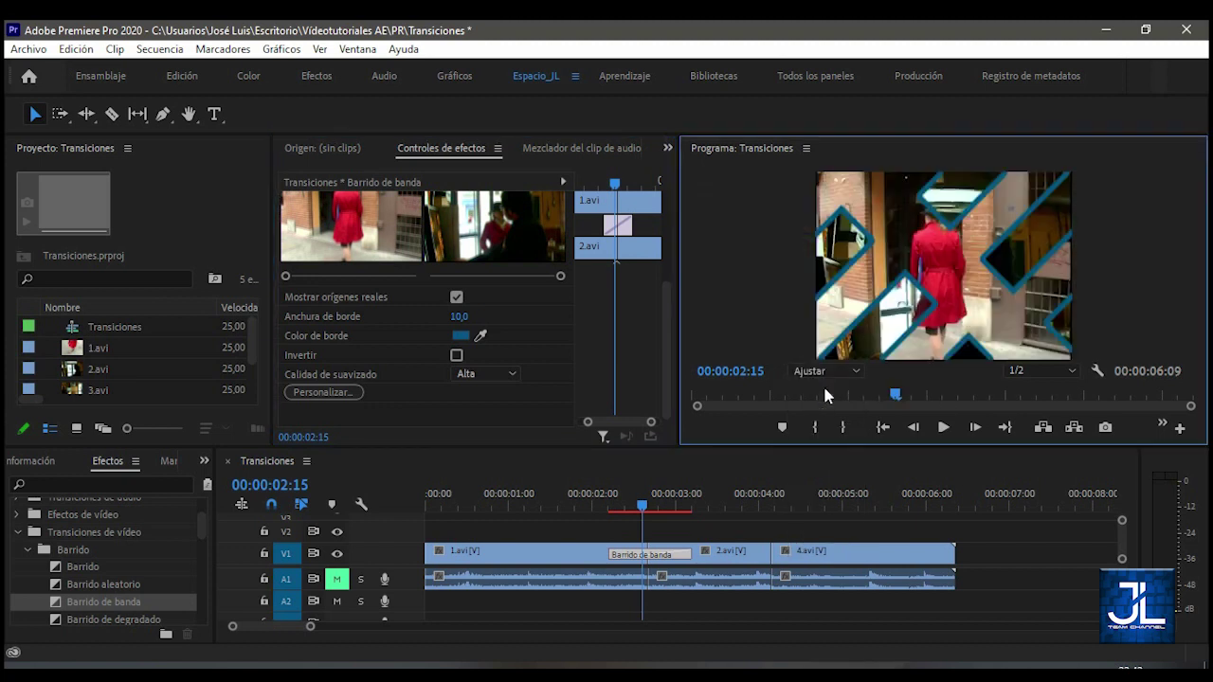
{"action": "left_click", "coordinate": [510, 374]}
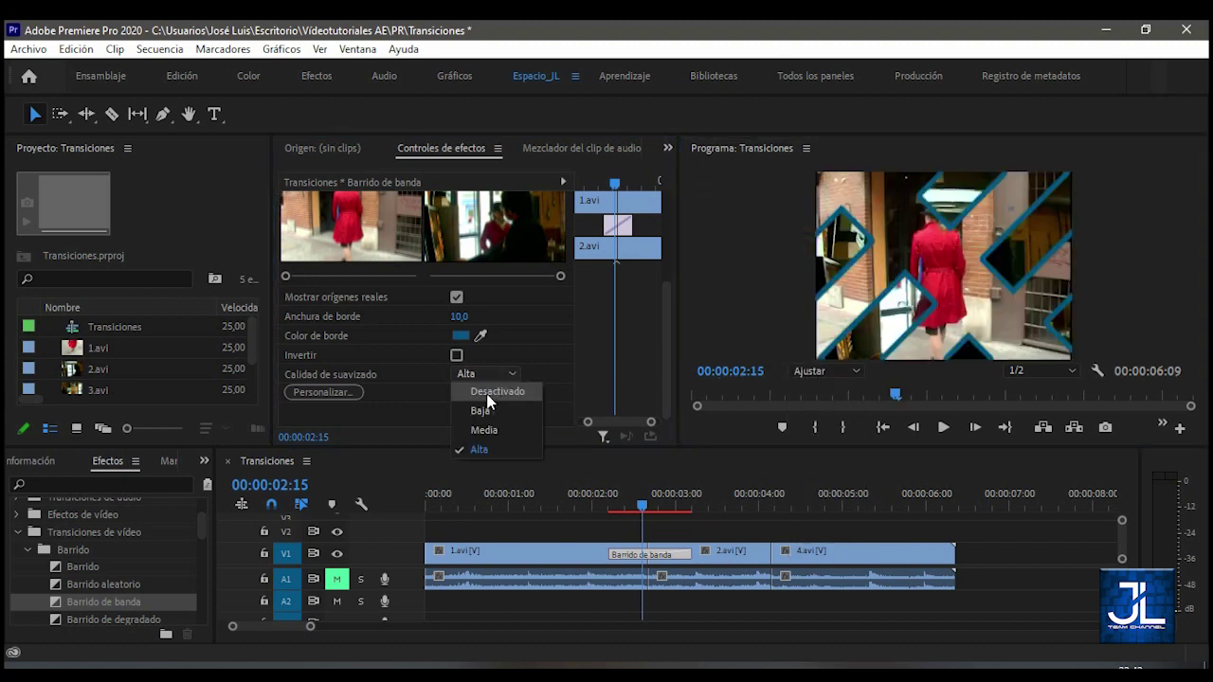
{"action": "left_click", "coordinate": [486, 396]}
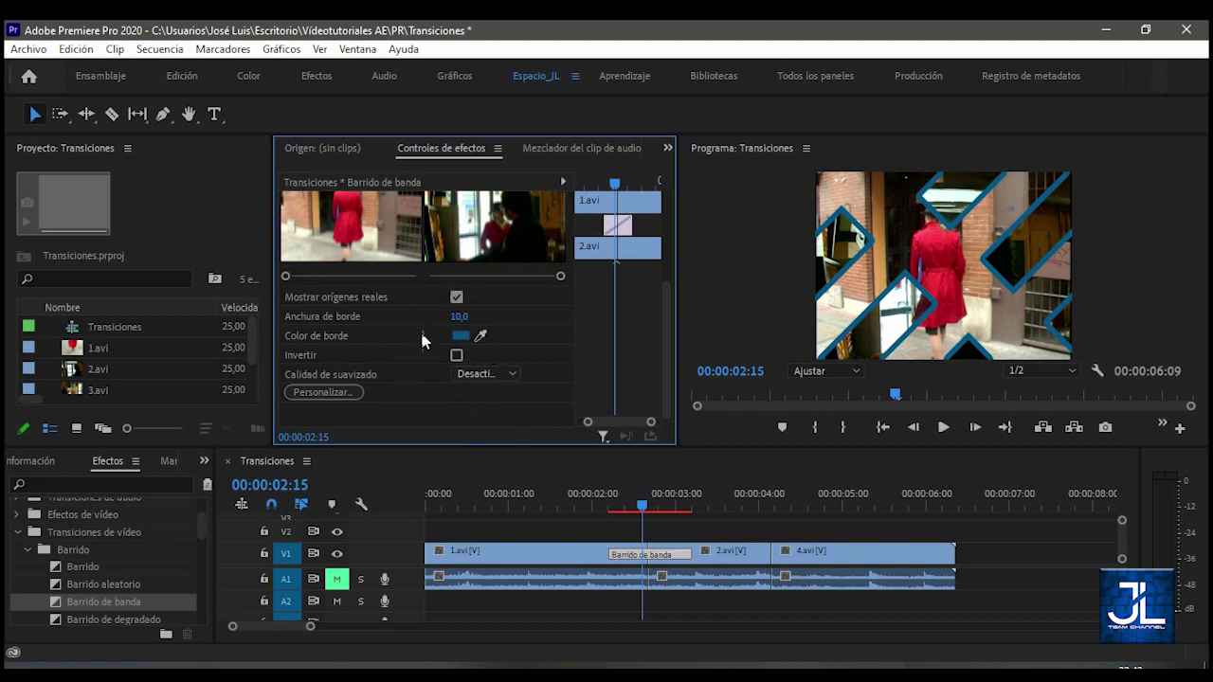
Try 20 as the Barrido de banda transition's Número de bandas and set it back to 7.
{"action": "left_click", "coordinate": [352, 395]}
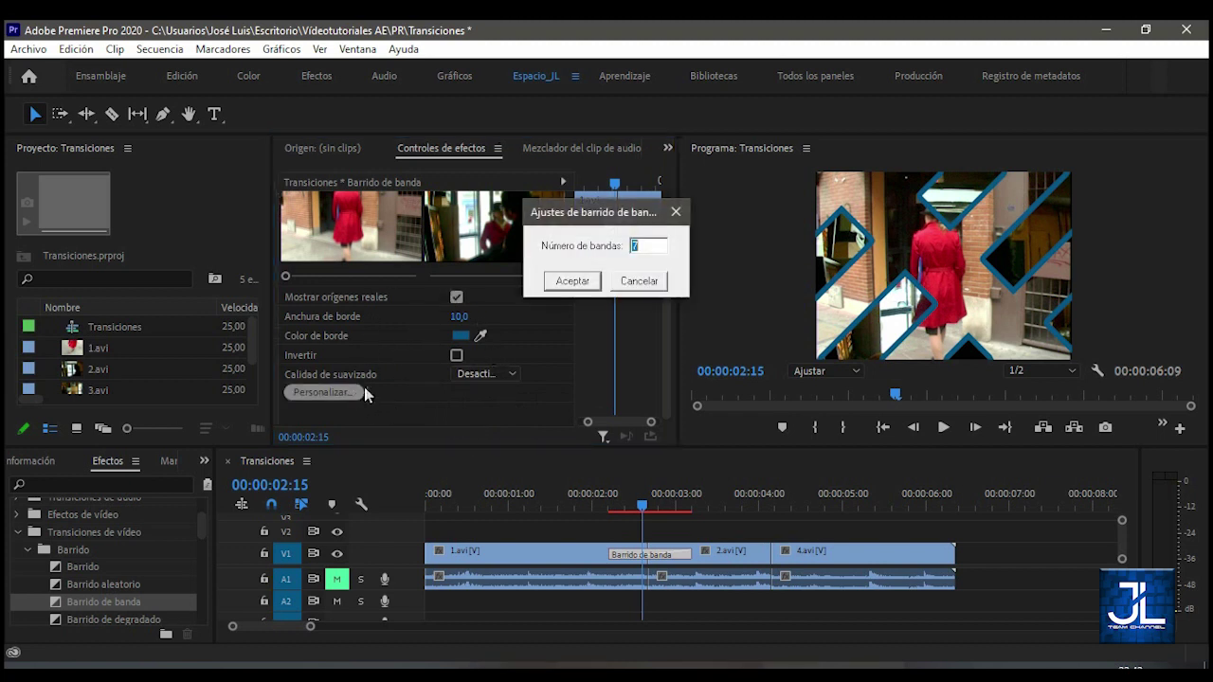
{"action": "left_click_drag", "start_coordinate": [583, 220], "coordinate": [561, 258]}
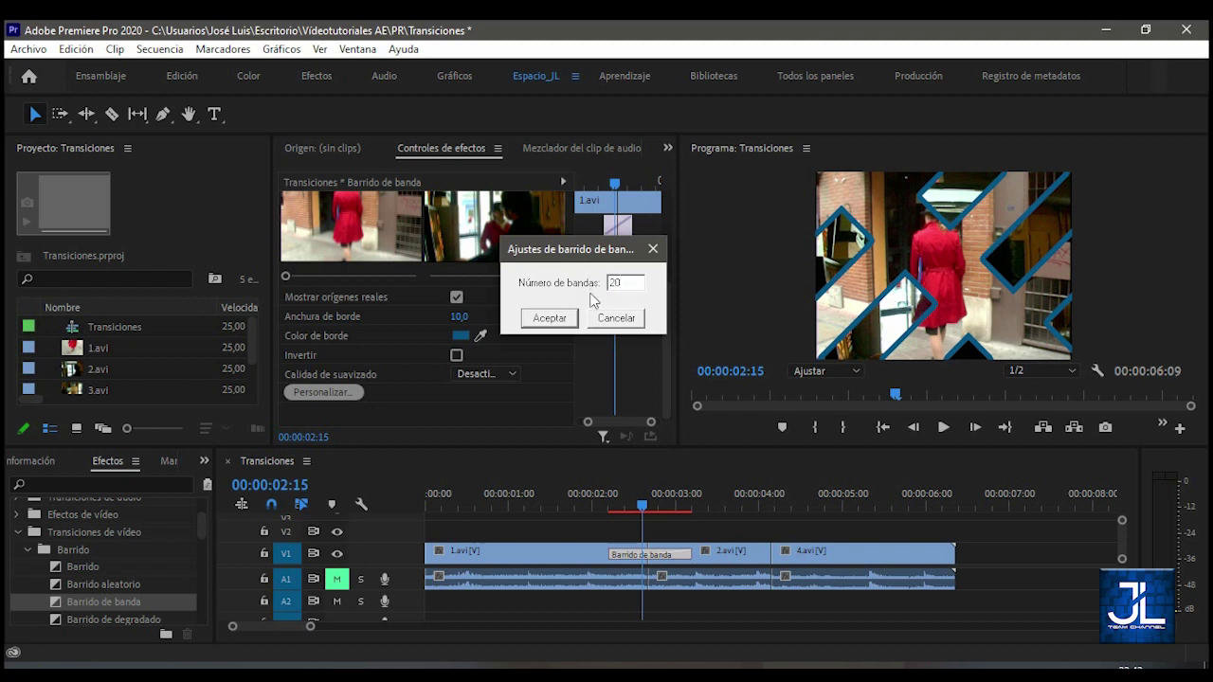
{"action": "left_click", "coordinate": [549, 319]}
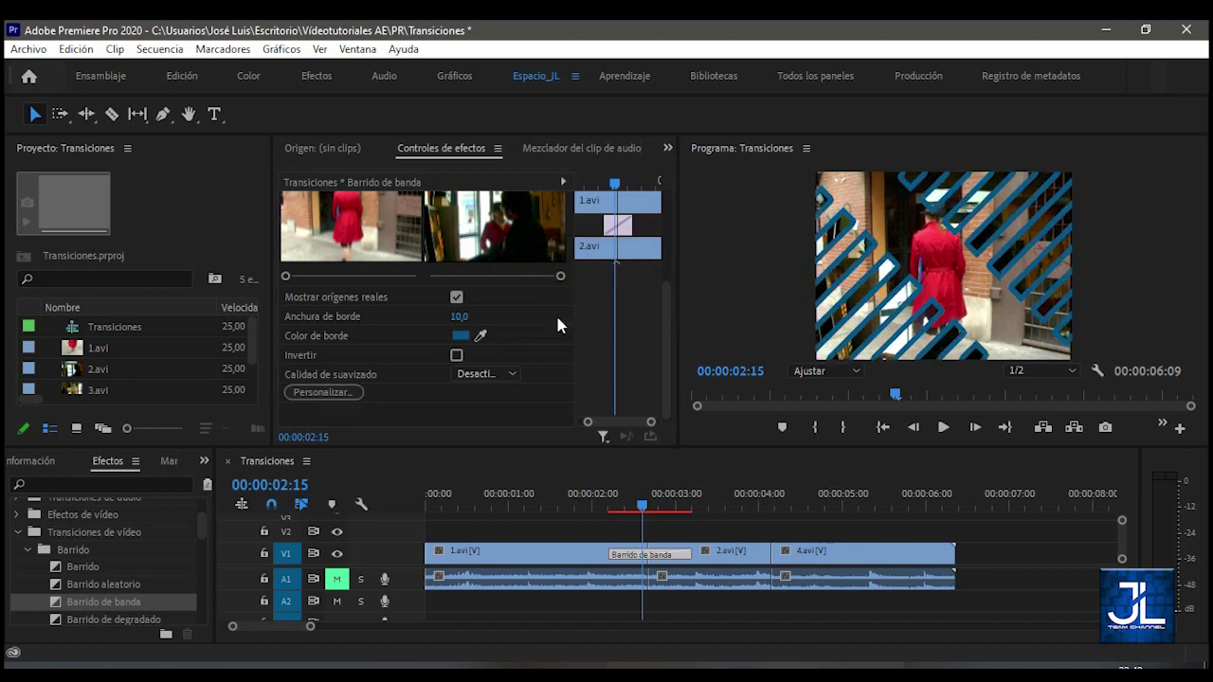
{"action": "left_click", "coordinate": [327, 394]}
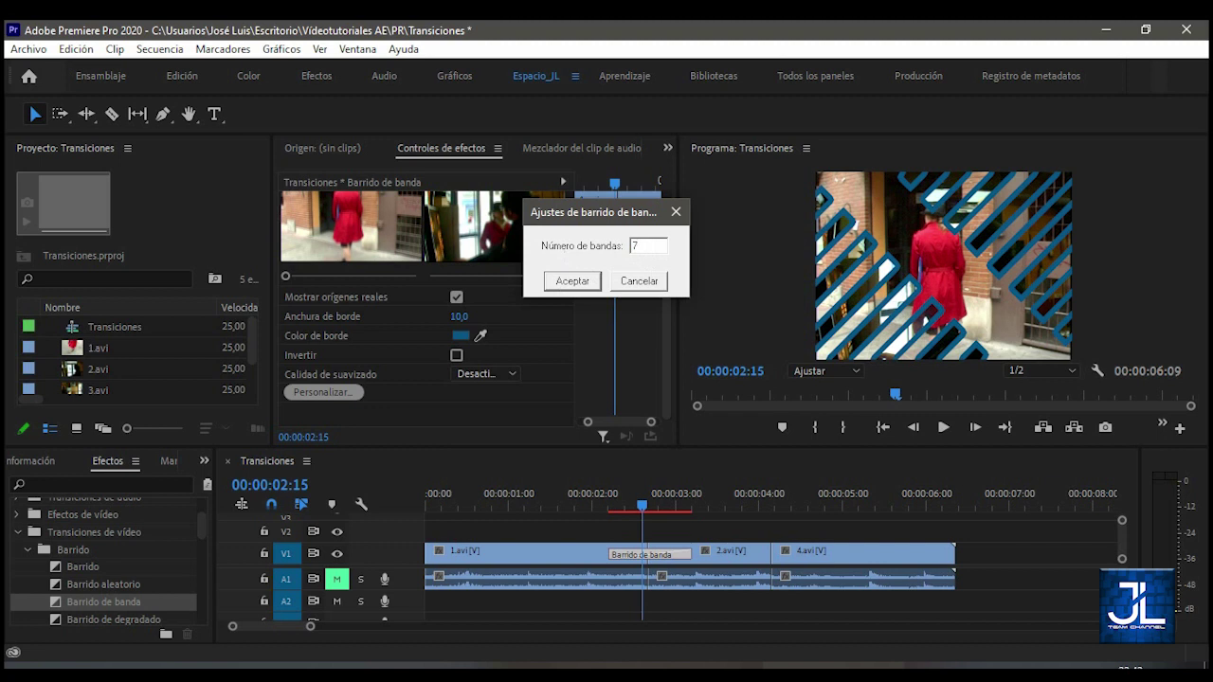
{"action": "left_click", "coordinate": [574, 281]}
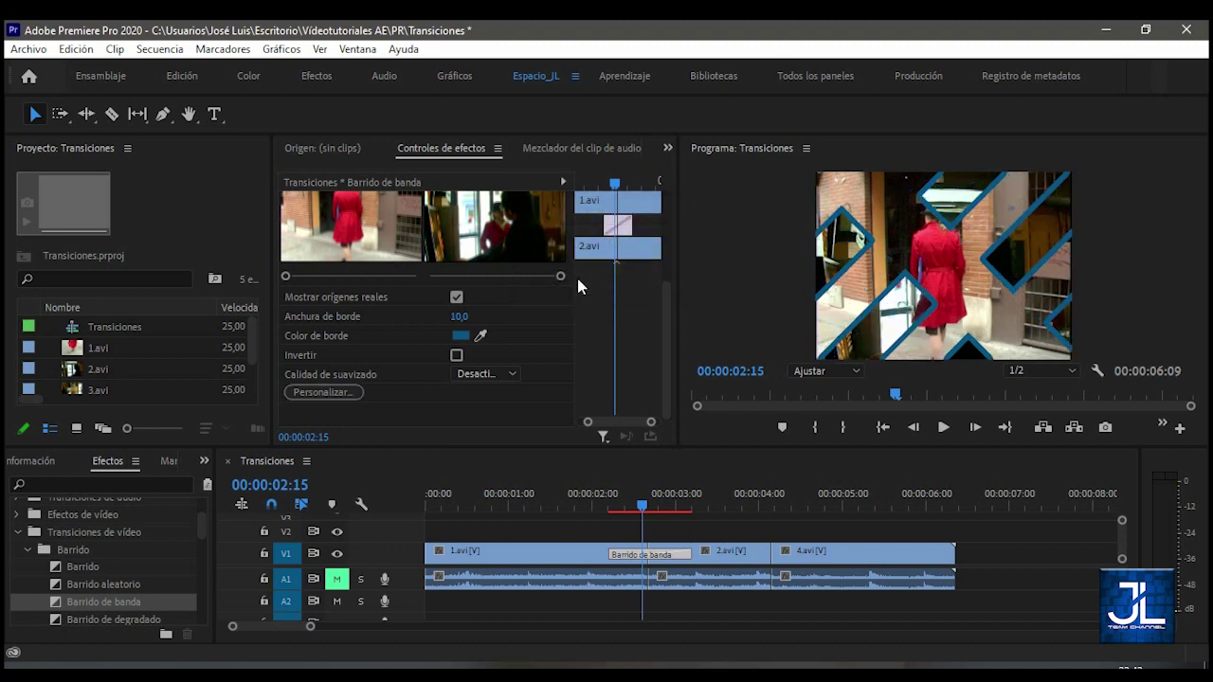
Try an Inicio value of 100 for the transition, check the frame at 00:00:02:09, and return Inicio to 0.
{"action": "left_click_drag", "start_coordinate": [667, 308], "coordinate": [670, 266]}
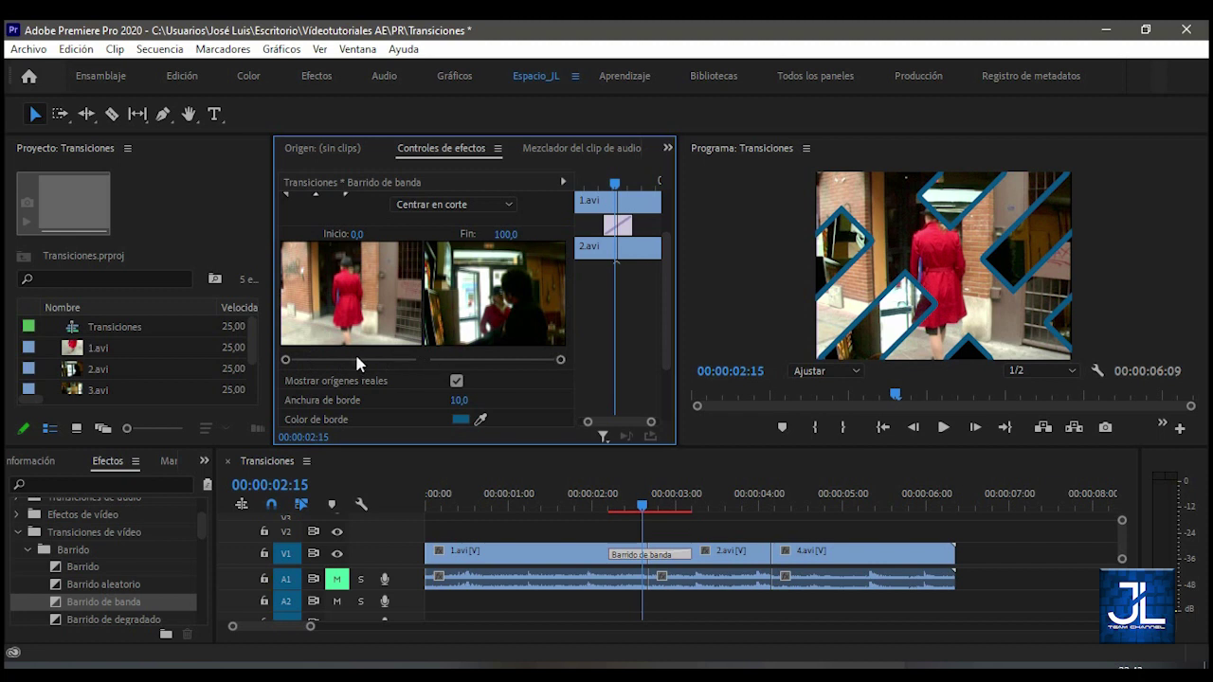
{"action": "left_click_drag", "start_coordinate": [285, 360], "coordinate": [436, 363]}
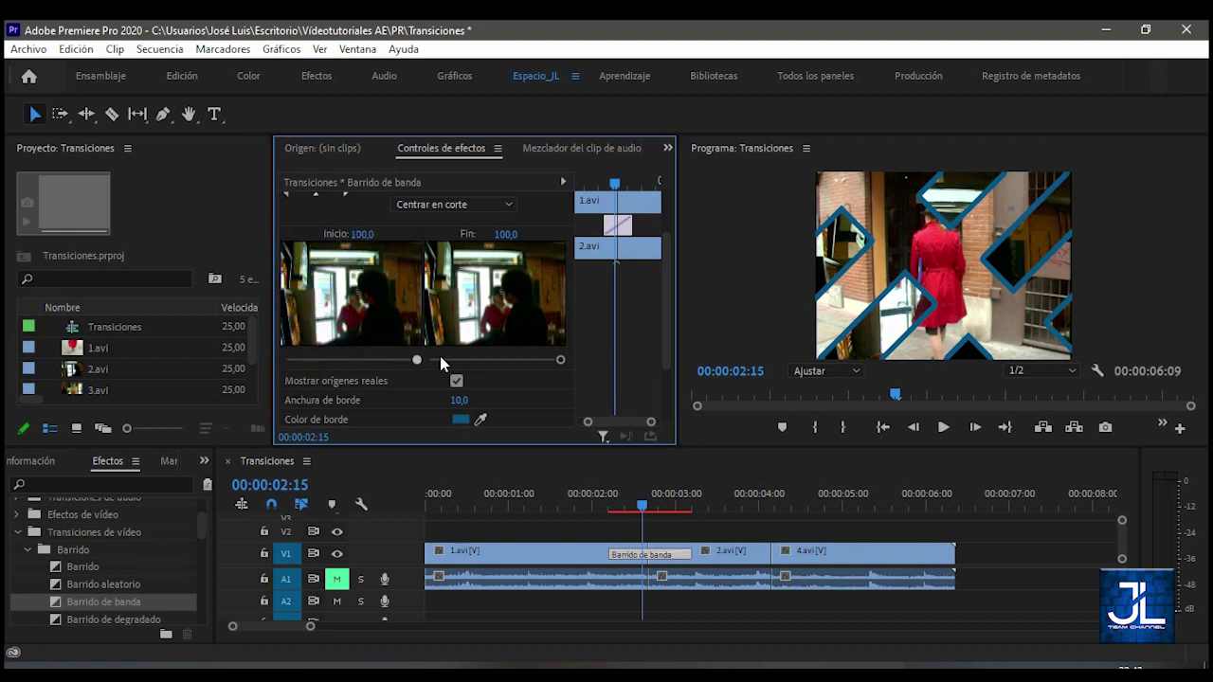
{"action": "mouse_move", "coordinate": [640, 496]}
{"action": "left_mouse_down"}
{"action": "mouse_move", "coordinate": [606, 500]}
{"action": "mouse_move", "coordinate": [682, 504]}
{"action": "mouse_move", "coordinate": [622, 501]}
{"action": "left_mouse_up"}
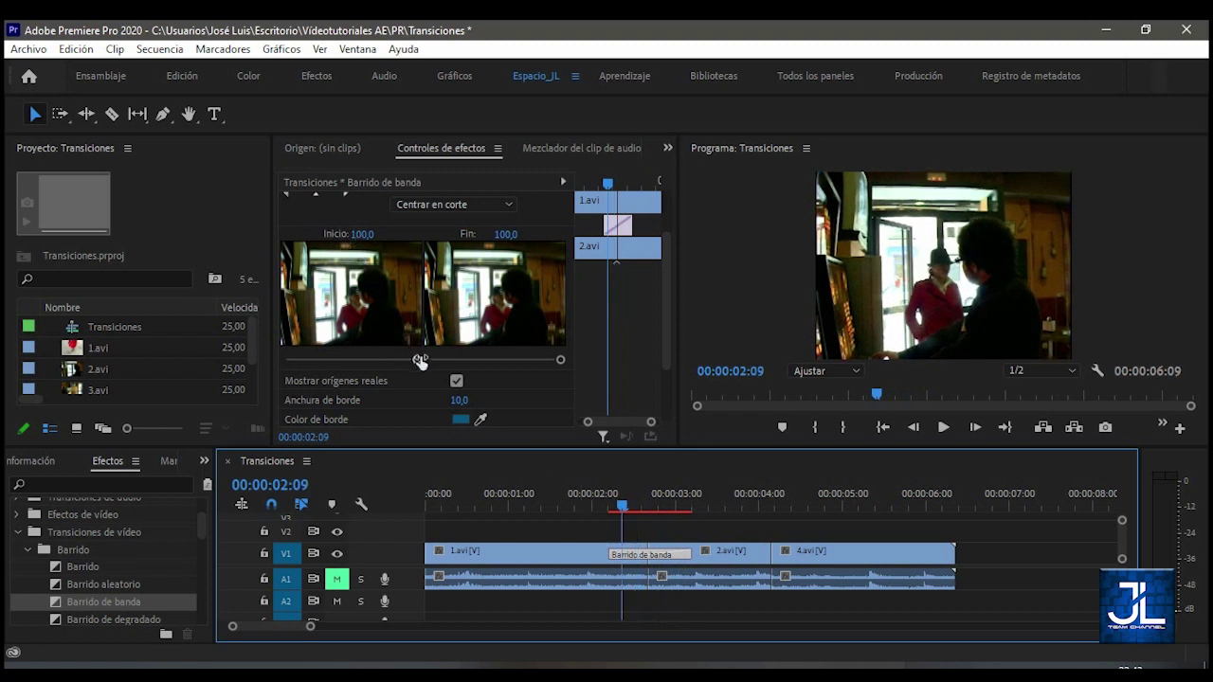
{"action": "left_click_drag", "start_coordinate": [417, 360], "coordinate": [285, 362]}
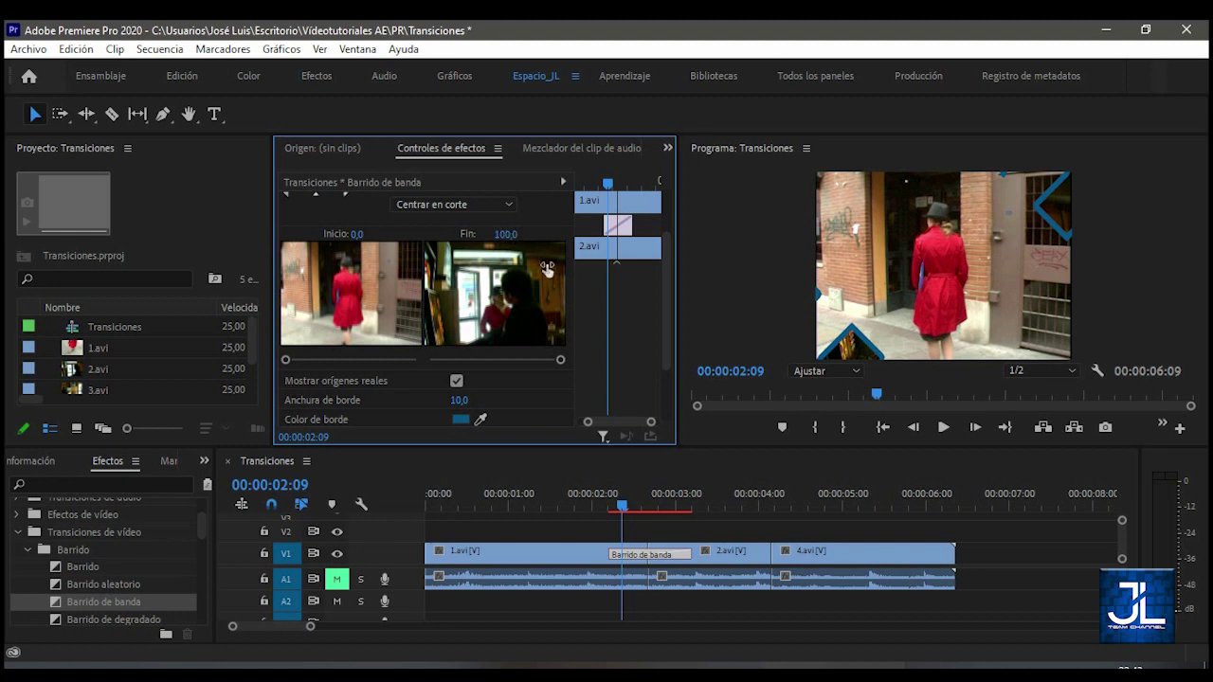
Try Inicio 36,2 and Fin 83,2 for the transition, preview it, and restore them to 0 and 100.
{"action": "left_click_drag", "start_coordinate": [288, 360], "coordinate": [332, 361]}
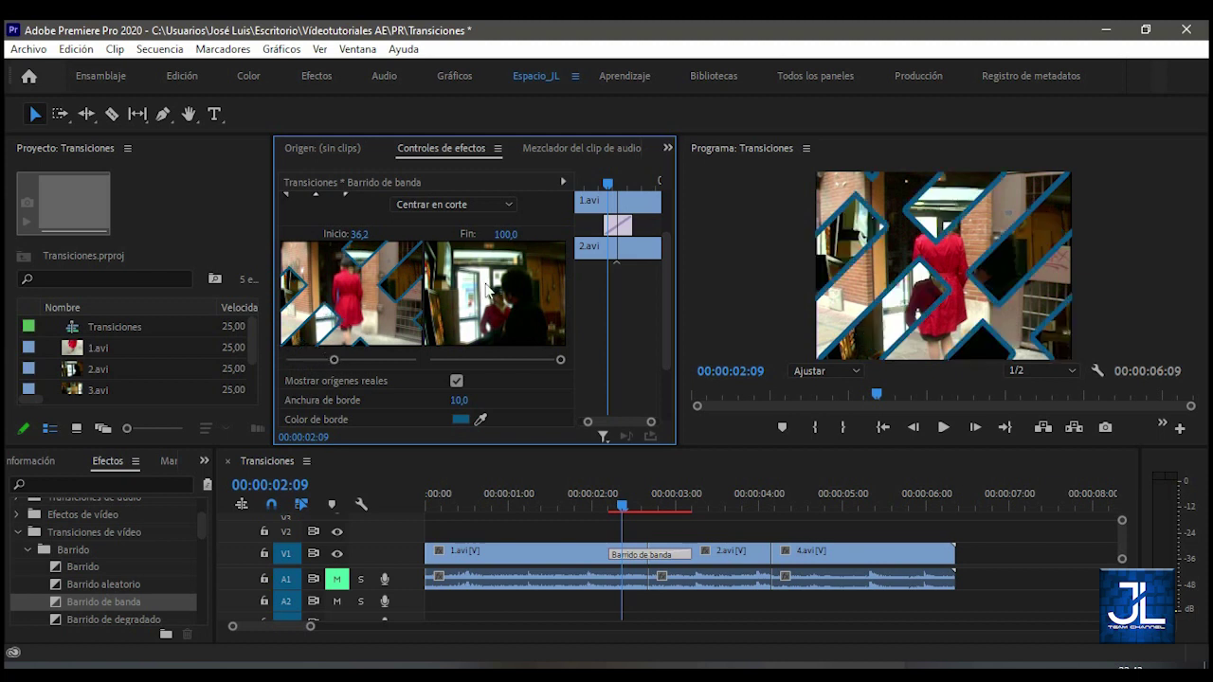
{"action": "left_click_drag", "start_coordinate": [559, 360], "coordinate": [538, 370]}
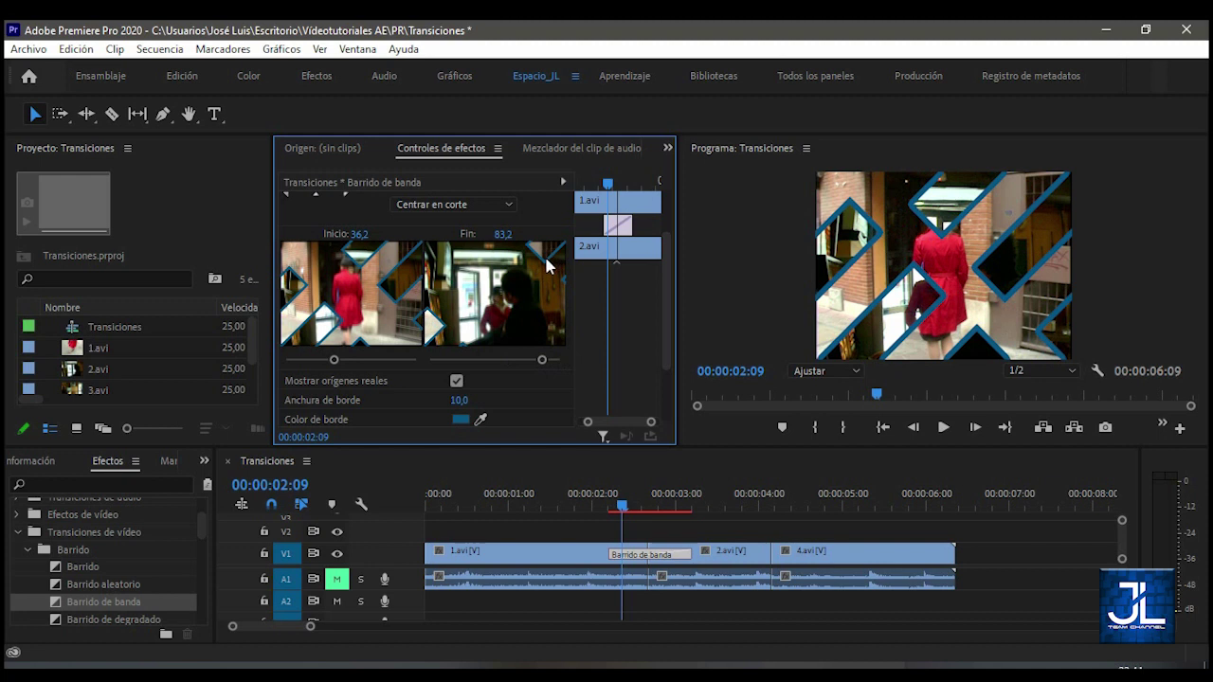
{"action": "mouse_move", "coordinate": [622, 504]}
{"action": "left_mouse_down"}
{"action": "mouse_move", "coordinate": [608, 506]}
{"action": "mouse_move", "coordinate": [686, 507]}
{"action": "mouse_move", "coordinate": [636, 508]}
{"action": "left_mouse_up"}
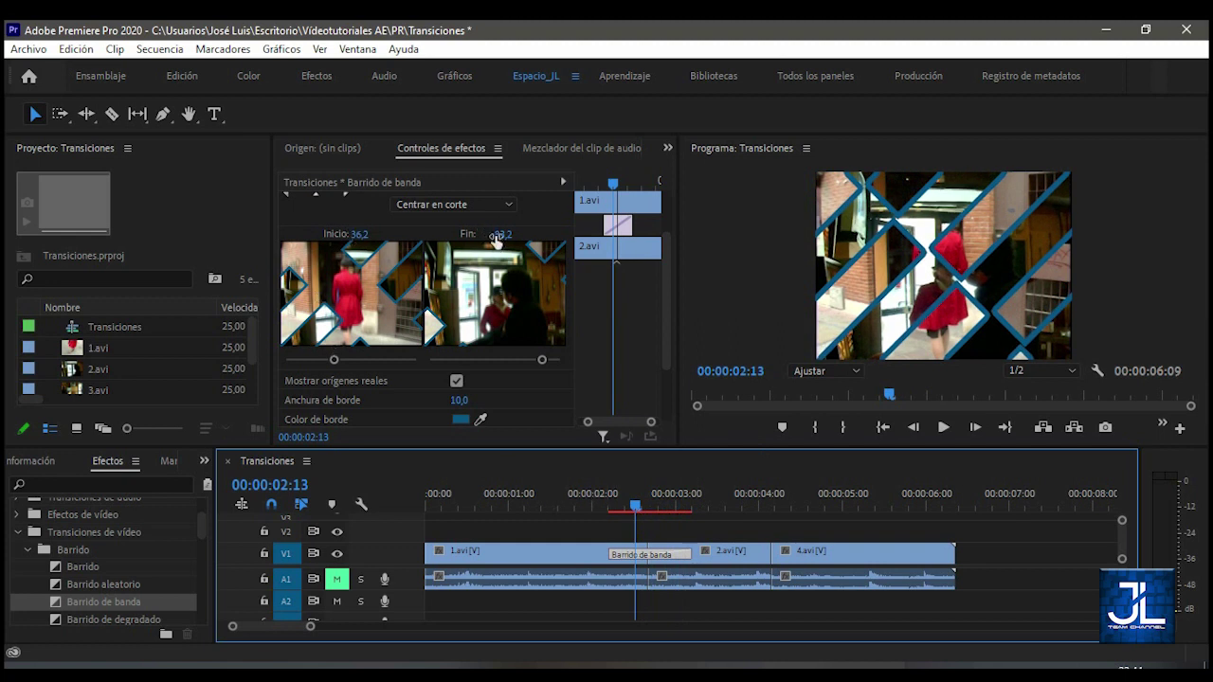
{"action": "left_click_drag", "start_coordinate": [358, 234], "coordinate": [12, 307]}
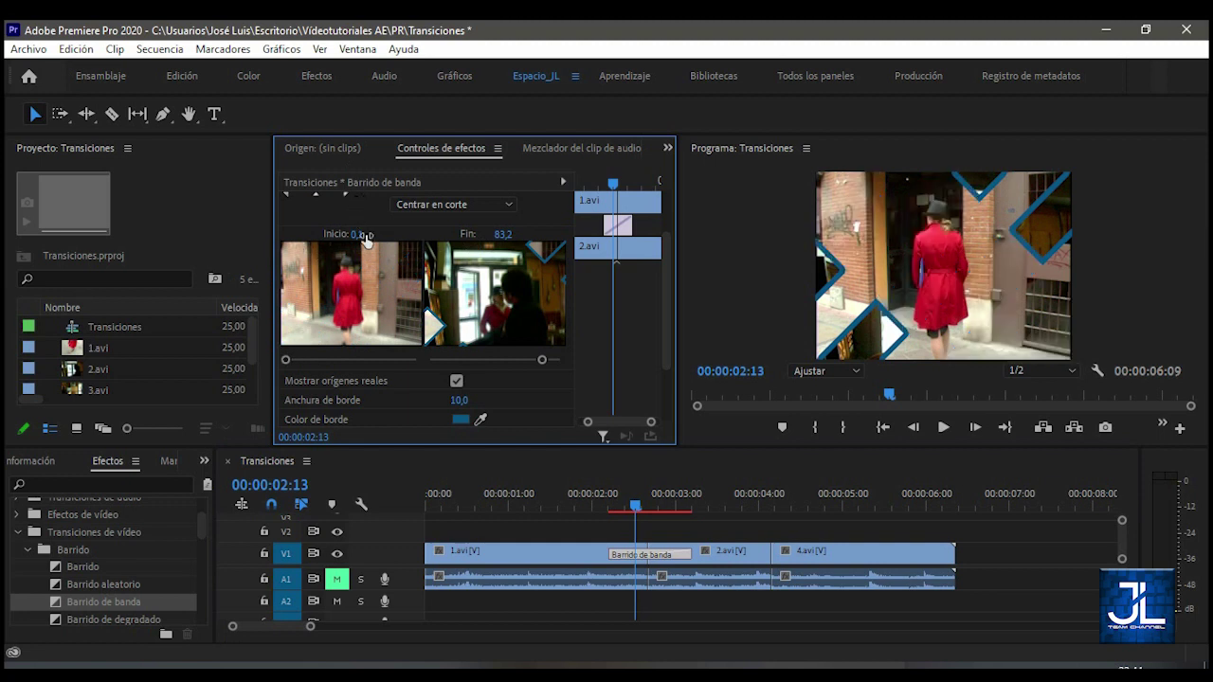
{"action": "left_click_drag", "start_coordinate": [503, 234], "coordinate": [776, 210]}
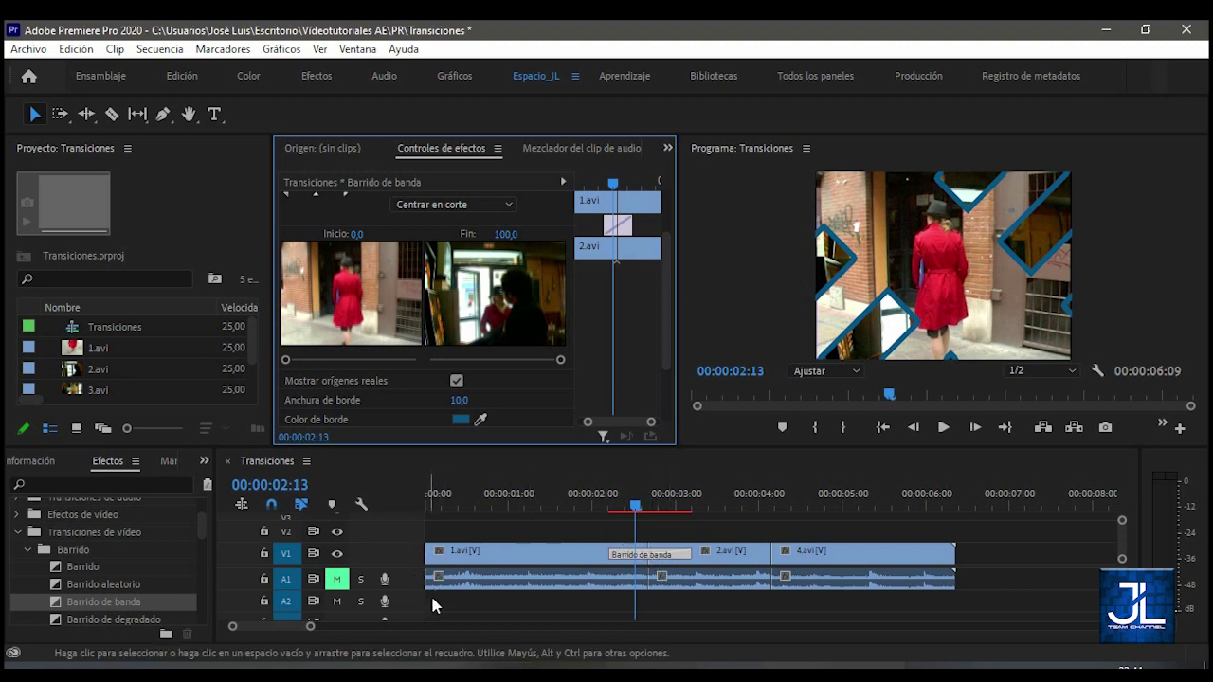
Apply the Pasar a negro transition from the Disolver group to the end of 4.avi and preview the fade up to 00:00:05:19.
{"action": "left_click", "coordinate": [26, 549]}
{"action": "left_click", "coordinate": [27, 604]}
{"action": "scroll", "coordinate": [105, 549], "scroll_direction": "down", "scroll_amount": 4}
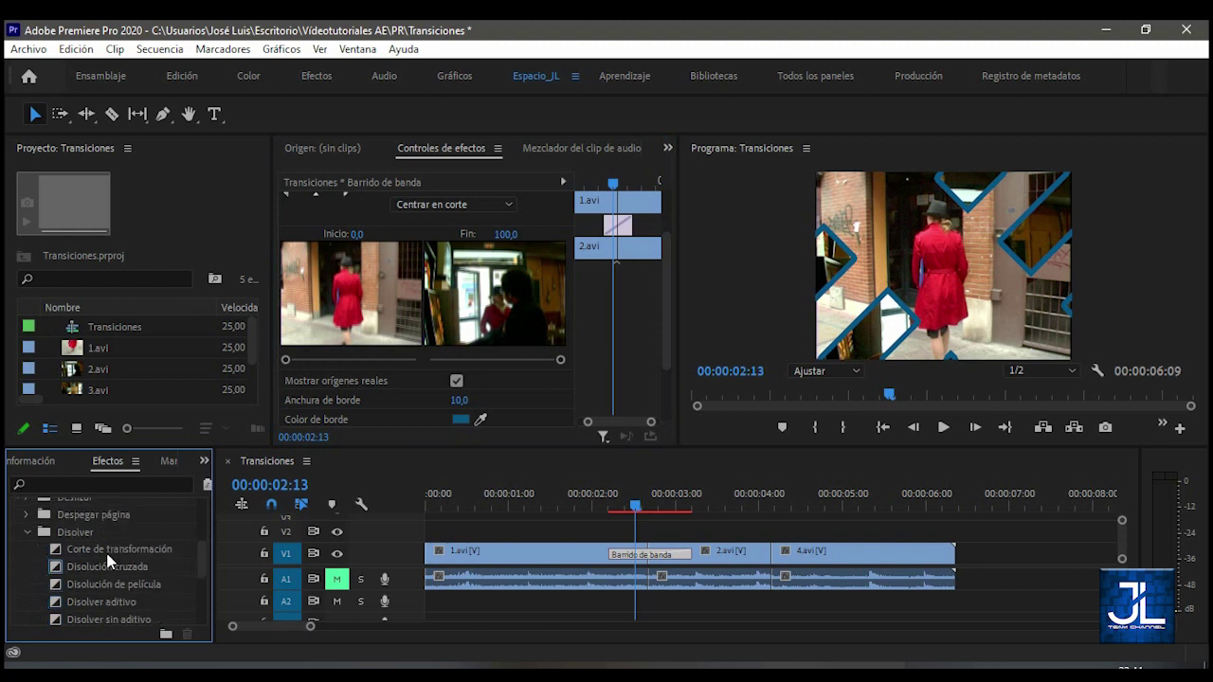
{"action": "scroll", "coordinate": [109, 550], "scroll_direction": "down", "scroll_amount": 1}
{"action": "scroll", "coordinate": [109, 555], "scroll_direction": "down", "scroll_amount": 2}
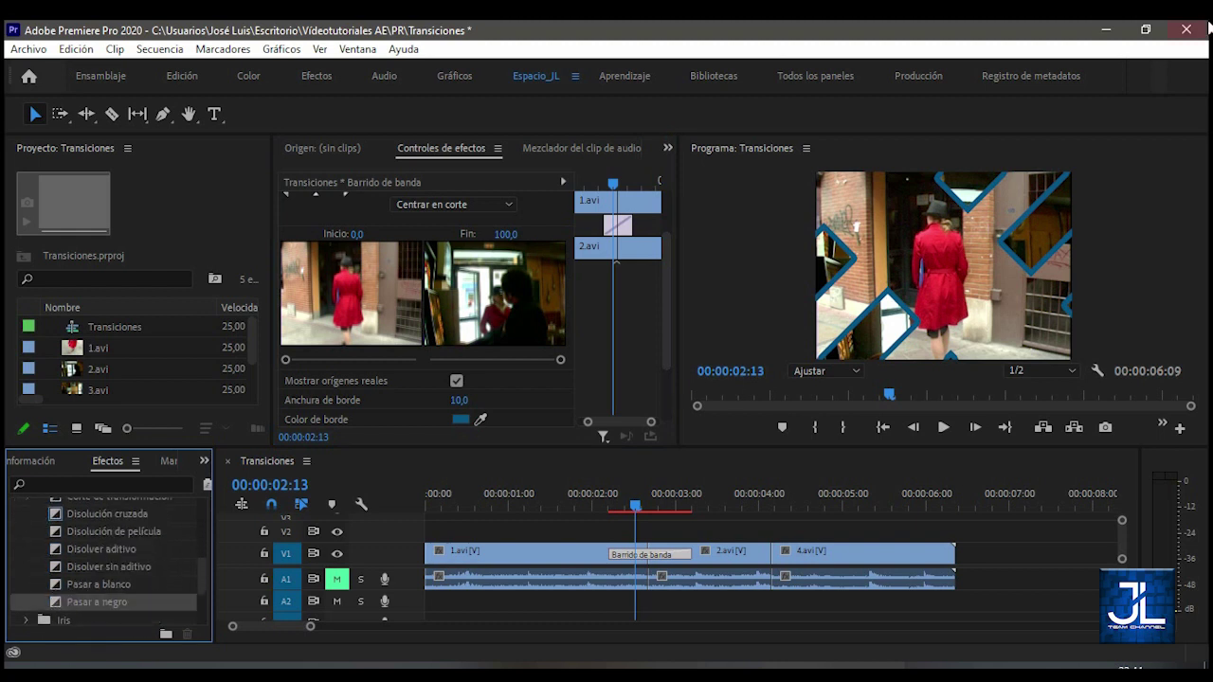
{"action": "left_click_drag", "start_coordinate": [59, 606], "coordinate": [949, 559]}
{"action": "left_click", "coordinate": [851, 503]}
{"action": "left_click_drag", "start_coordinate": [852, 503], "coordinate": [907, 509]}
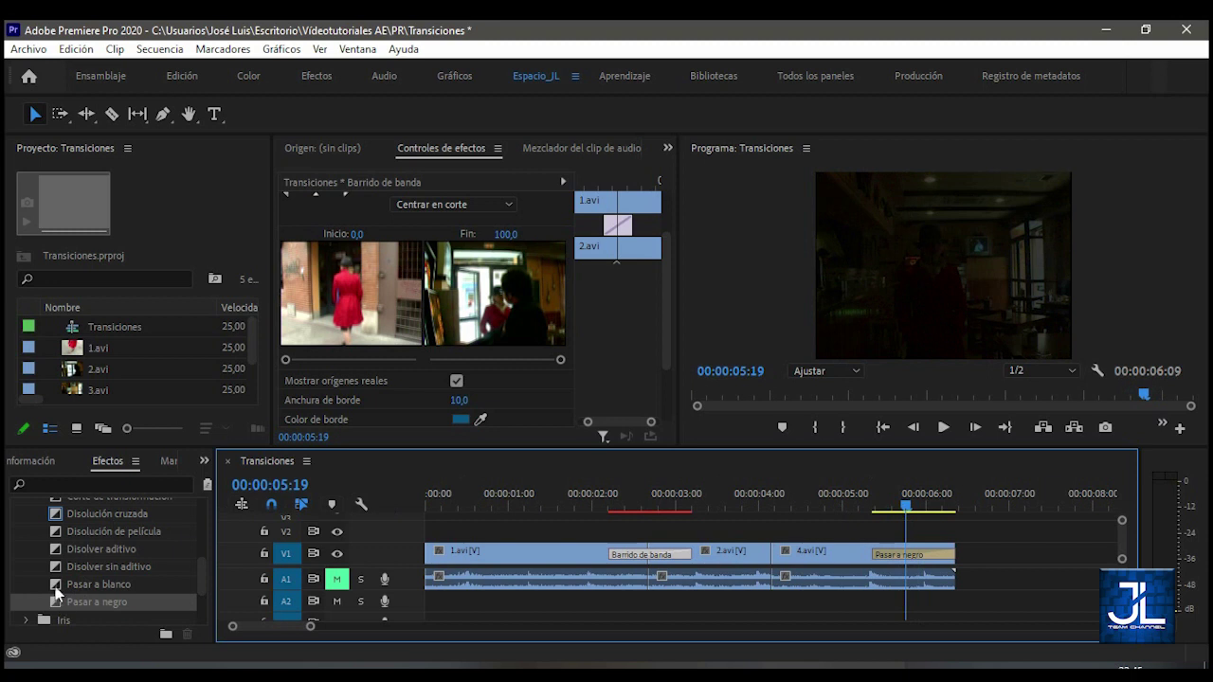
Apply the Pasar a blanco transition to the start of 1.avi and preview the sequence up to 00:00:01:06.
{"action": "left_click", "coordinate": [59, 585]}
{"action": "left_click_drag", "start_coordinate": [58, 588], "coordinate": [438, 554]}
{"action": "left_click_drag", "start_coordinate": [433, 505], "coordinate": [532, 499]}
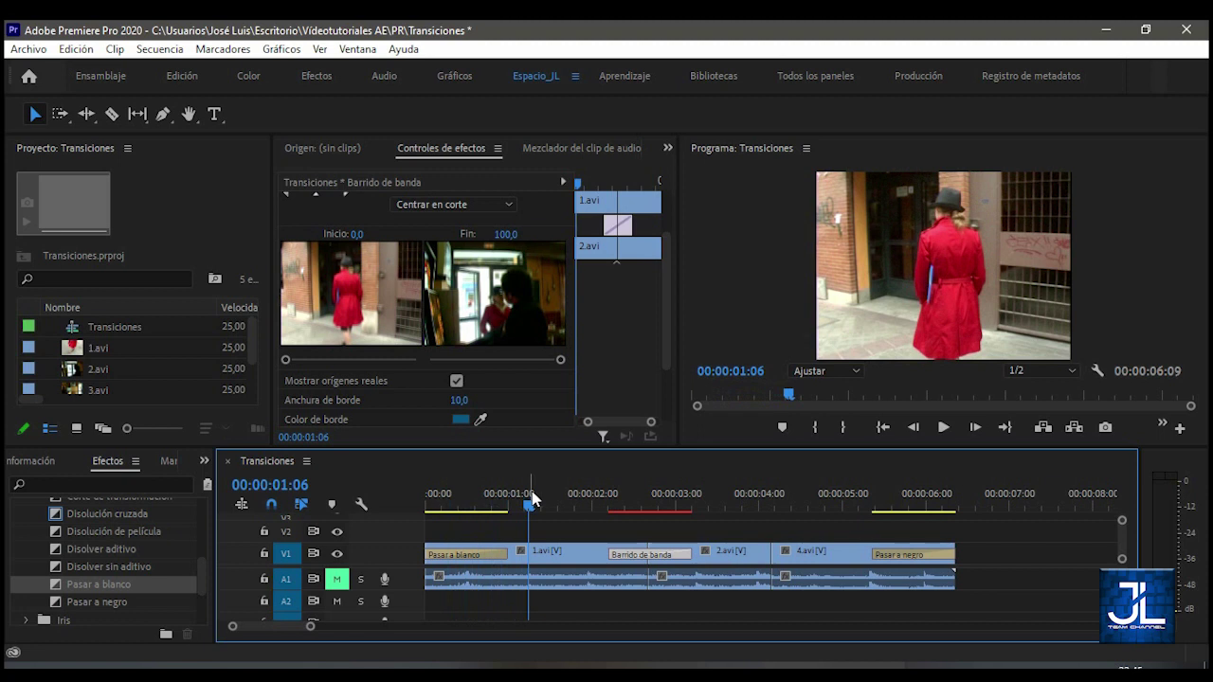
Delete the Pasar a blanco, Barrido de banda and Pasar a negro transitions from track V1.
{"action": "left_click", "coordinate": [484, 557]}
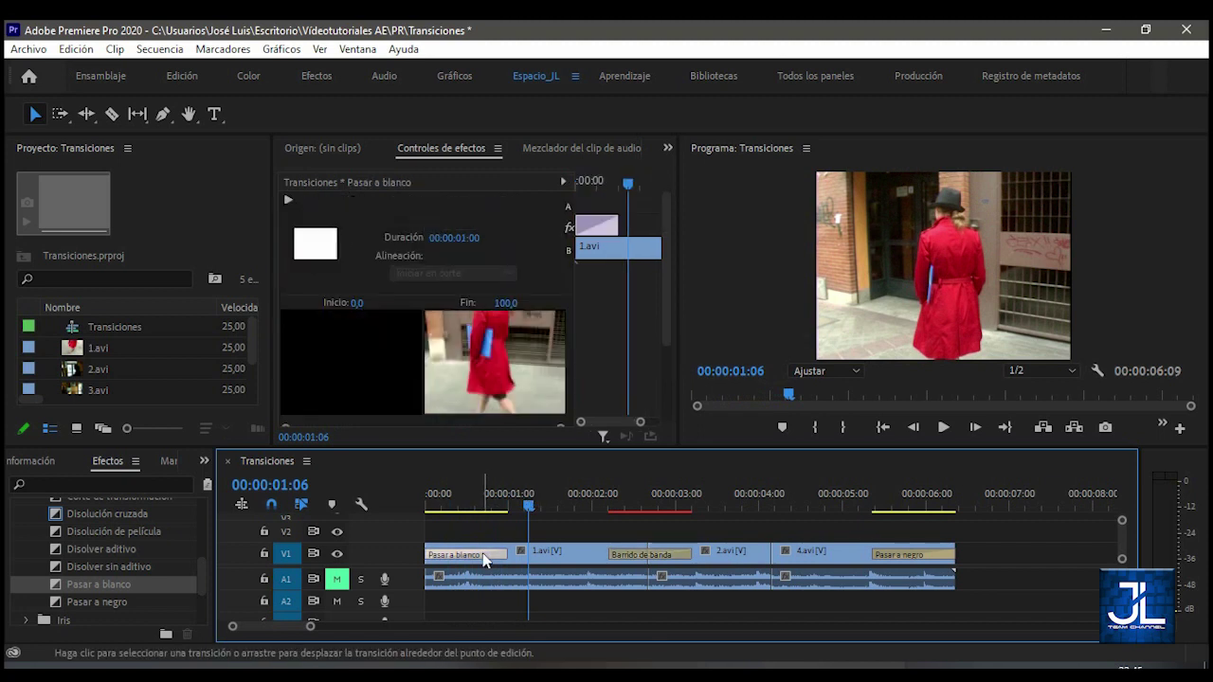
{"action": "key", "text": "Delete"}
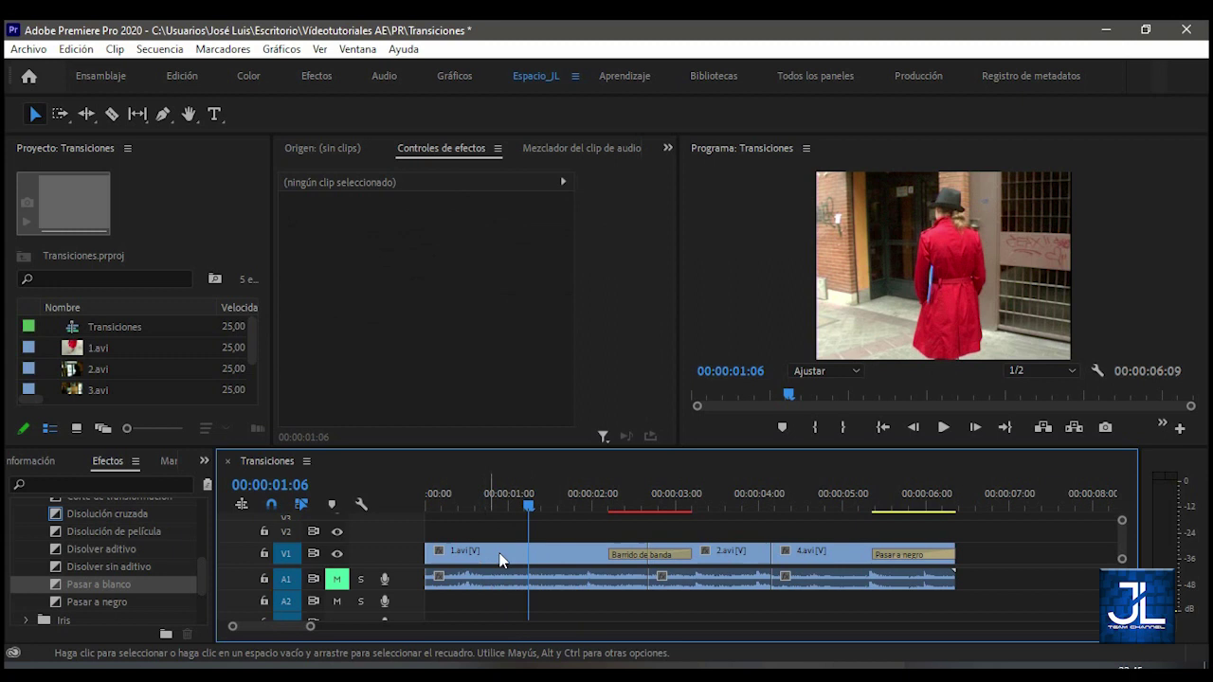
{"action": "left_click", "coordinate": [656, 554]}
{"action": "key", "text": "Delete"}
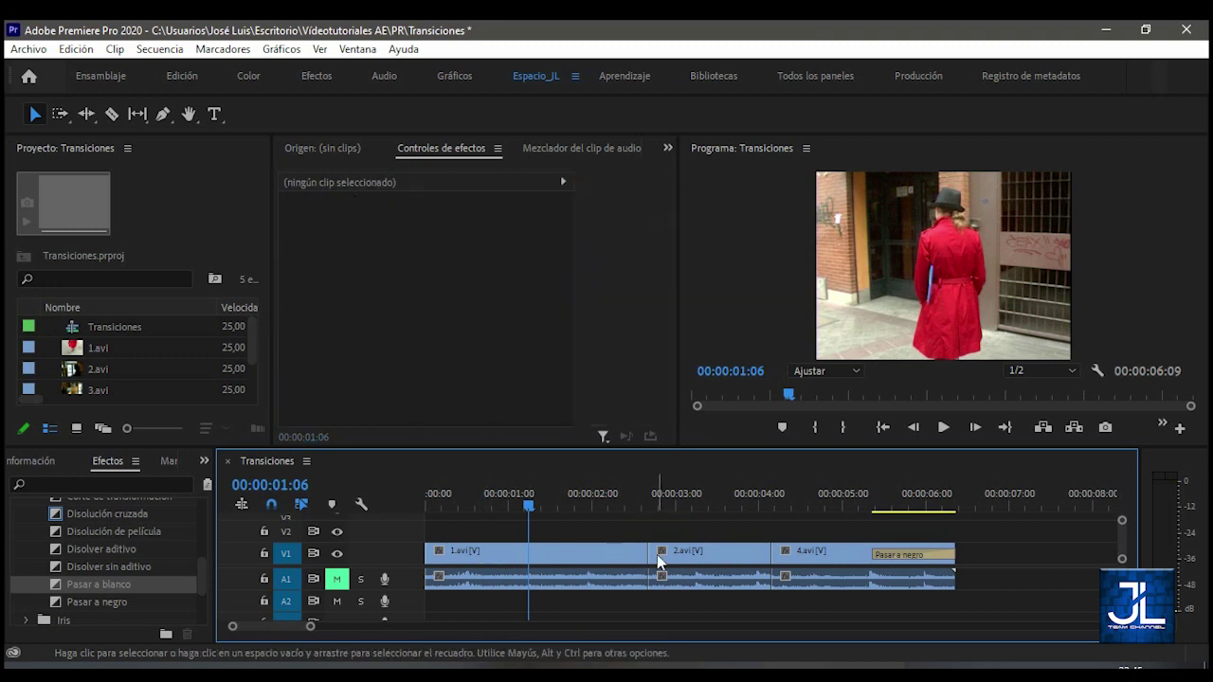
{"action": "left_click", "coordinate": [890, 554]}
{"action": "key", "text": "Delete"}
Try the default Disolución cruzada at the 1.avi/2.avi and 2.avi/4.avi cuts by playhead position, and undo both.
{"action": "left_click_drag", "start_coordinate": [673, 506], "coordinate": [666, 506]}
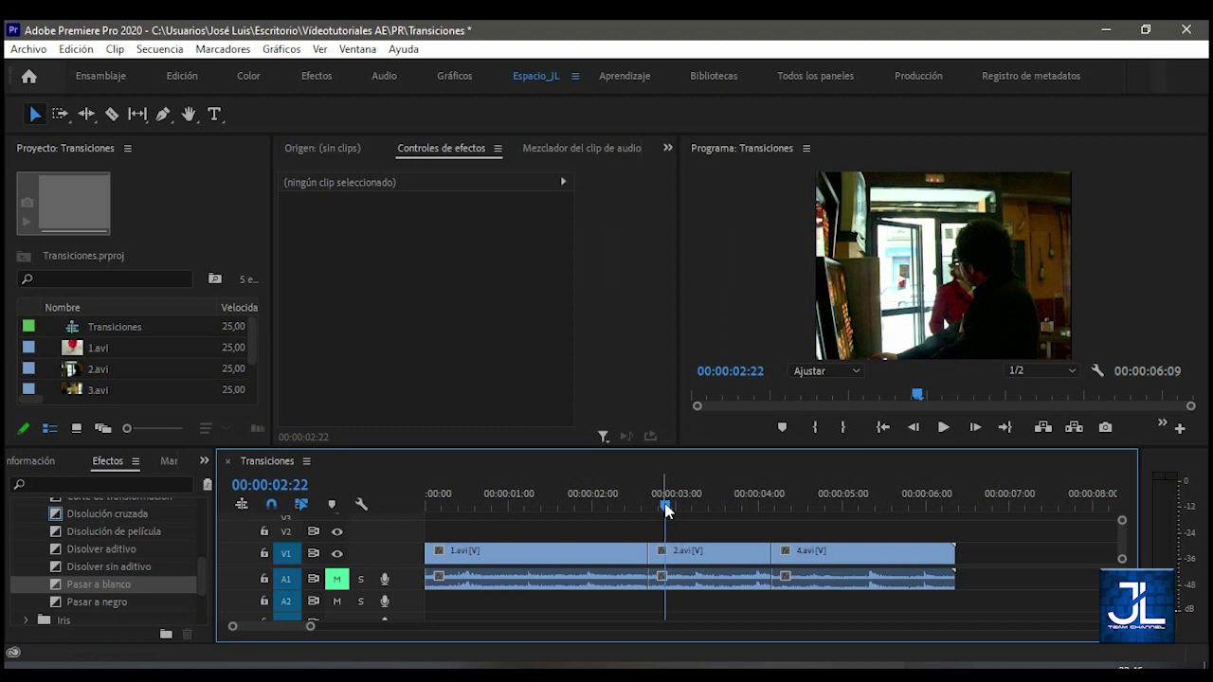
{"action": "left_click_drag", "start_coordinate": [666, 510], "coordinate": [653, 509]}
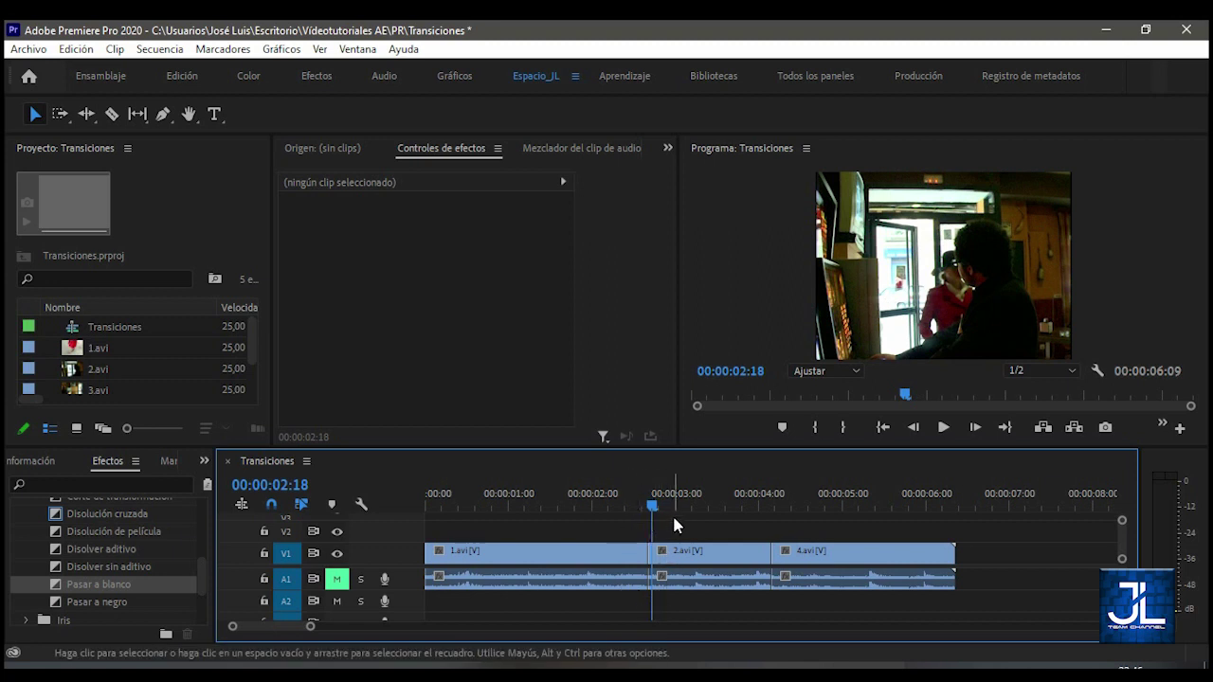
{"action": "key", "text": "ctrl+d"}
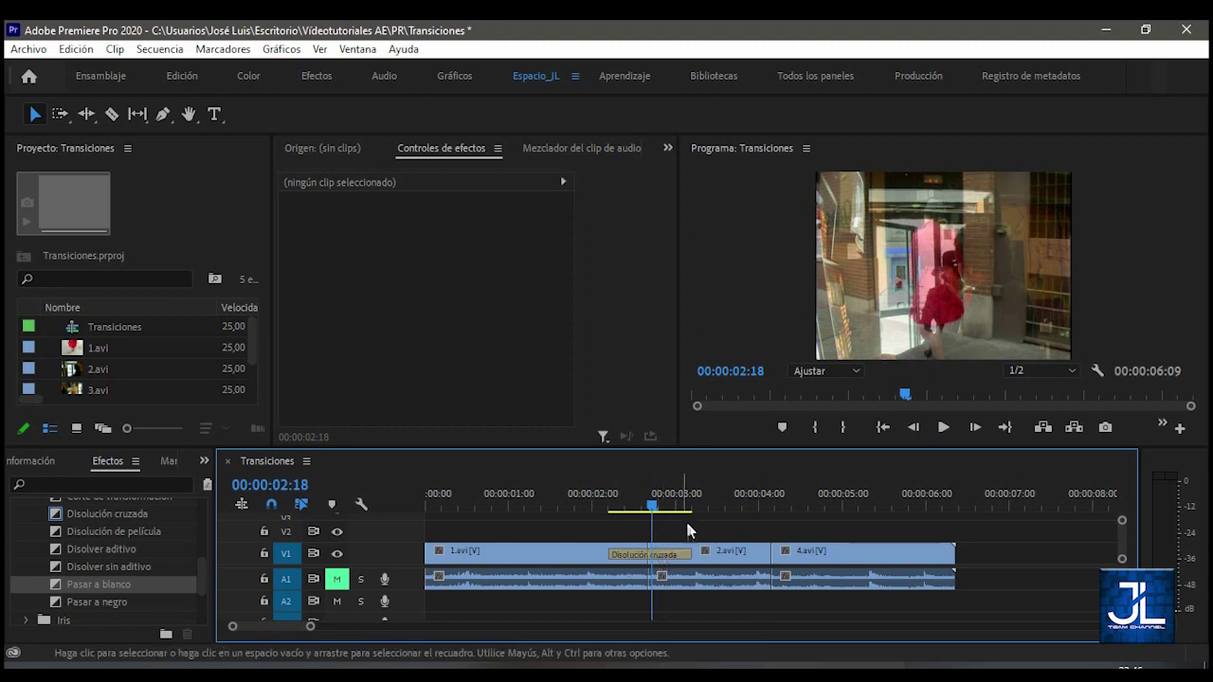
{"action": "left_click_drag", "start_coordinate": [756, 513], "coordinate": [767, 505]}
{"action": "key", "text": "ctrl+d"}
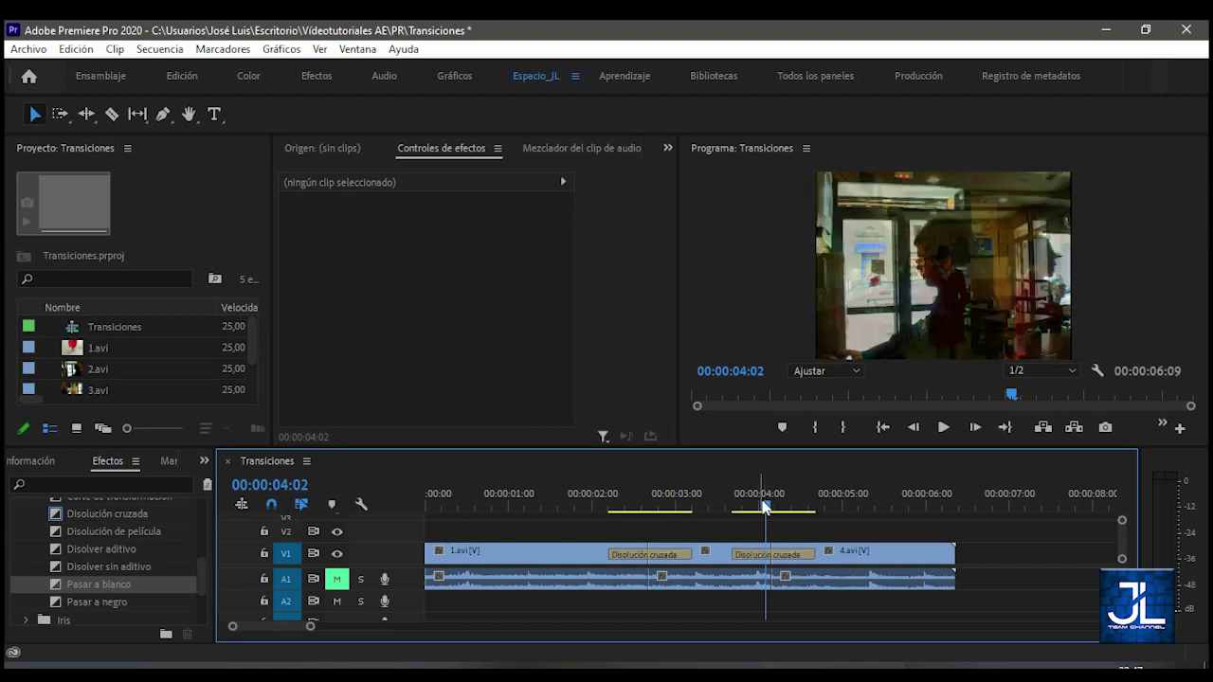
{"action": "key", "text": "ctrl+z"}
{"action": "key", "text": "ctrl+z"}
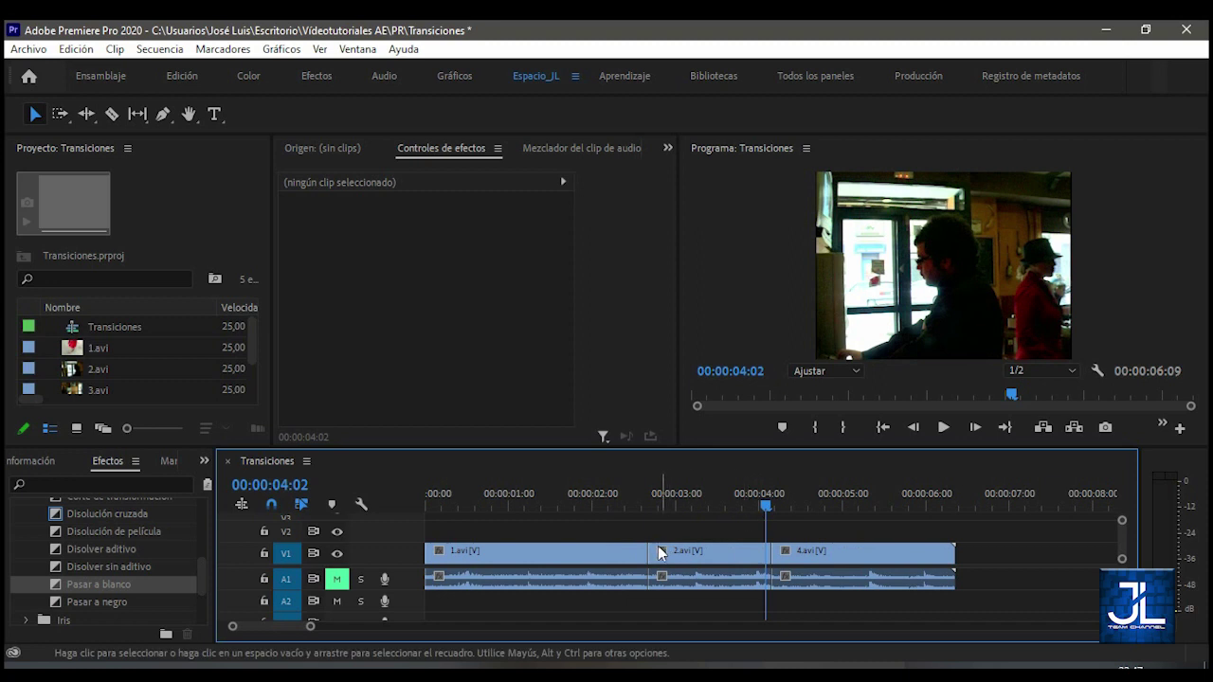
Try the default transition with the playhead at 00:00:02:18, check its details, and undo it.
{"action": "left_click_drag", "start_coordinate": [676, 512], "coordinate": [706, 510]}
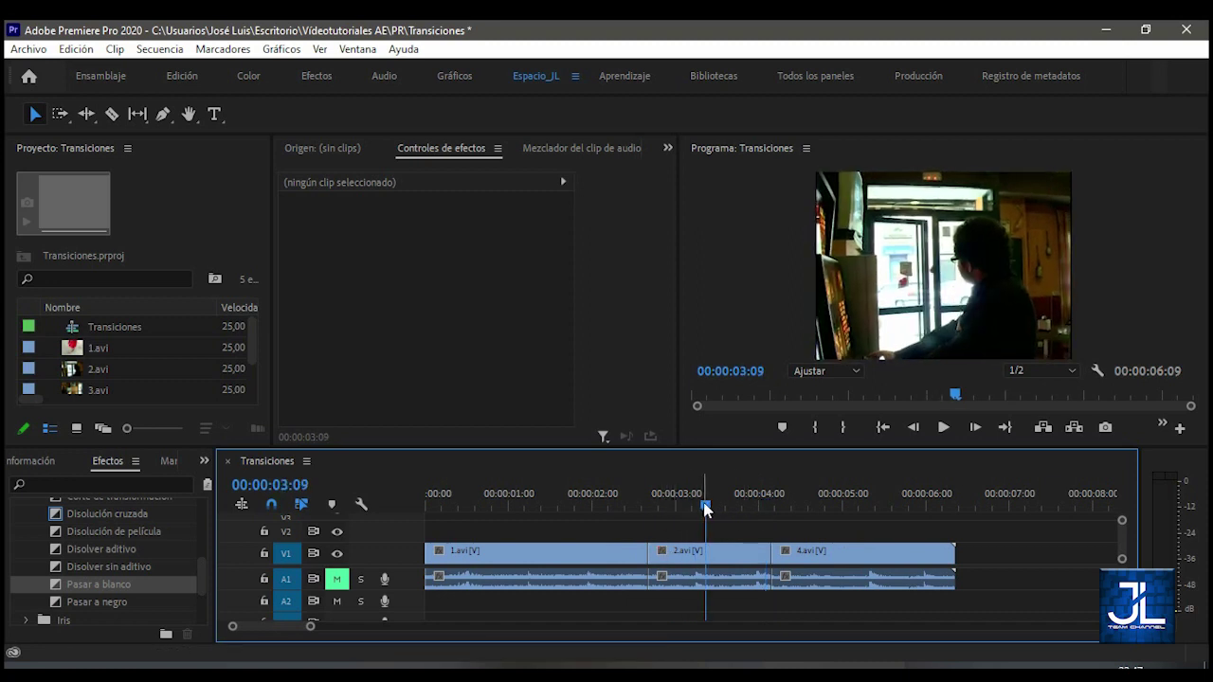
{"action": "left_click_drag", "start_coordinate": [701, 509], "coordinate": [654, 512]}
{"action": "key", "text": "ctrl+d"}
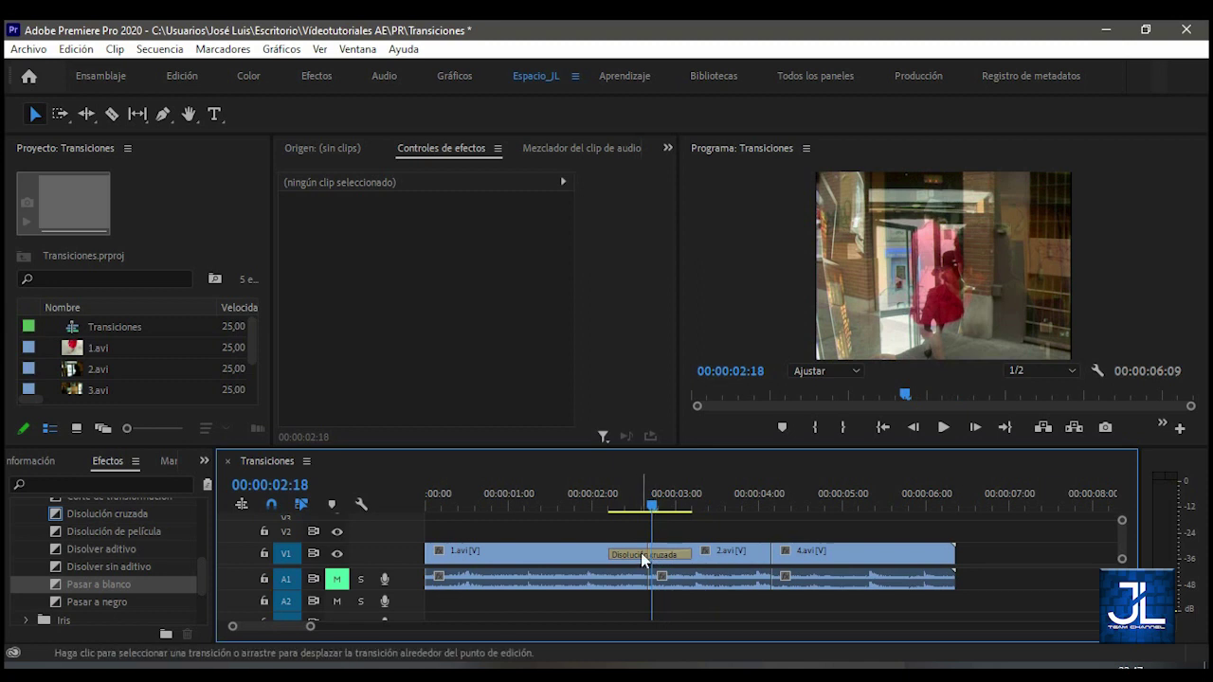
{"action": "mouse_move", "coordinate": [640, 553]}
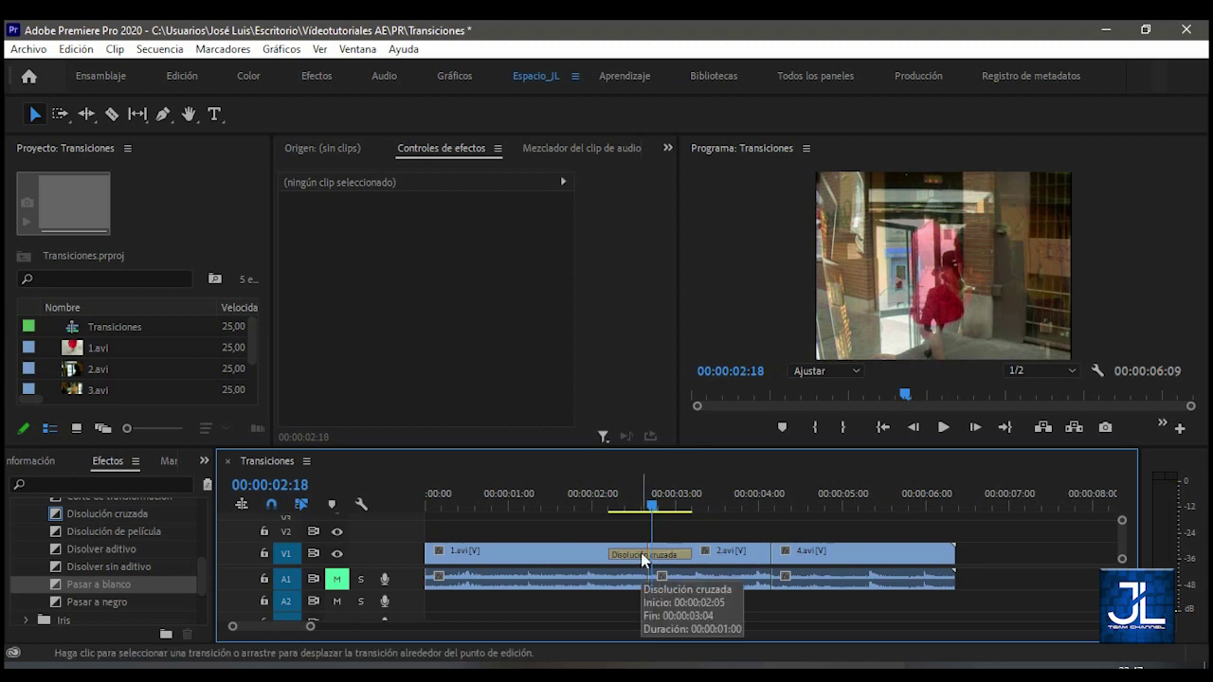
{"action": "key", "text": "ctrl+z"}
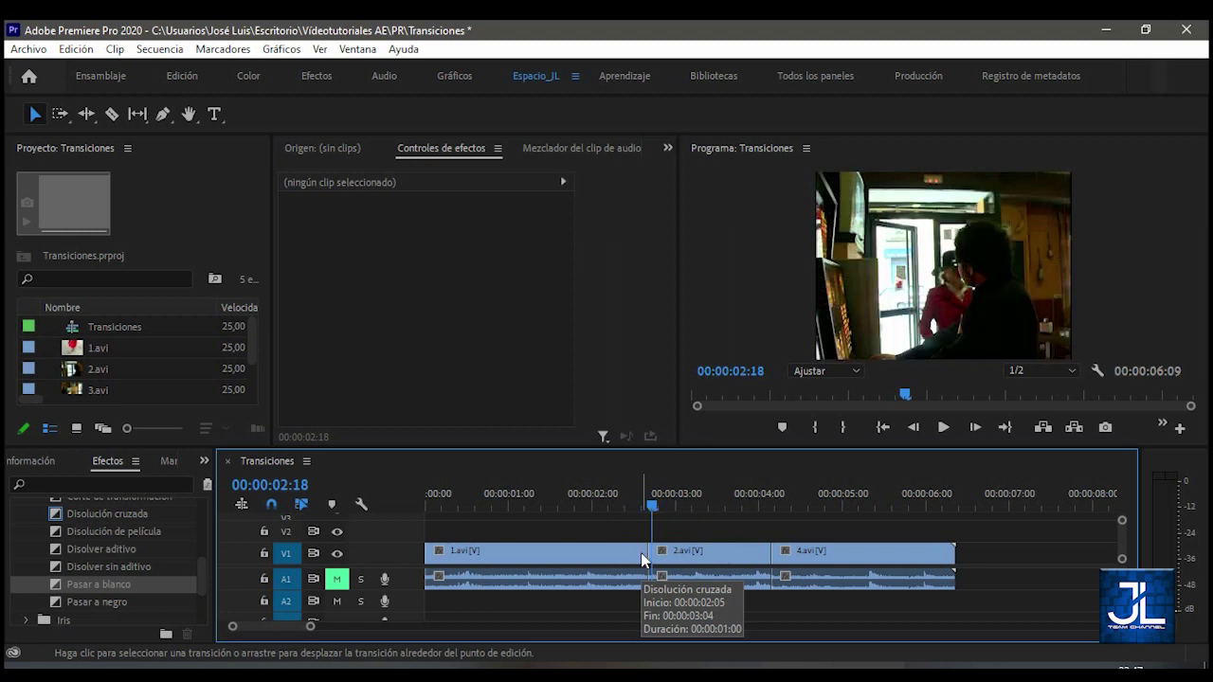
Try the default transition with only the 4.avi clip selected, and undo it.
{"action": "left_click", "coordinate": [839, 559]}
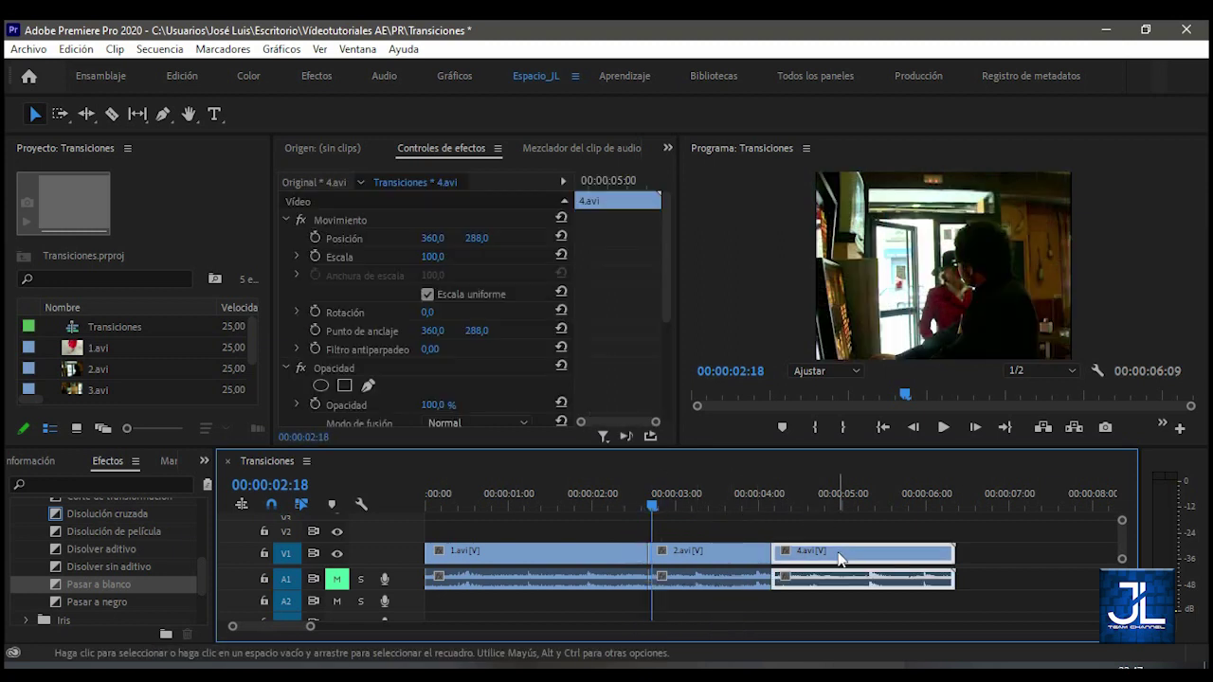
{"action": "mouse_move", "coordinate": [839, 559]}
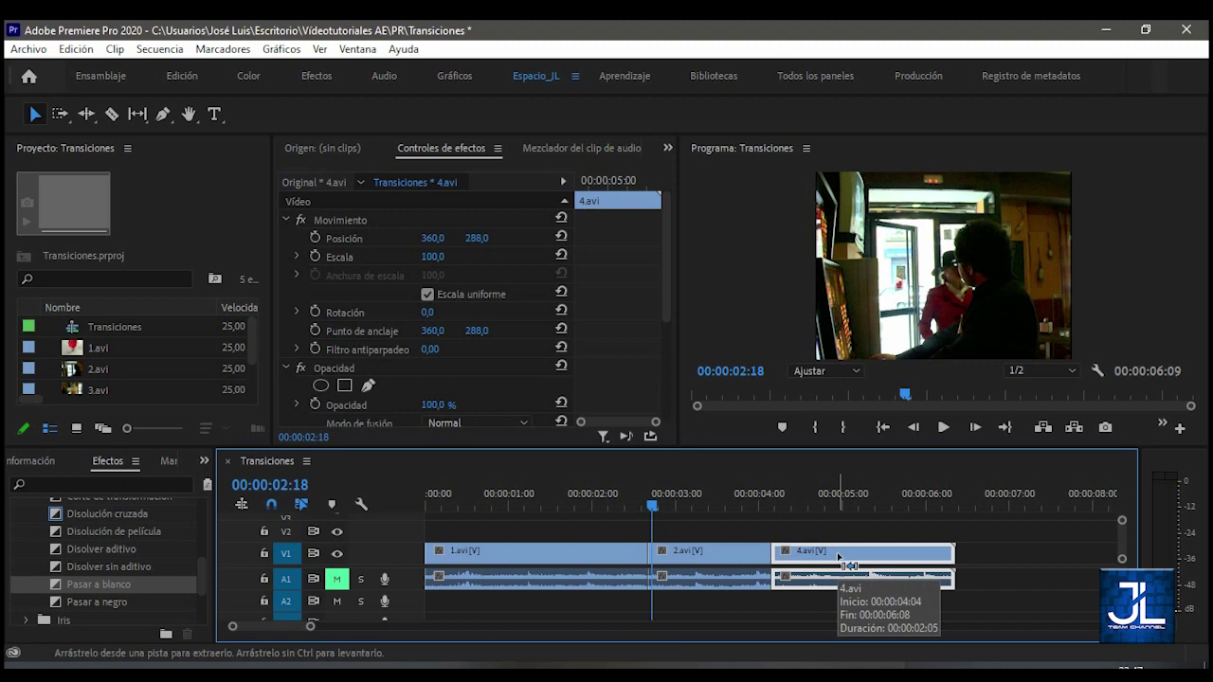
{"action": "key", "text": "ctrl+d"}
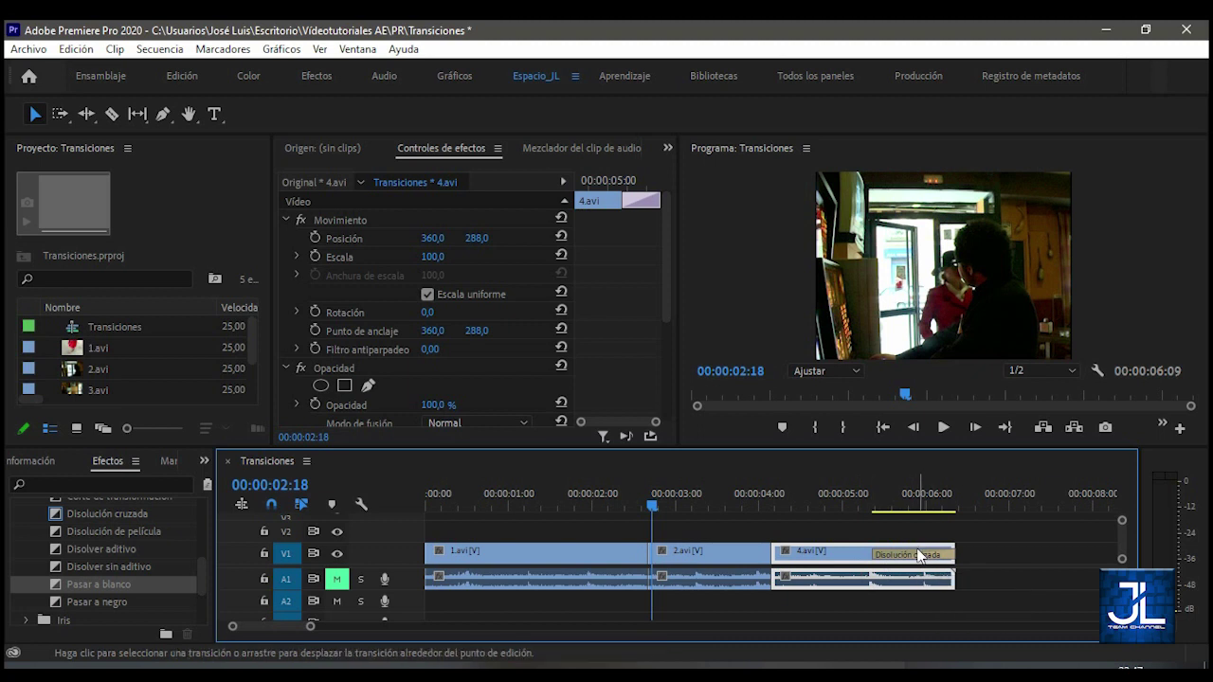
{"action": "key", "text": "ctrl+z"}
Try the default transition with only the 1.avi clip selected, and undo it.
{"action": "left_click", "coordinate": [707, 555]}
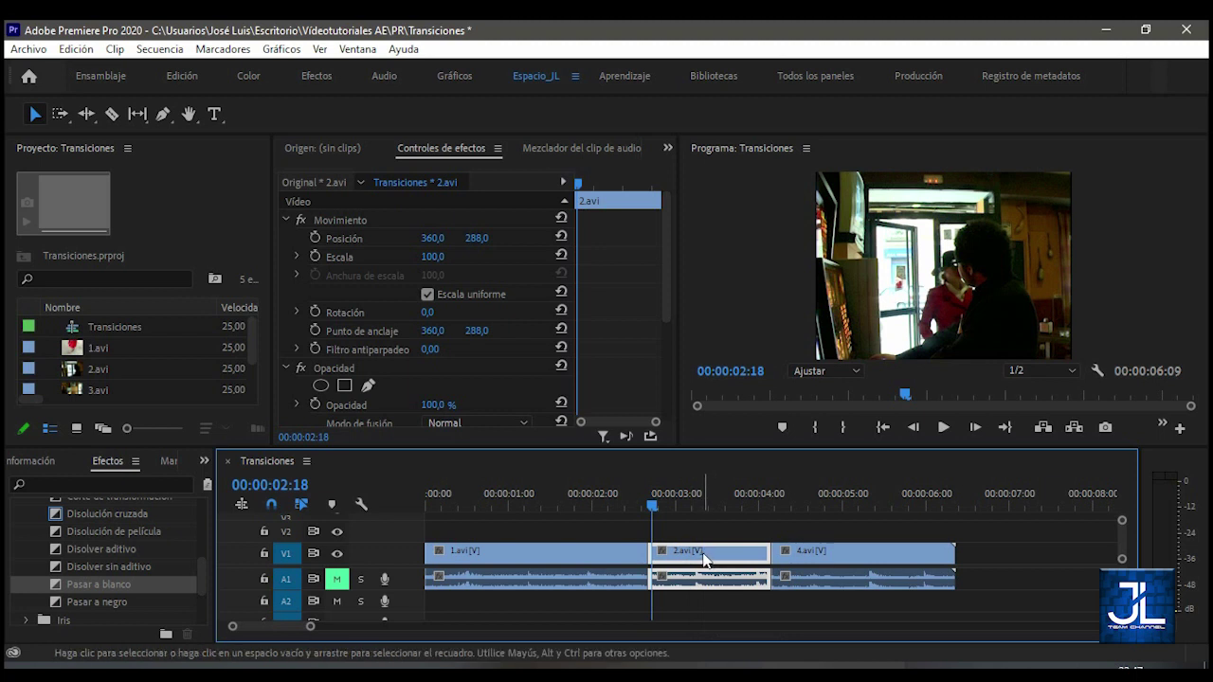
{"action": "left_click", "coordinate": [844, 552]}
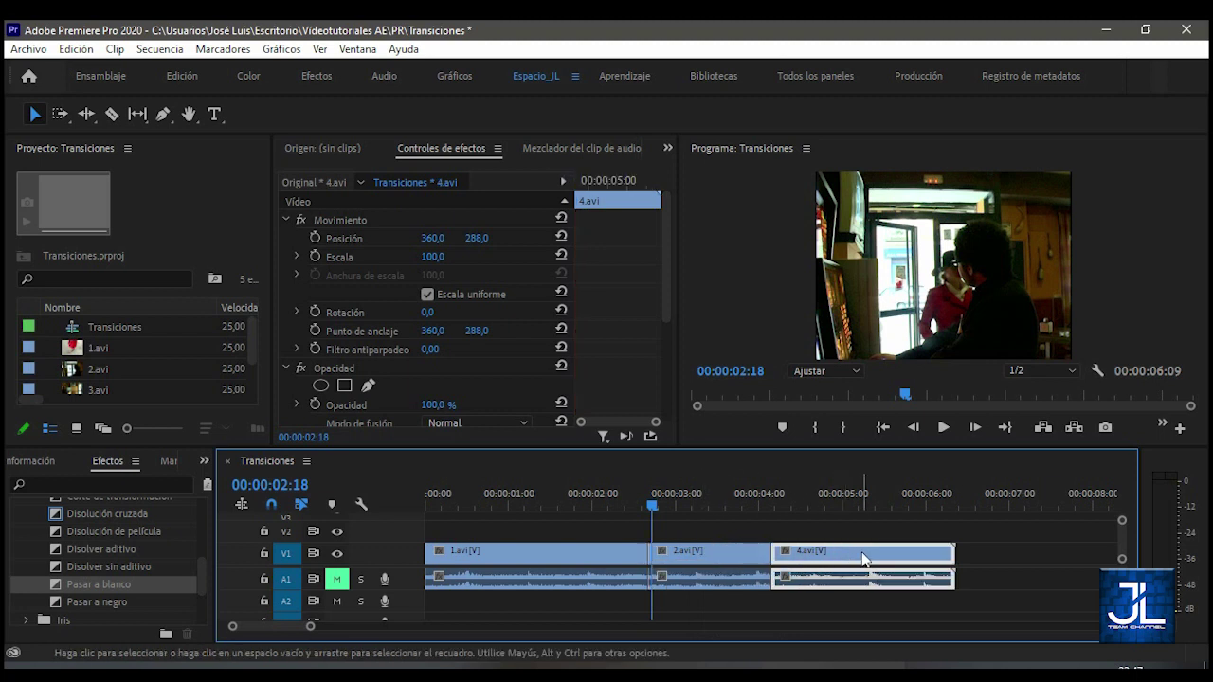
{"action": "left_click", "coordinate": [698, 559]}
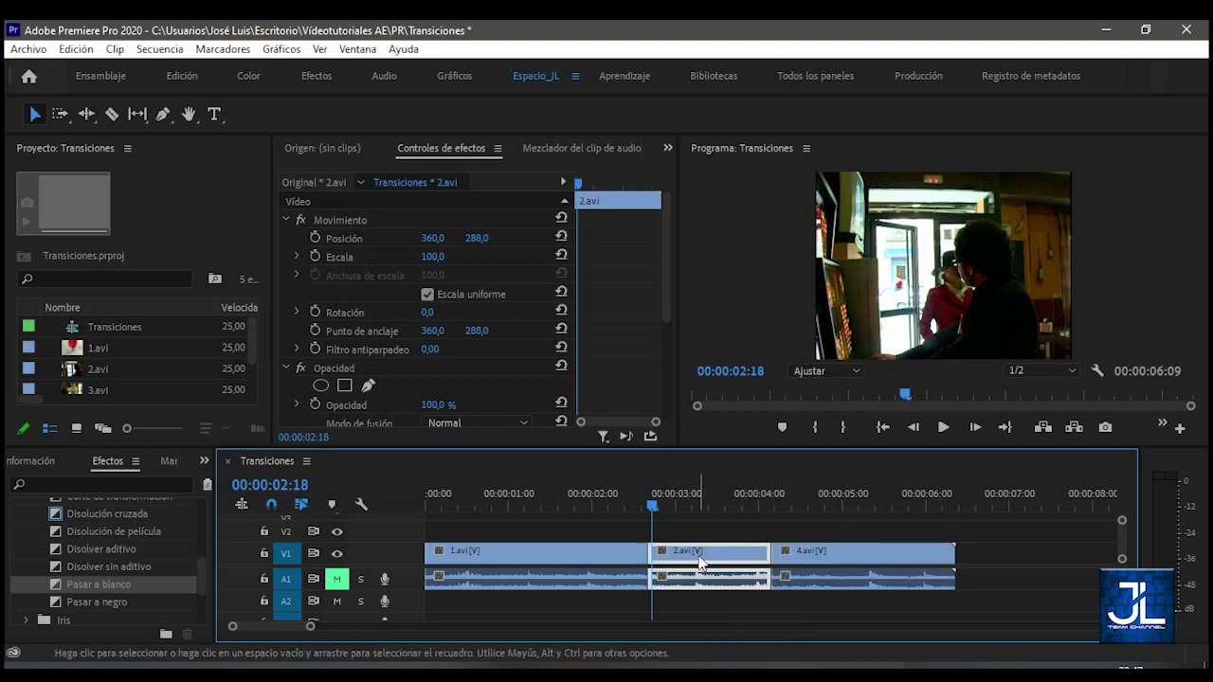
{"action": "left_click", "coordinate": [522, 558]}
{"action": "key", "text": "ctrl+d"}
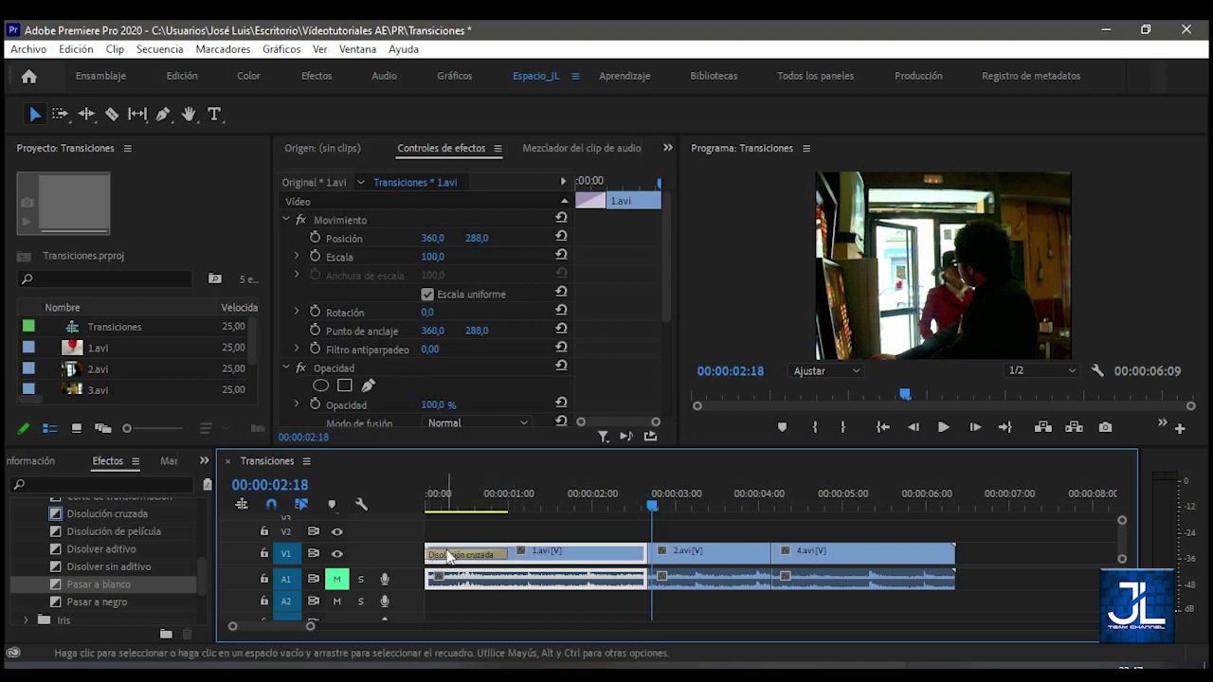
{"action": "key", "text": "ctrl+z"}
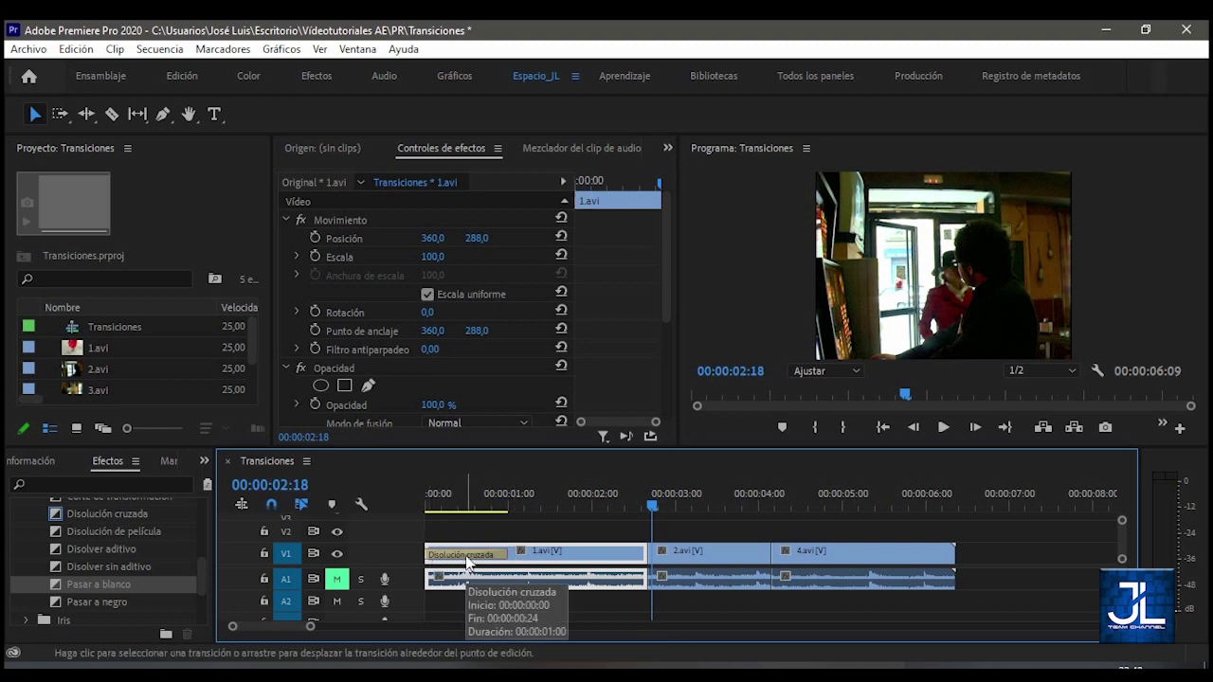
Try the default transition on all three selected clips at once, and undo it.
{"action": "left_click_drag", "start_coordinate": [981, 527], "coordinate": [568, 616]}
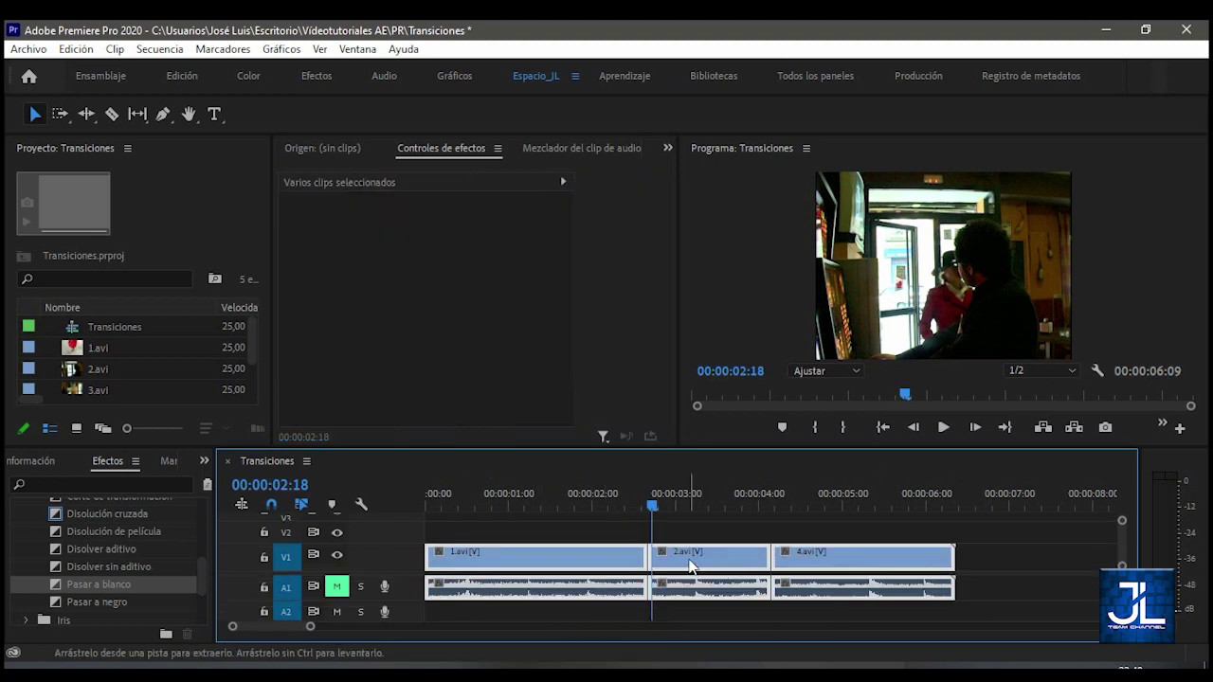
{"action": "key", "text": "shift+d"}
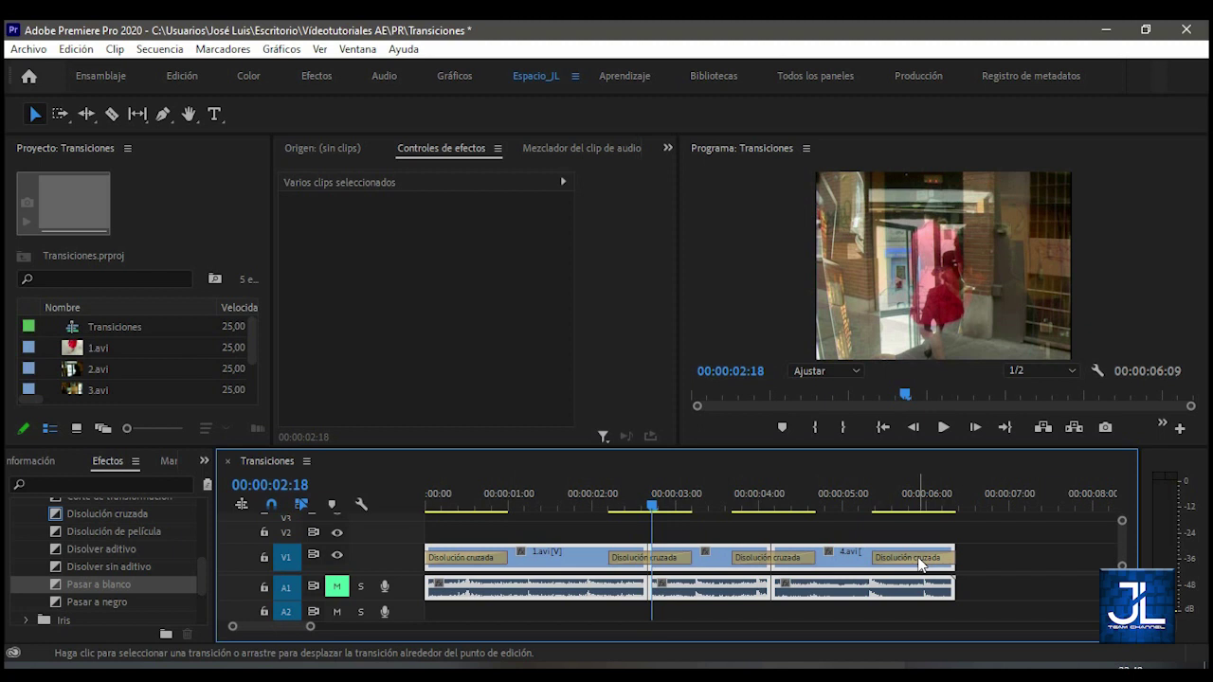
{"action": "key", "text": "ctrl+d"}
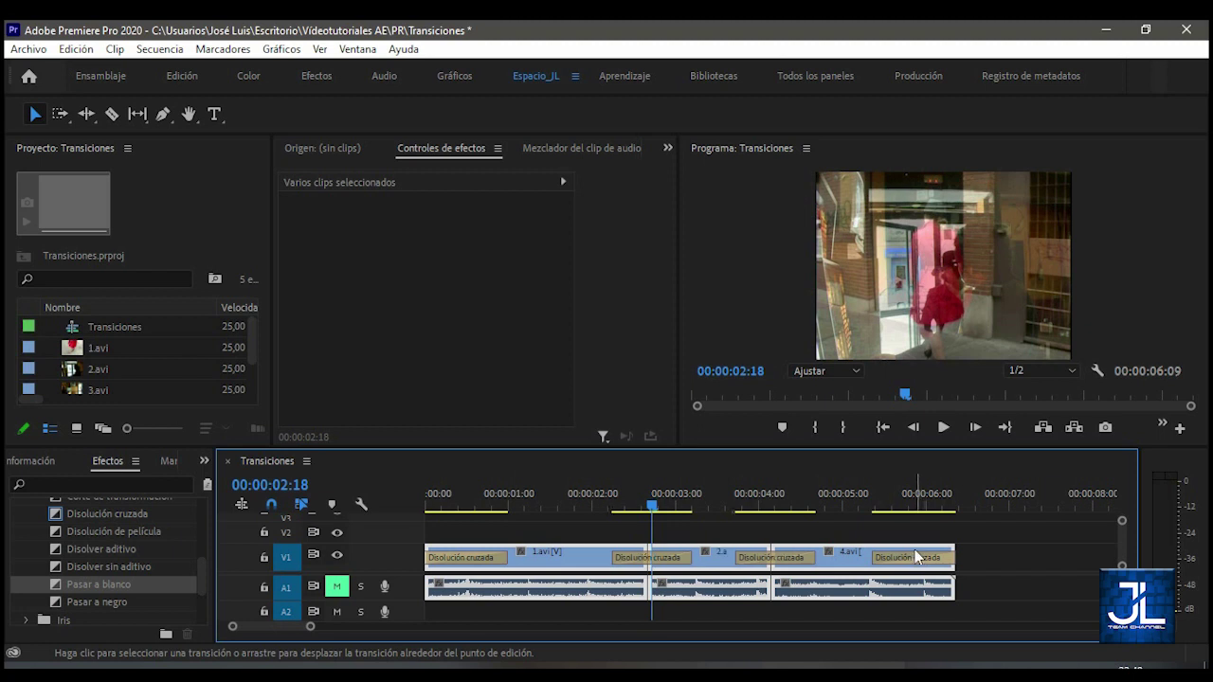
{"action": "key", "text": "ctrl+d"}
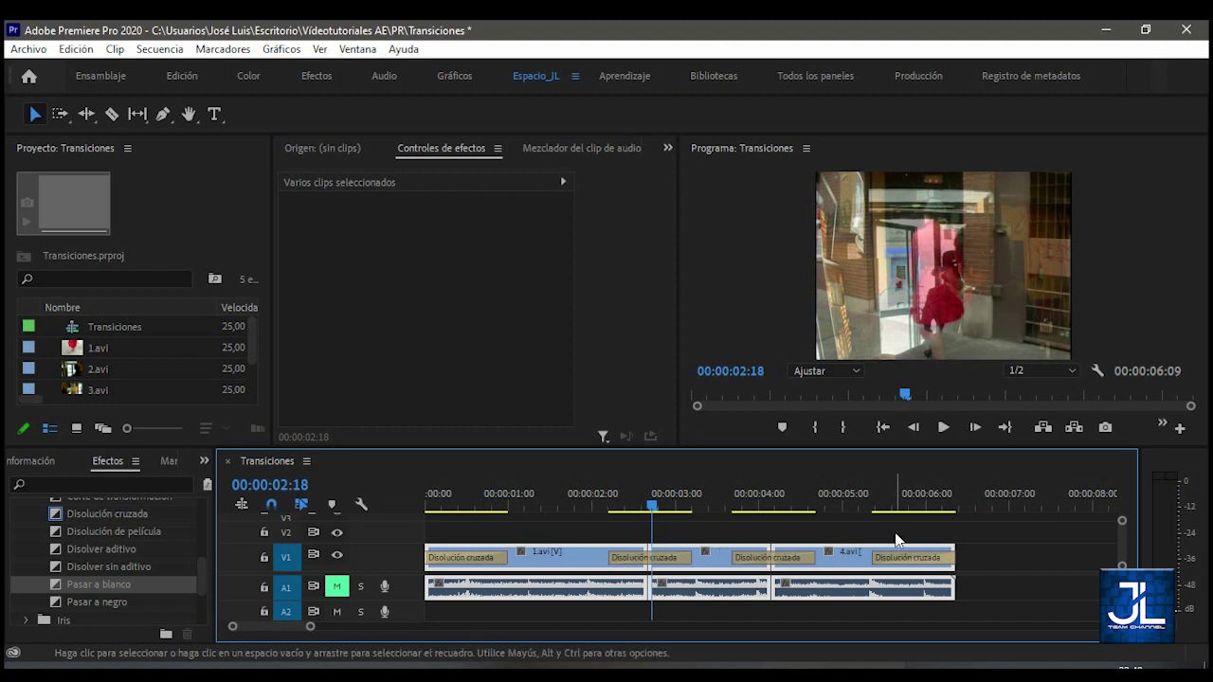
{"action": "key", "text": "ctrl+z"}
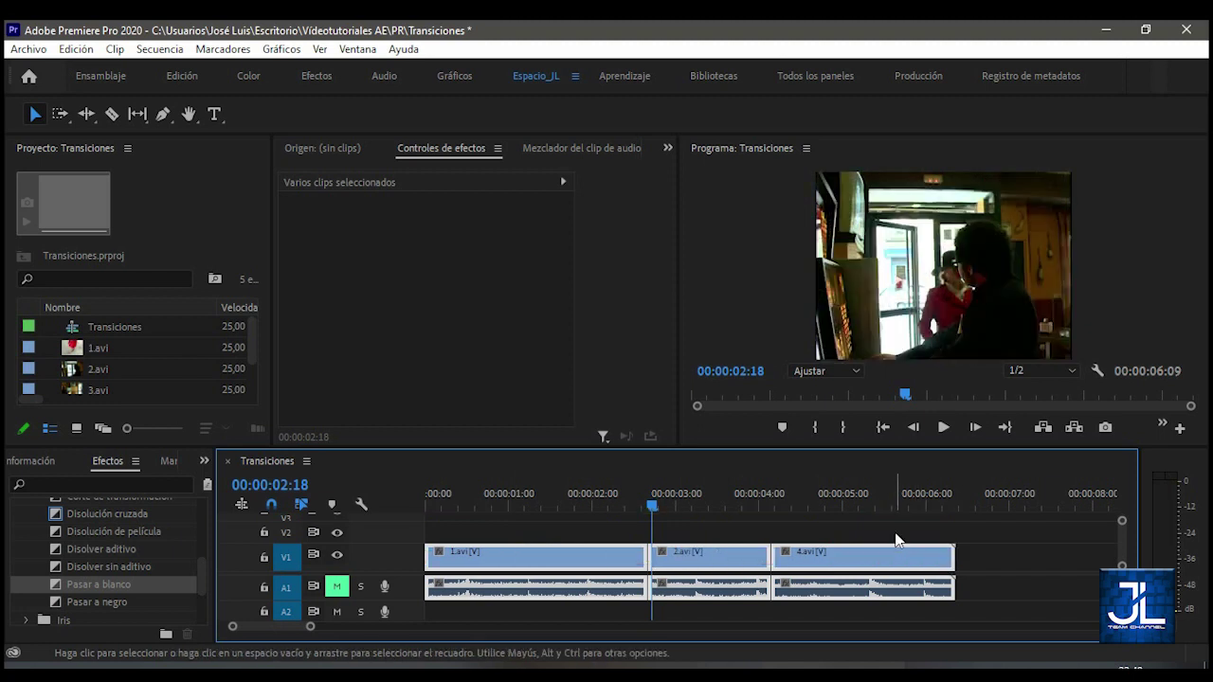
Clear the clip selection, try the default transition with the playhead at 00:00:04:03, and undo it.
{"action": "left_click", "coordinate": [727, 534]}
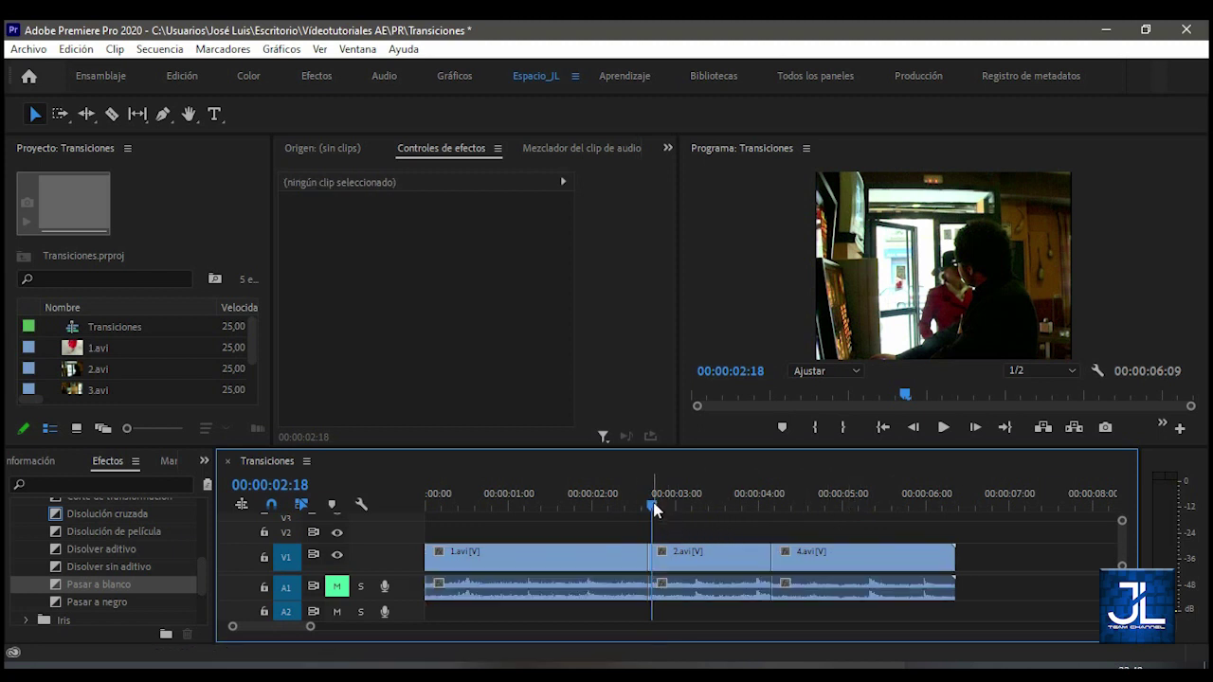
{"action": "left_click_drag", "start_coordinate": [653, 509], "coordinate": [771, 500]}
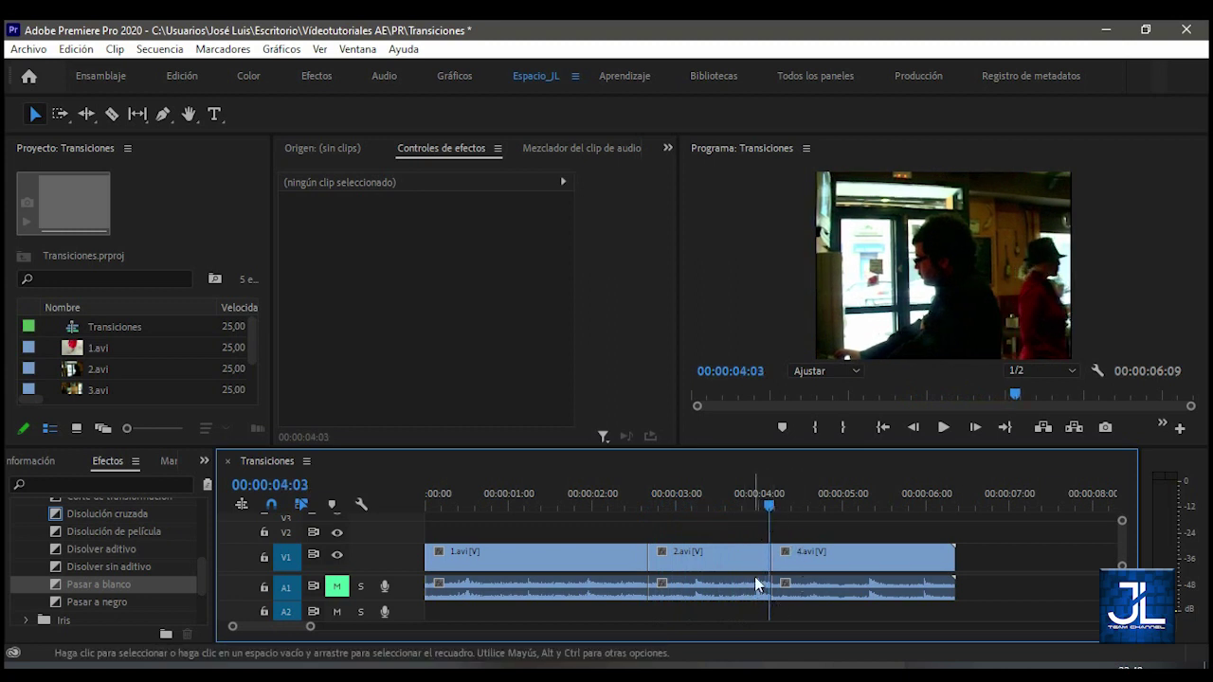
{"action": "key", "text": "ctrl+d"}
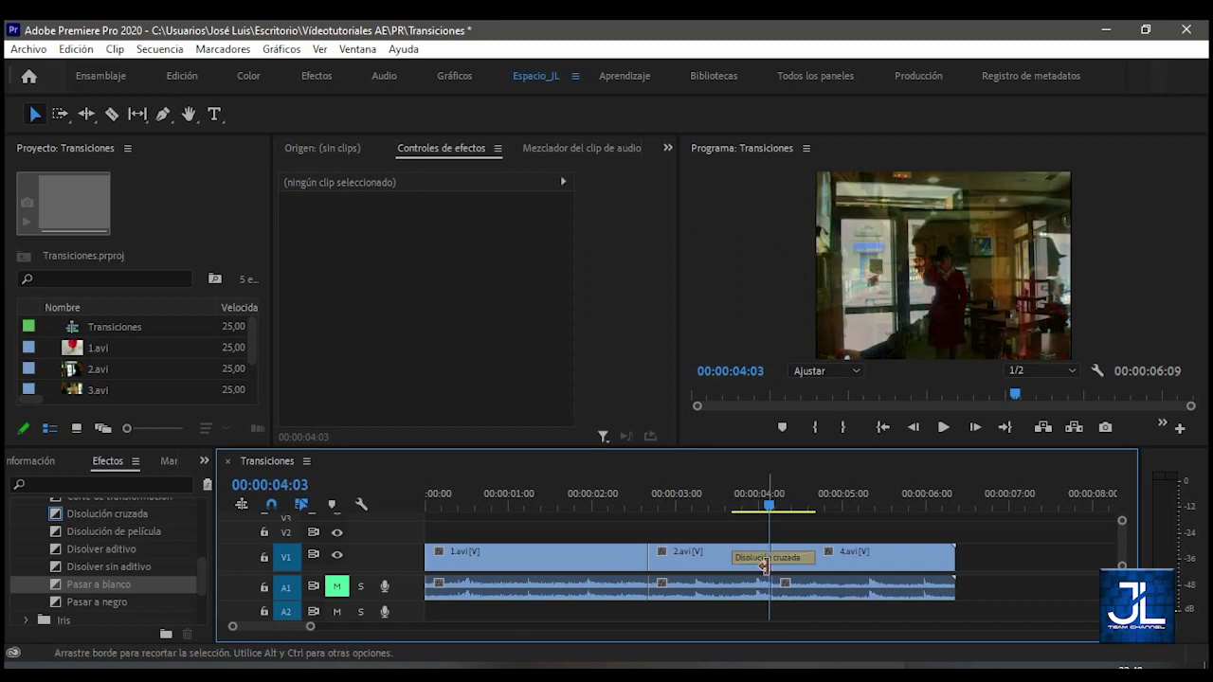
{"action": "key", "text": "ctrl+z"}
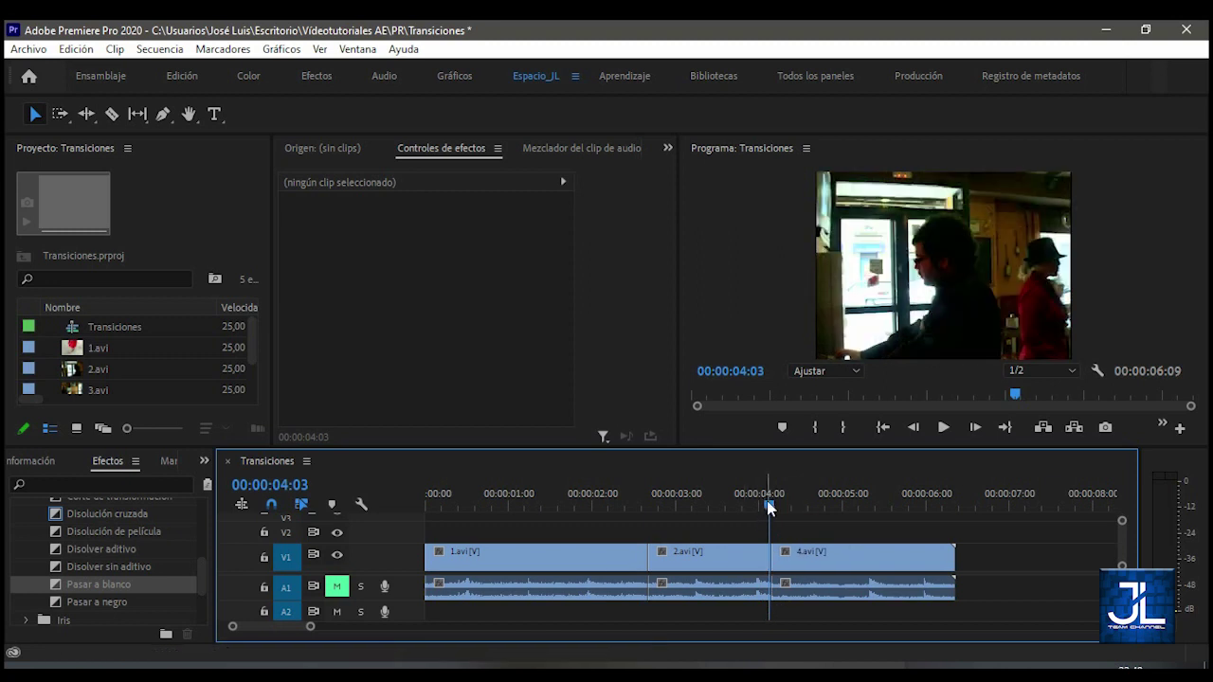
Try the default transition on four selected edit points: the 1.avi/2.avi cut, the end of 4.avi, the 2.avi/4.avi cut and the start of 1.avi.
{"action": "left_click", "coordinate": [642, 559]}
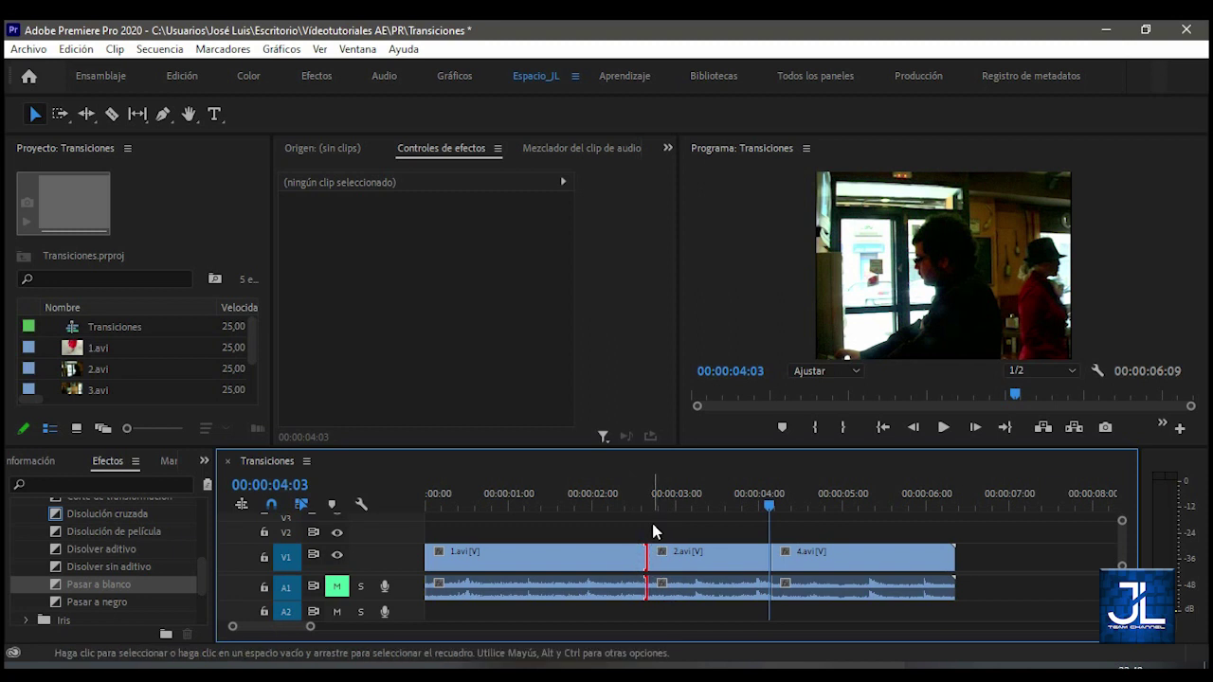
{"action": "key", "text": "ctrl+d"}
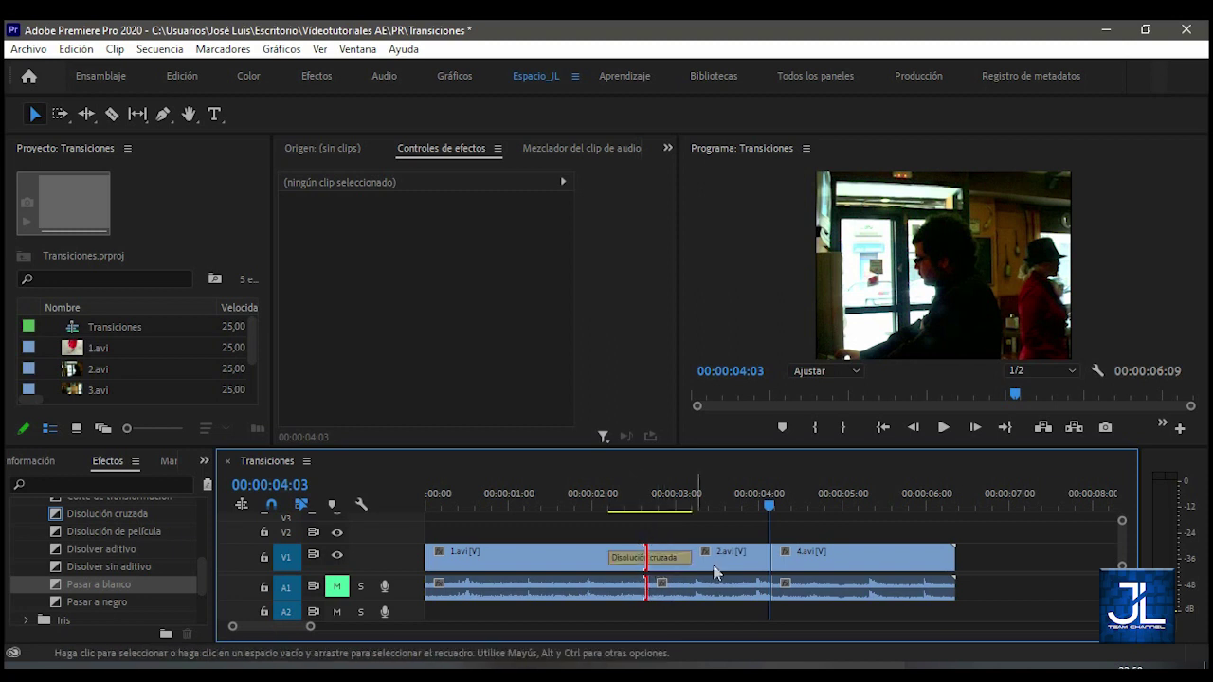
{"action": "left_click", "coordinate": [952, 559]}
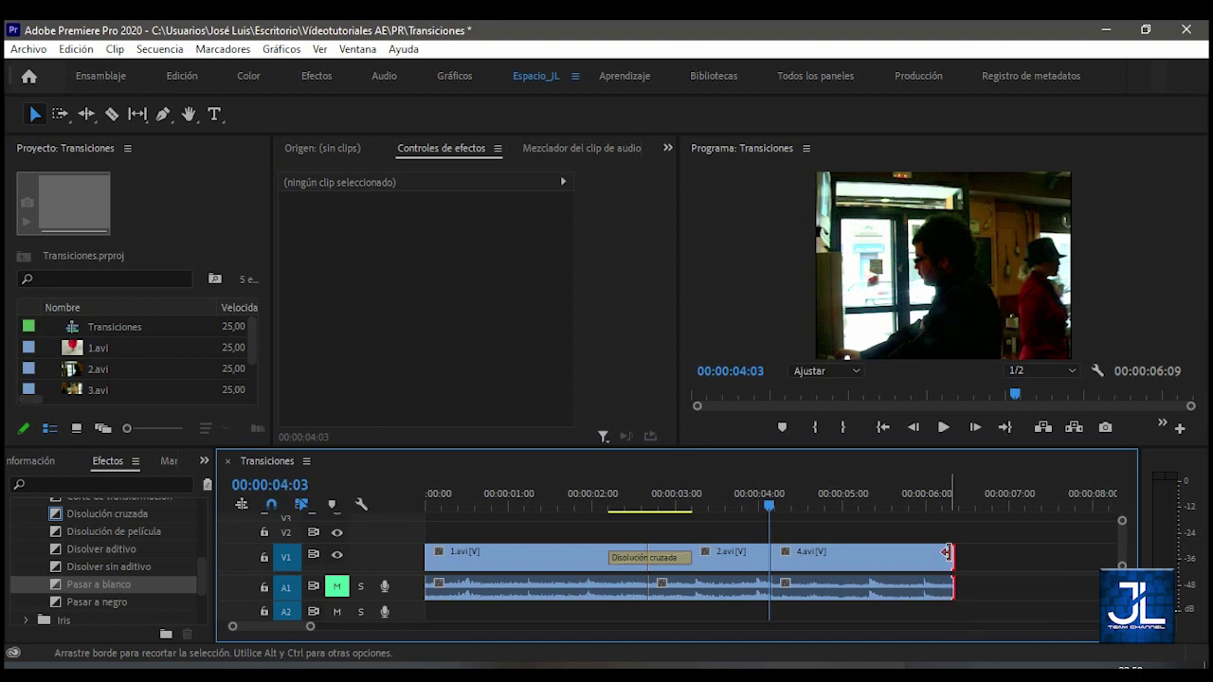
{"action": "key", "text": "ctrl+d"}
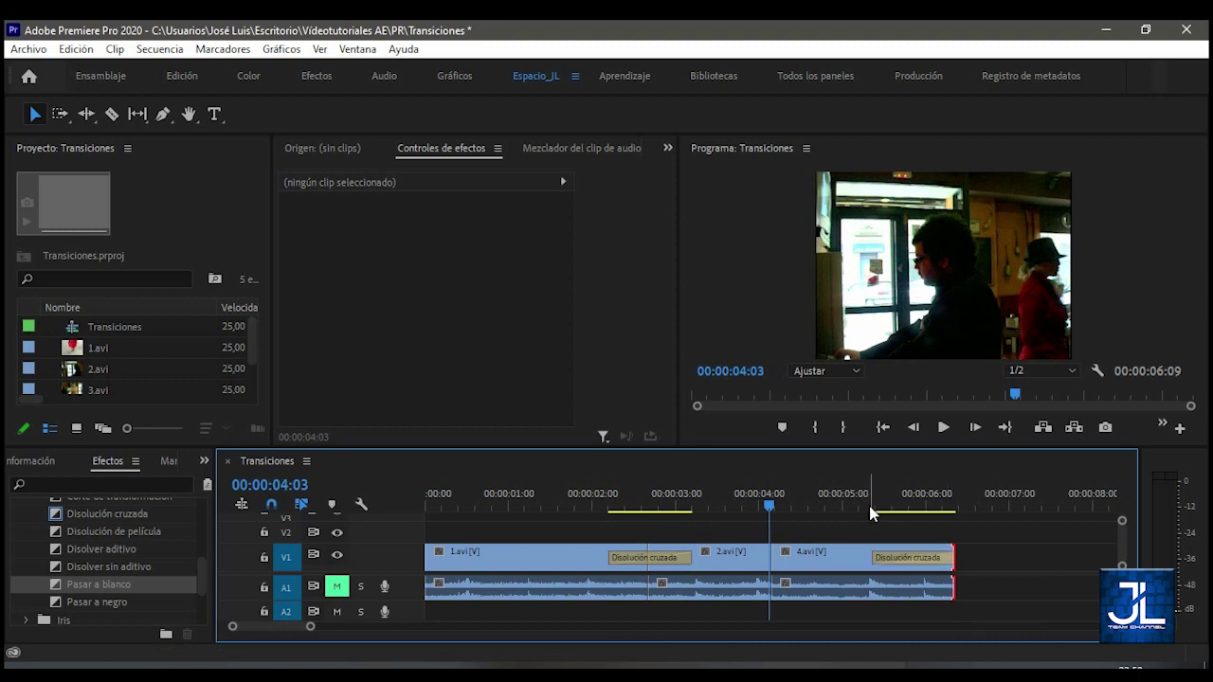
{"action": "left_click", "coordinate": [776, 553]}
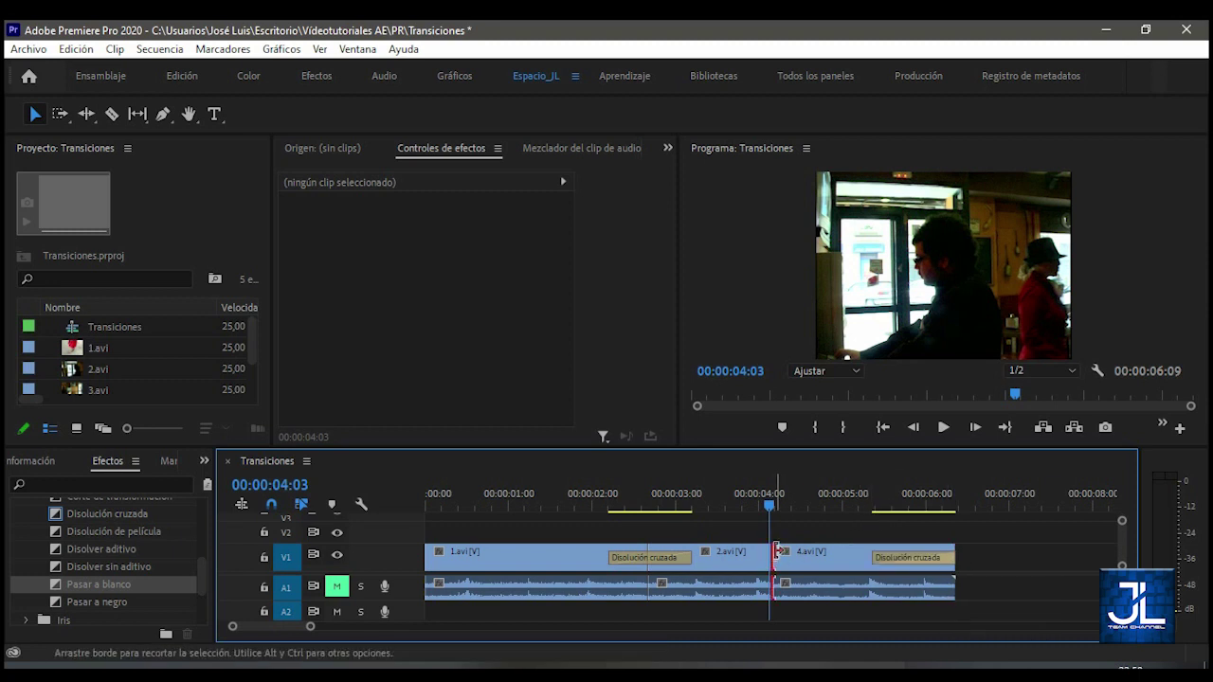
{"action": "key", "text": "ctrl+d"}
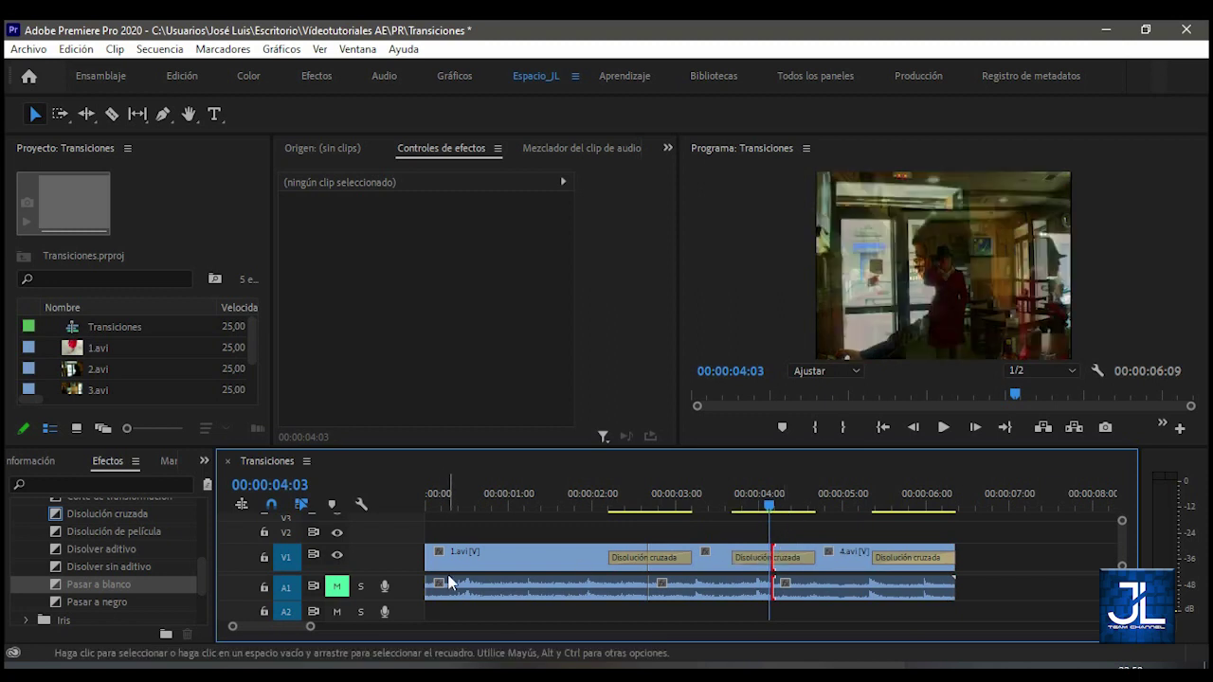
{"action": "left_click", "coordinate": [429, 558]}
{"action": "key", "text": "ctrl+d"}
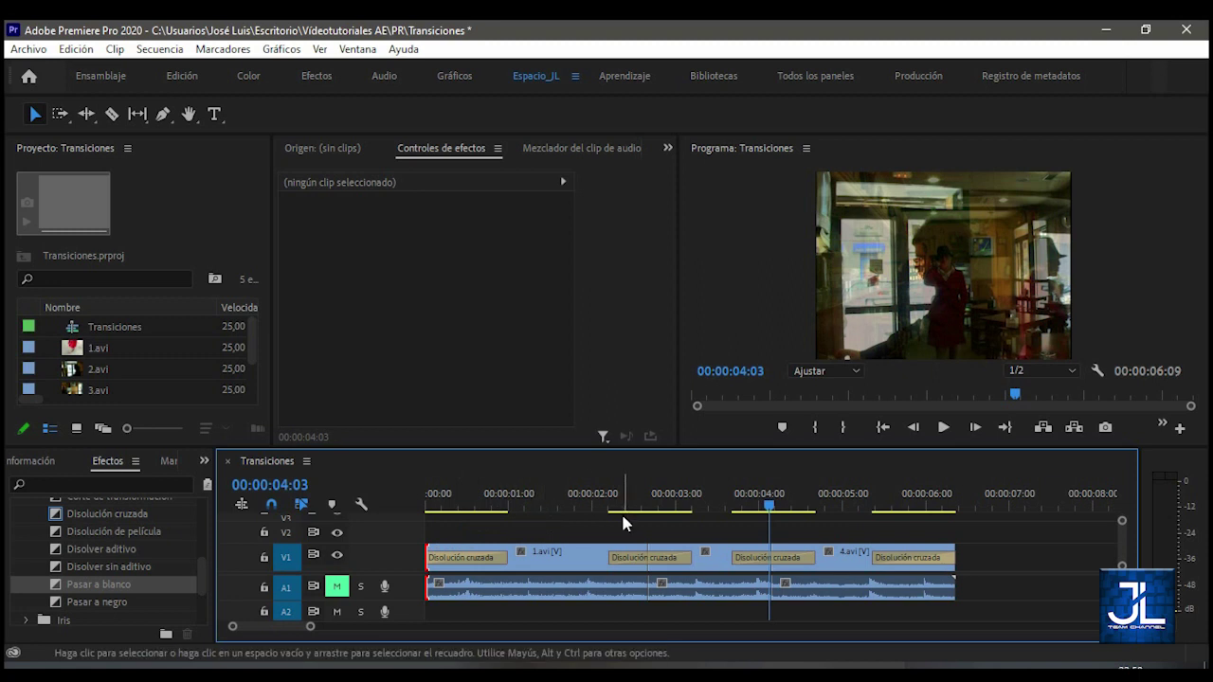
Undo the default transitions applied at the four edit points and clear the edit-point selection.
{"action": "key", "text": "ctrl+z"}
{"action": "key", "text": "ctrl+z"}
{"action": "key", "text": "ctrl+z"}
{"action": "key", "text": "ctrl+z"}
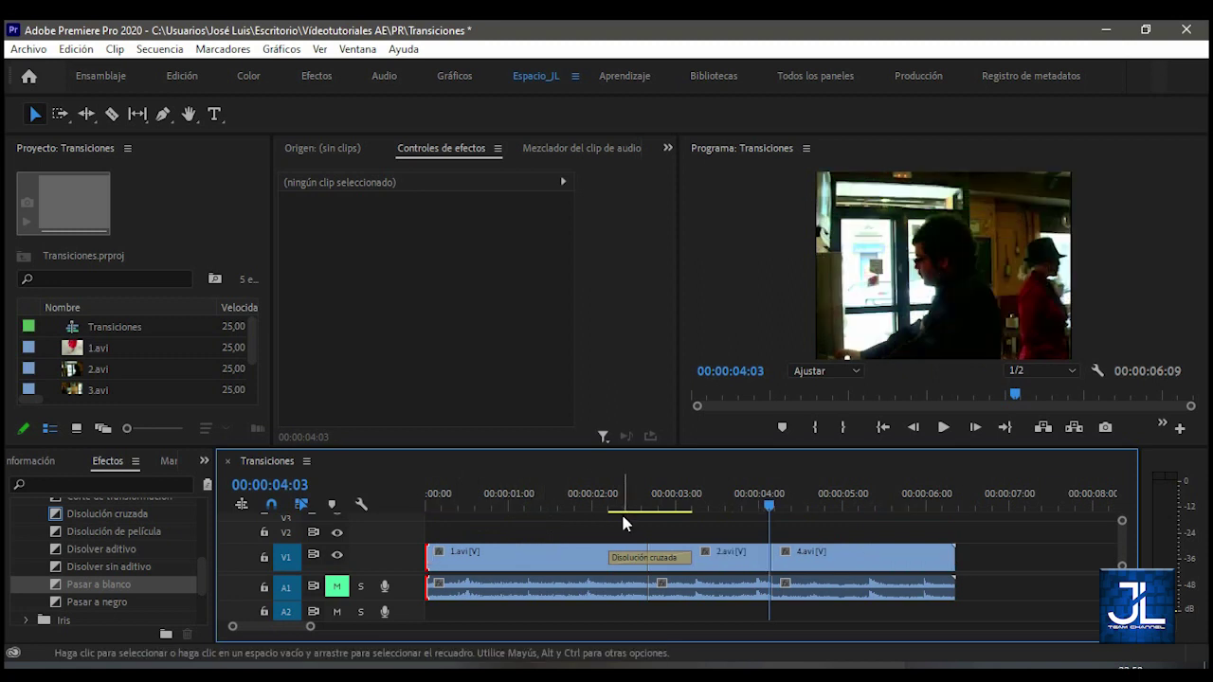
{"action": "left_click", "coordinate": [600, 538]}
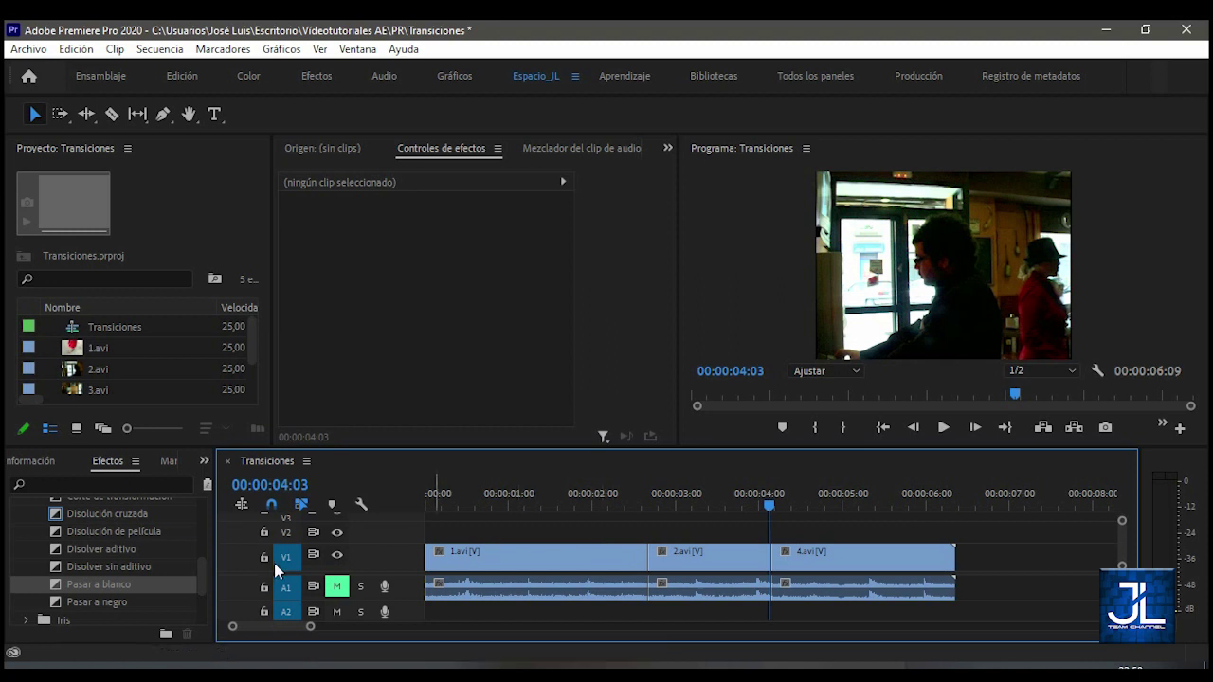
Collapse the Disolver folder and set Zoom en cruz as the default video transition.
{"action": "left_click_drag", "start_coordinate": [201, 576], "coordinate": [209, 569]}
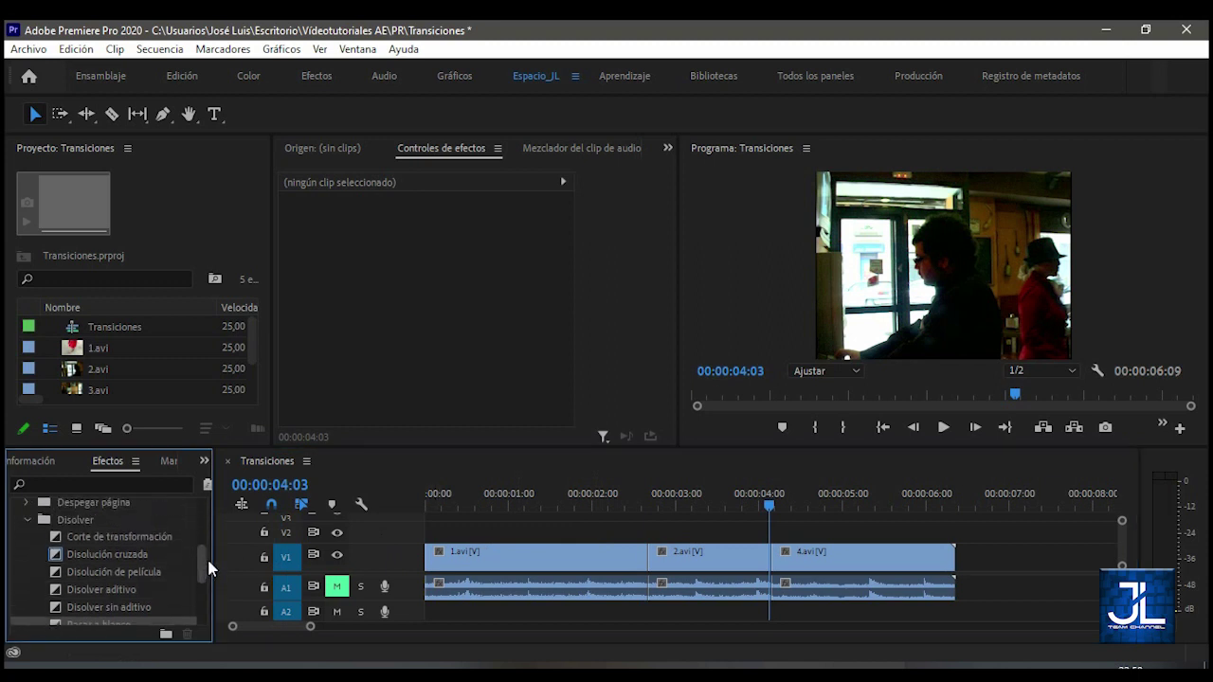
{"action": "left_click", "coordinate": [27, 519]}
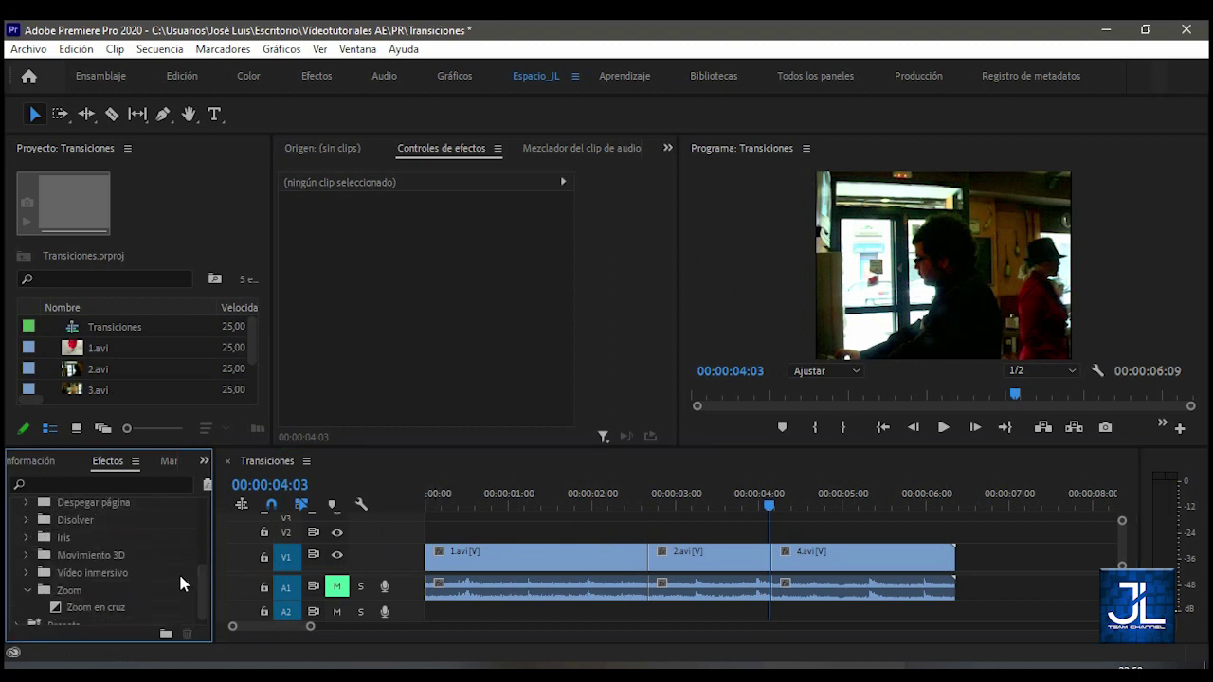
{"action": "left_click", "coordinate": [109, 611]}
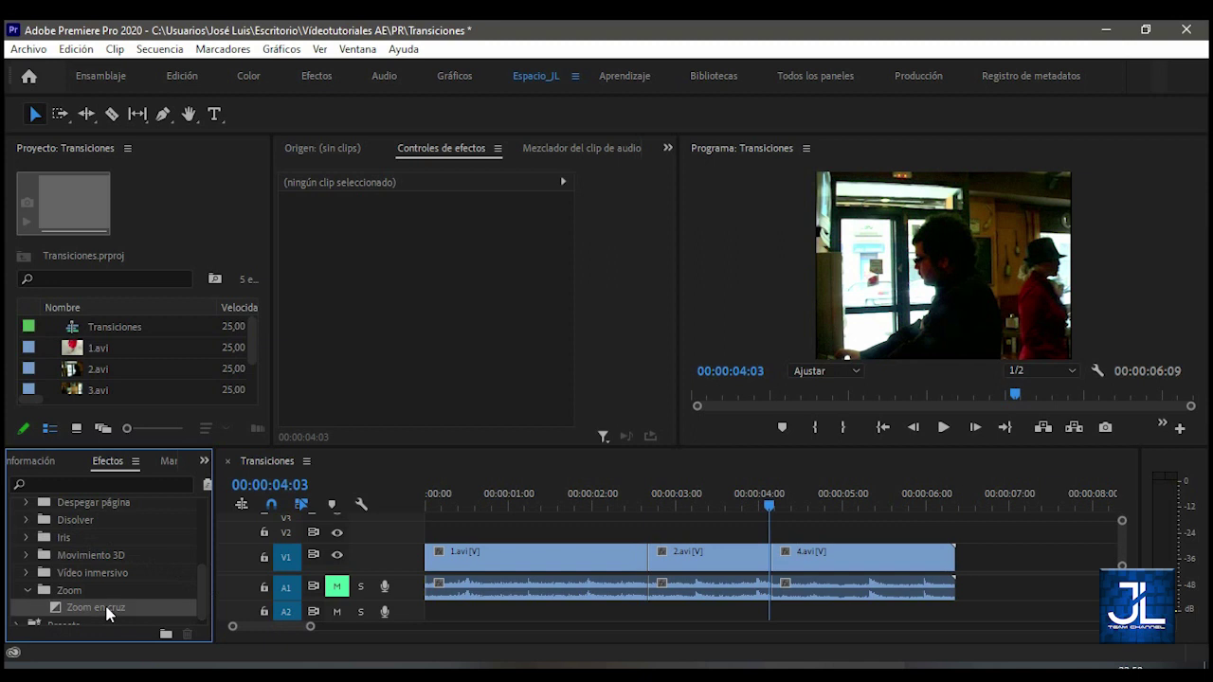
{"action": "left_click_drag", "start_coordinate": [201, 592], "coordinate": [205, 611]}
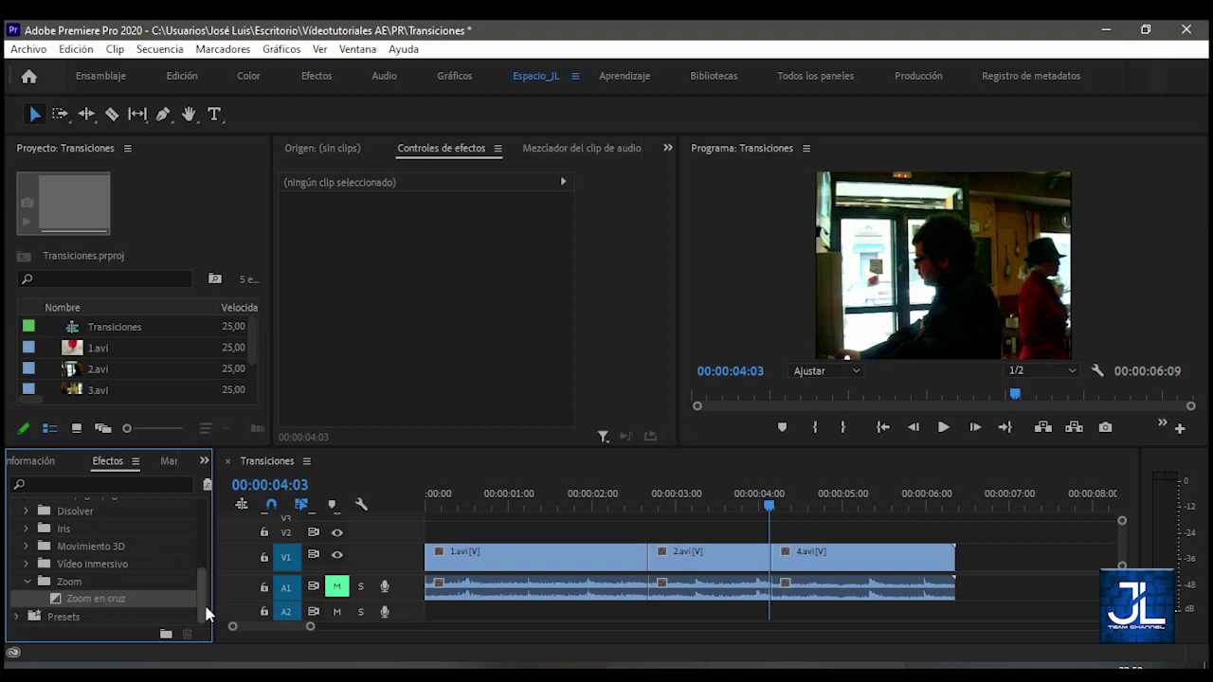
{"action": "right_click", "coordinate": [86, 598]}
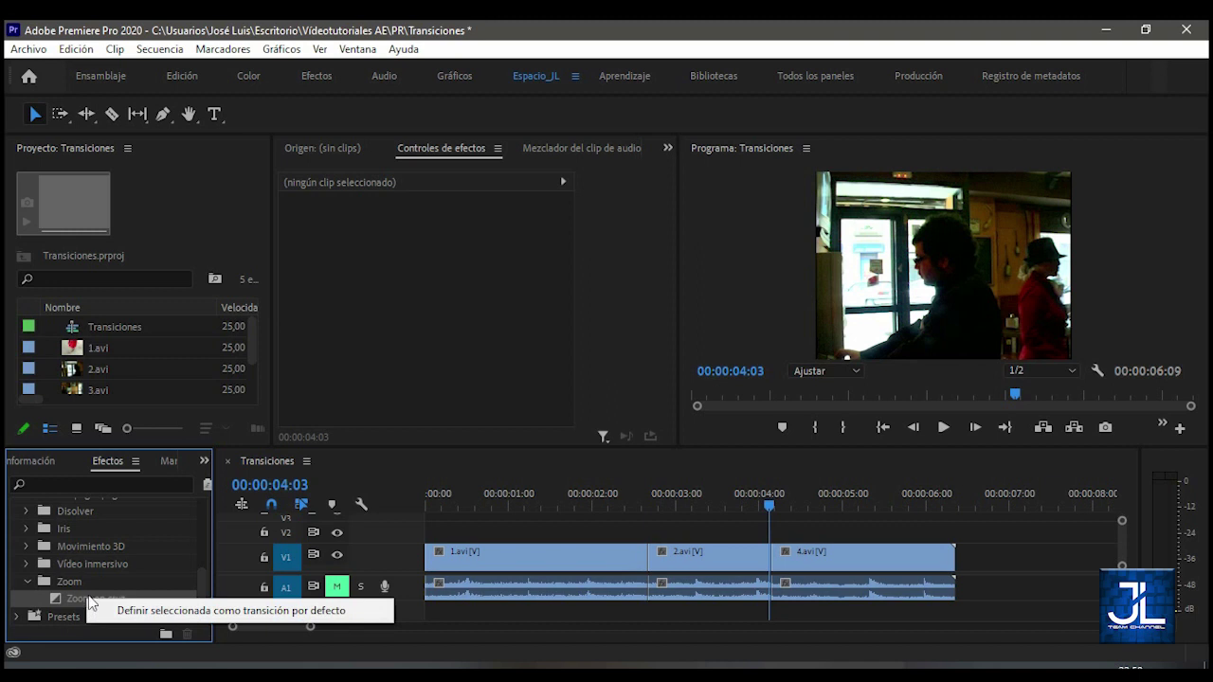
{"action": "left_click", "coordinate": [148, 612]}
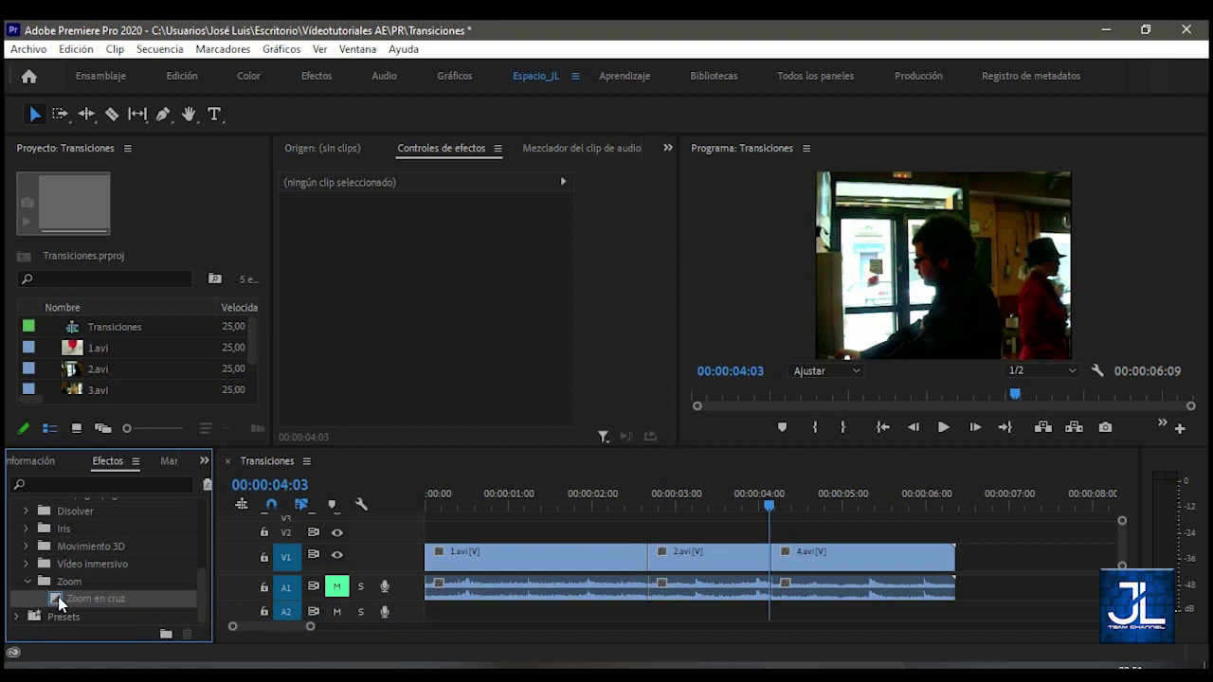
Apply the default Zoom en cruz transition by playhead position at both cuts and at the end of 4.avi, then return the playhead to 00:00:01:18.
{"action": "left_click", "coordinate": [650, 504]}
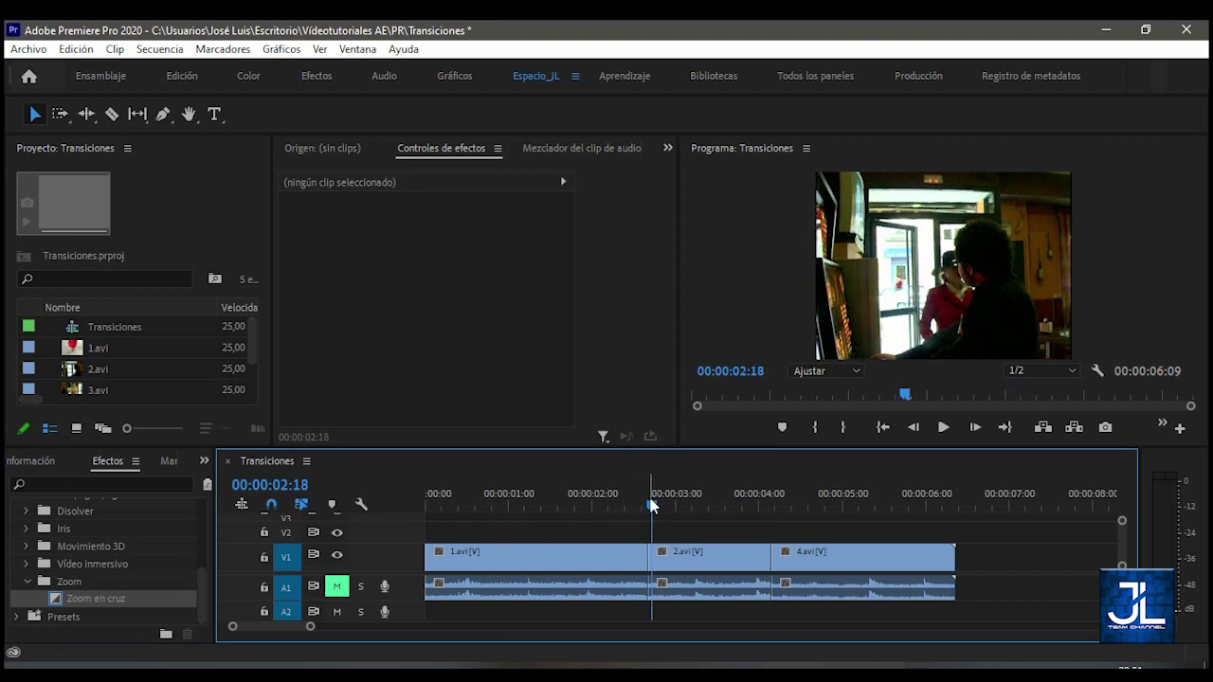
{"action": "key", "text": "ctrl+d"}
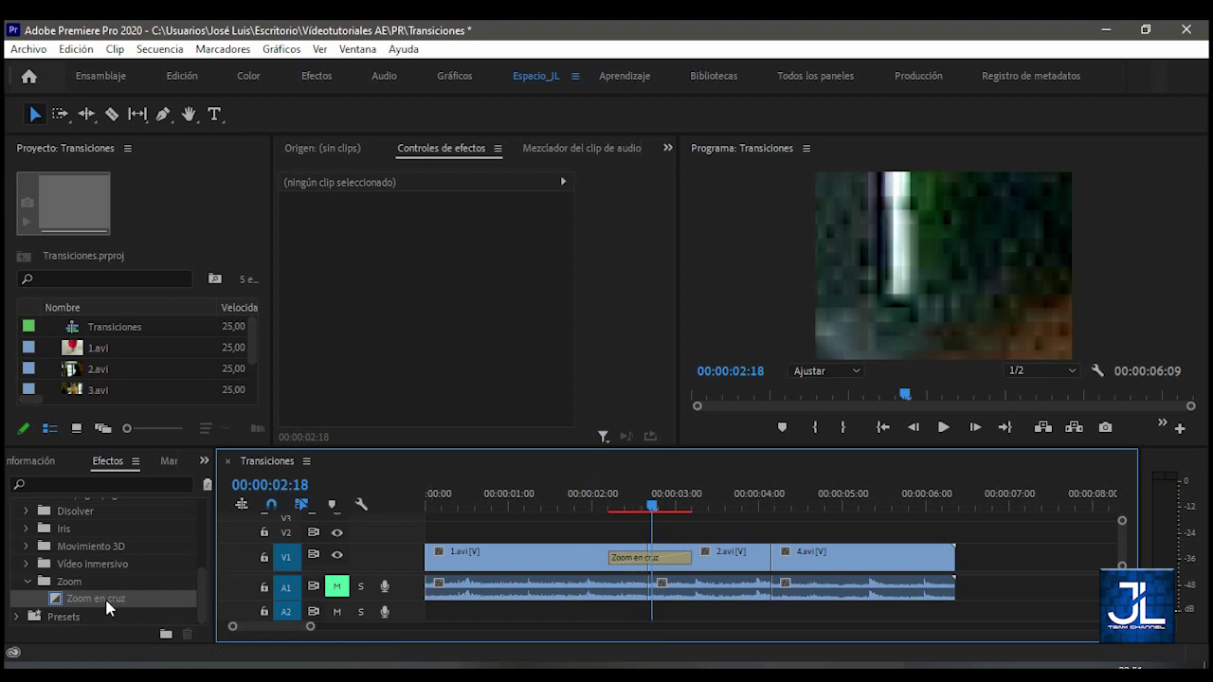
{"action": "left_click_drag", "start_coordinate": [633, 504], "coordinate": [950, 505]}
{"action": "key", "text": "ctrl+d"}
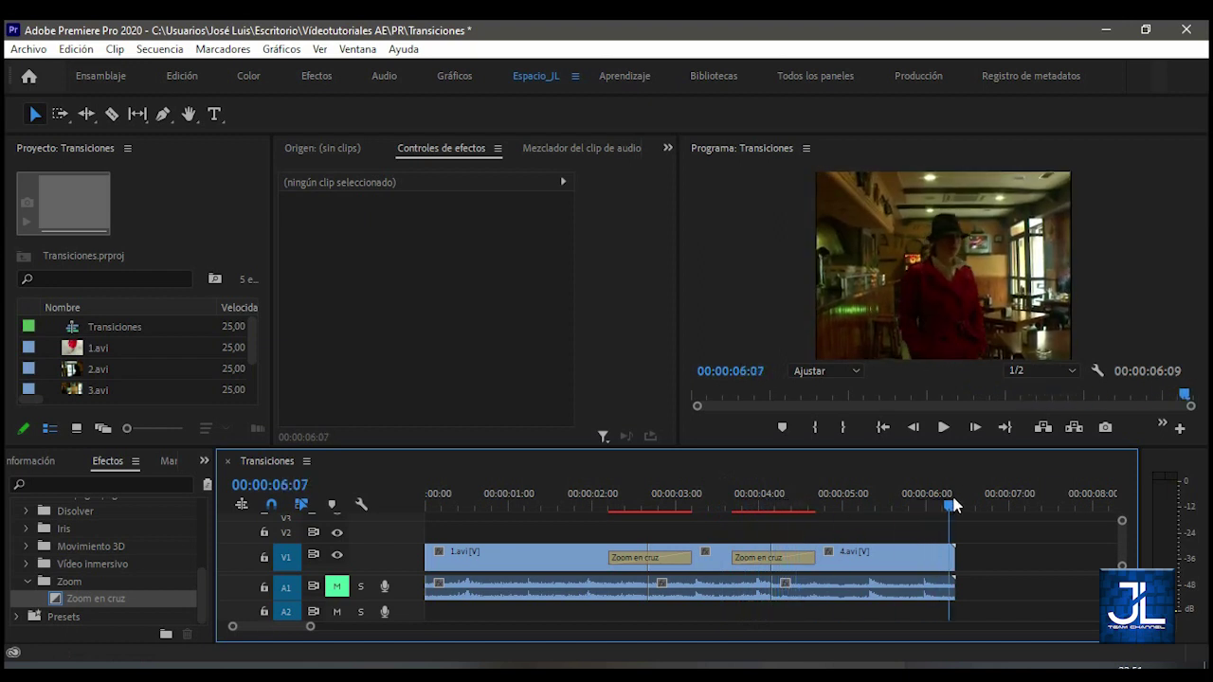
{"action": "key", "text": "ctrl+d"}
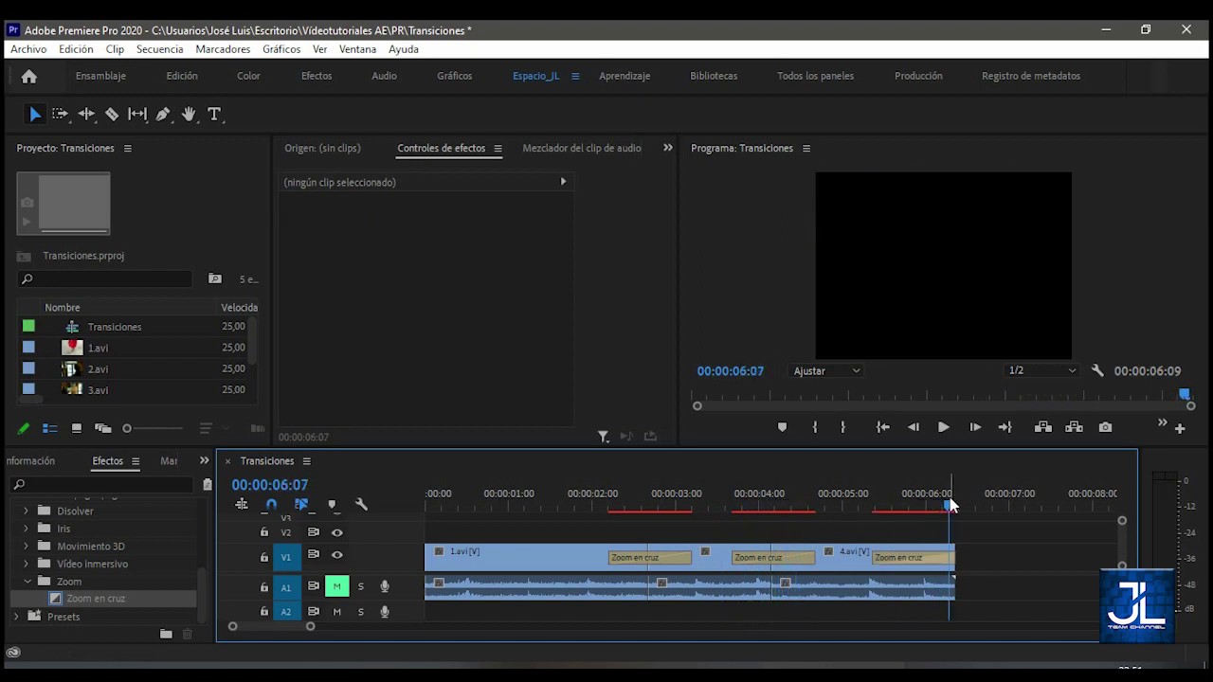
{"action": "left_click_drag", "start_coordinate": [867, 503], "coordinate": [569, 509]}
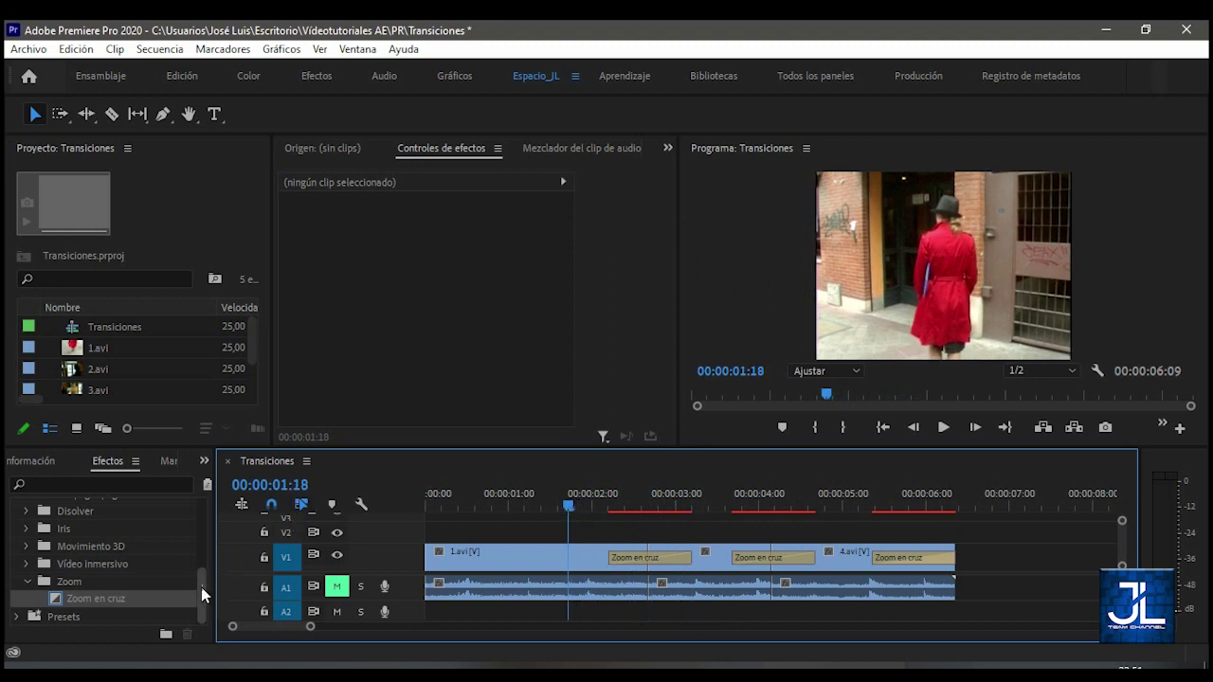
Set Disolución cruzada as the default video transition again and collapse the Disolver and Zoom folders.
{"action": "left_click_drag", "start_coordinate": [199, 586], "coordinate": [199, 561]}
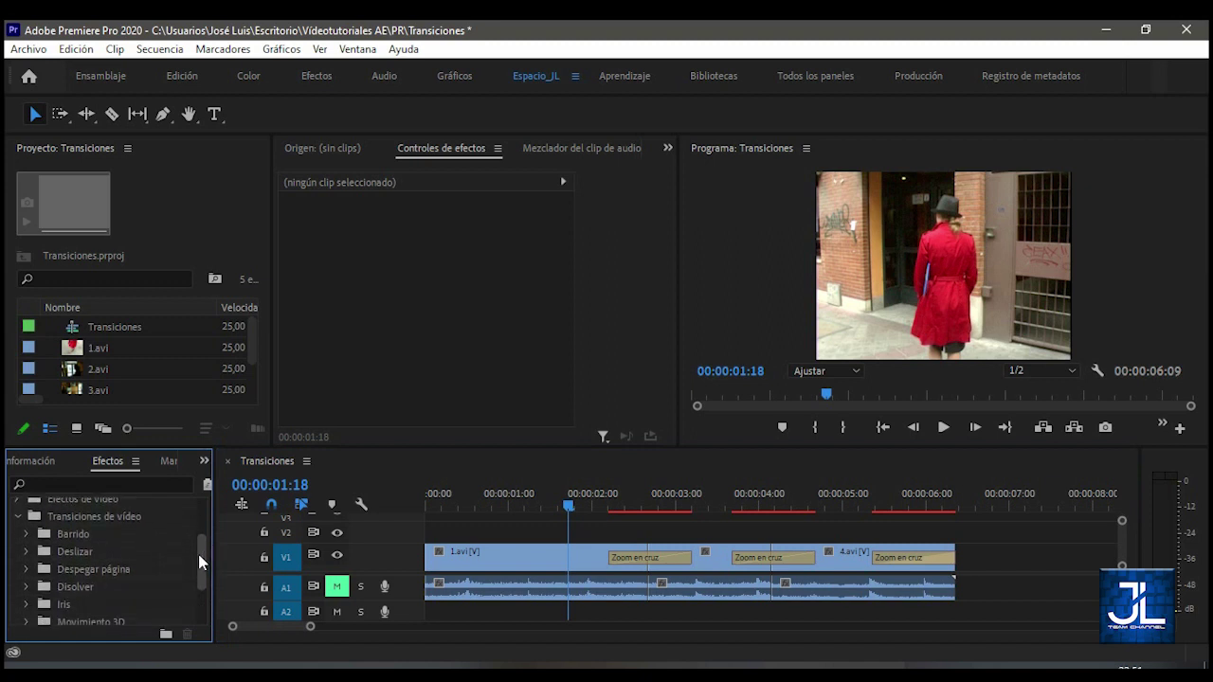
{"action": "left_click", "coordinate": [26, 588]}
{"action": "left_click_drag", "start_coordinate": [199, 538], "coordinate": [199, 559]}
{"action": "right_click", "coordinate": [112, 561]}
{"action": "left_click", "coordinate": [152, 574]}
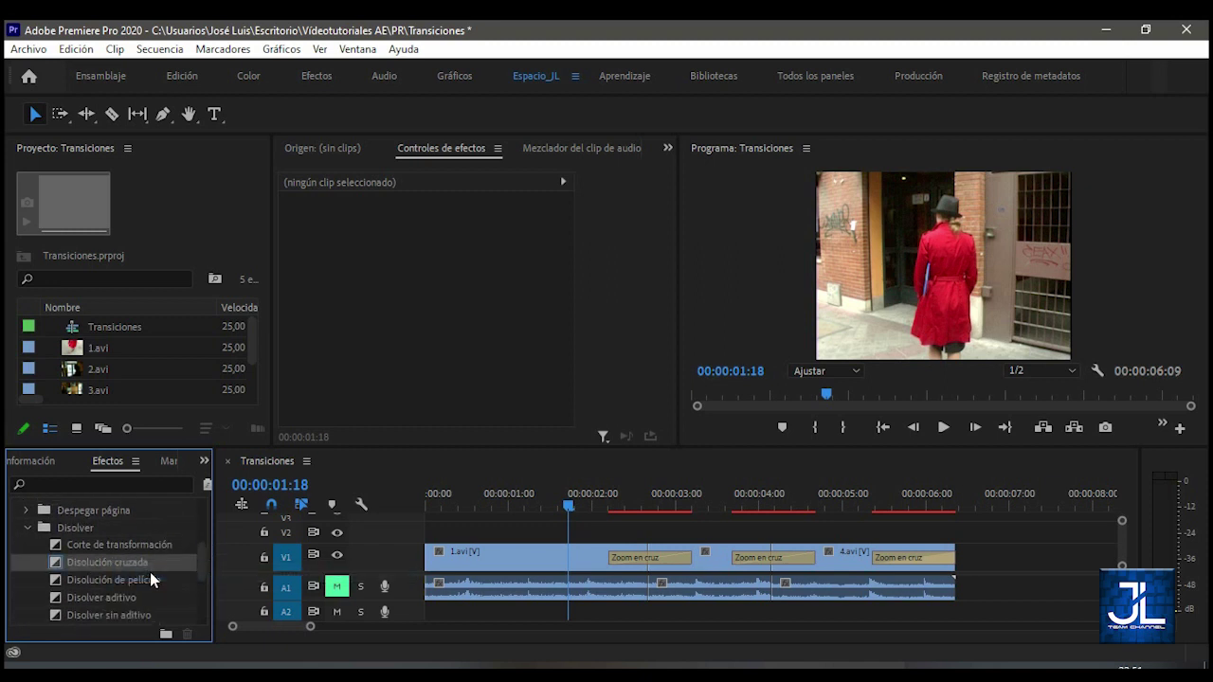
{"action": "left_click", "coordinate": [27, 528]}
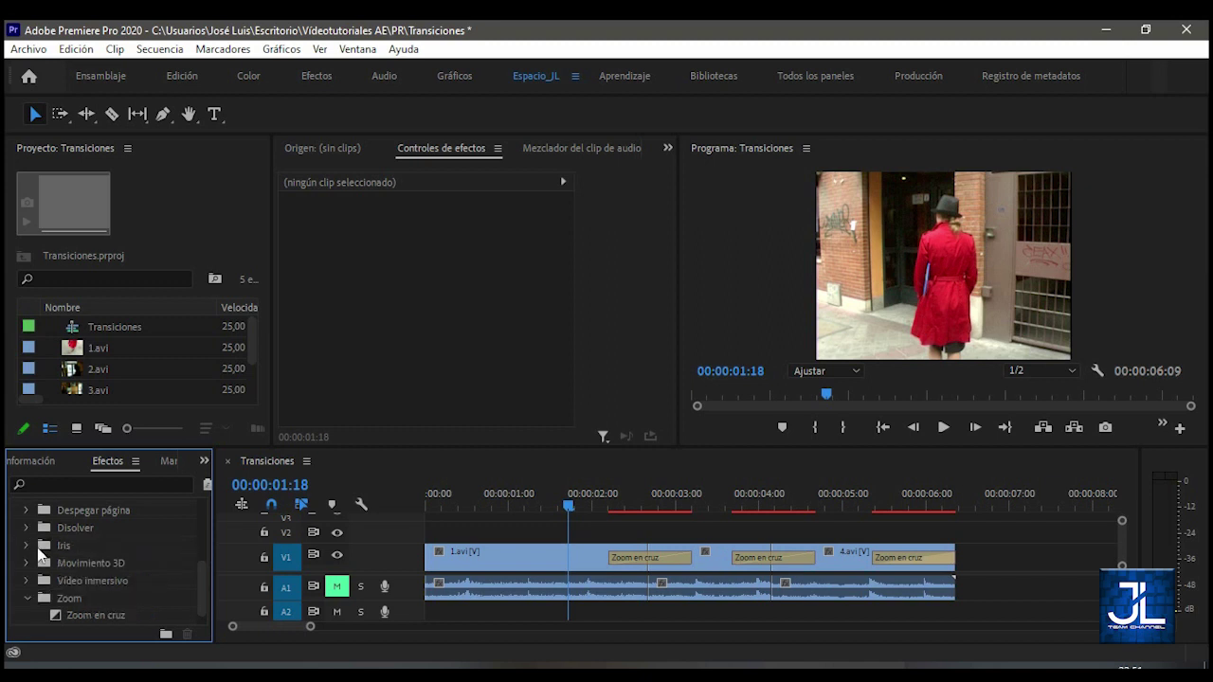
{"action": "left_click", "coordinate": [29, 598]}
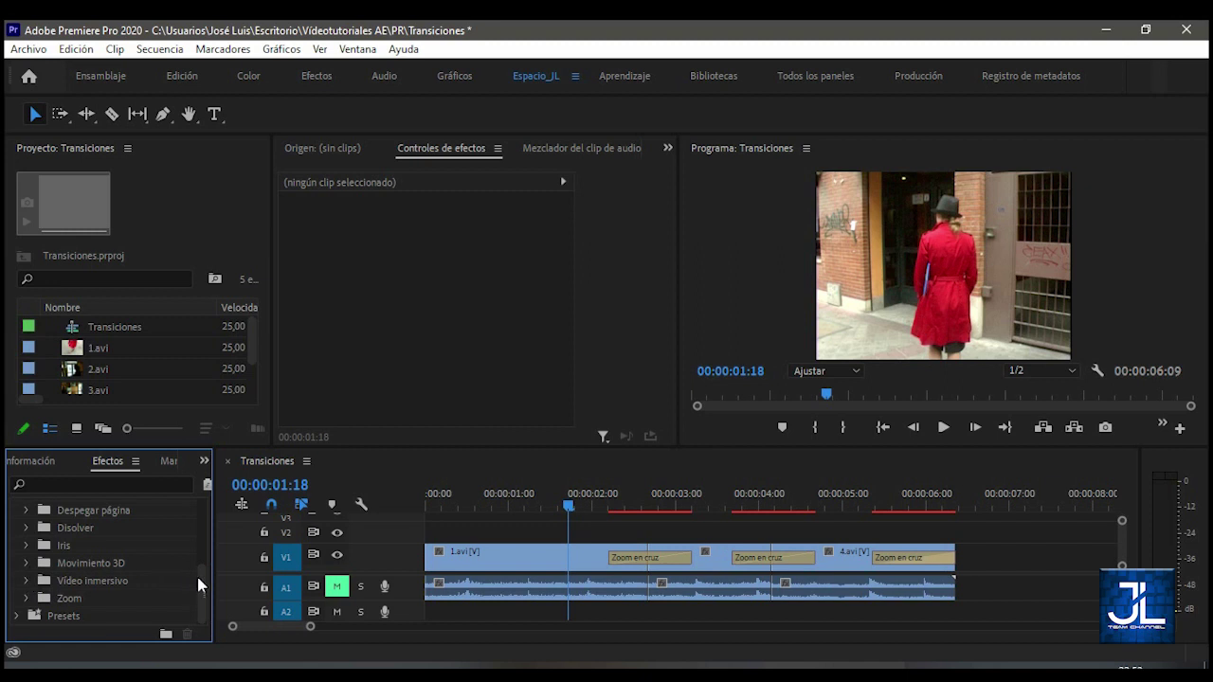
{"action": "scroll", "coordinate": [201, 580], "scroll_direction": "up", "scroll_amount": 3}
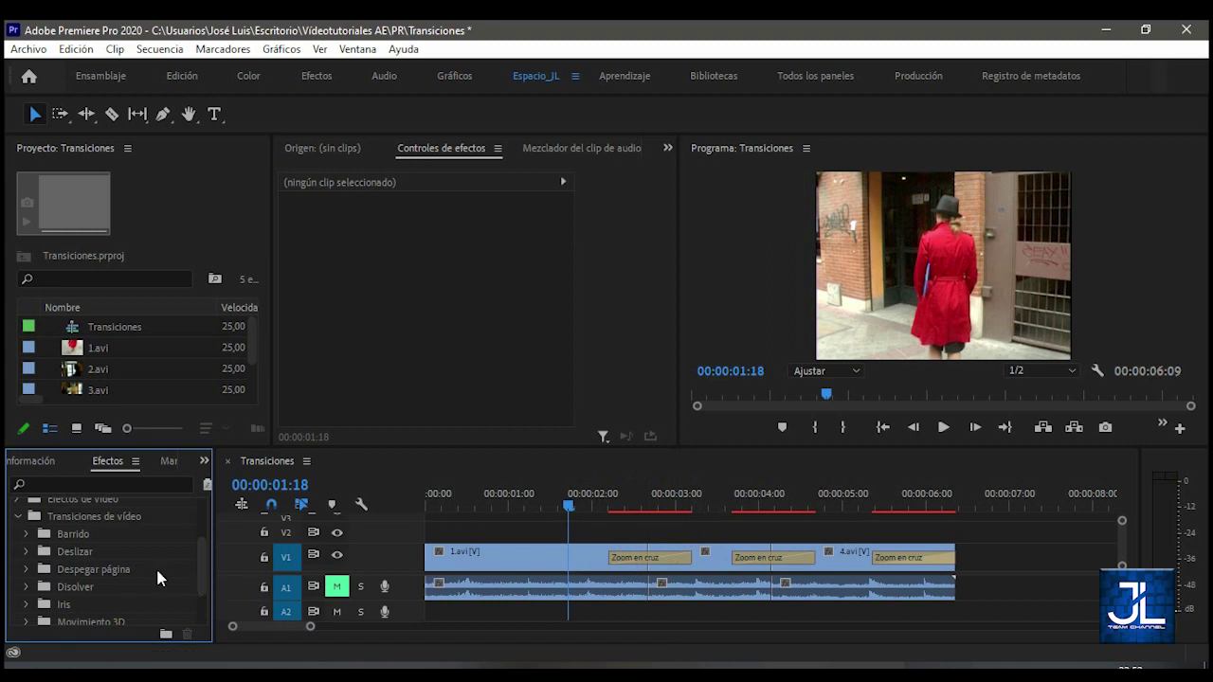
Delete the three Zoom en cruz transitions from track V1.
{"action": "left_click", "coordinate": [631, 559]}
{"action": "key", "text": "Delete"}
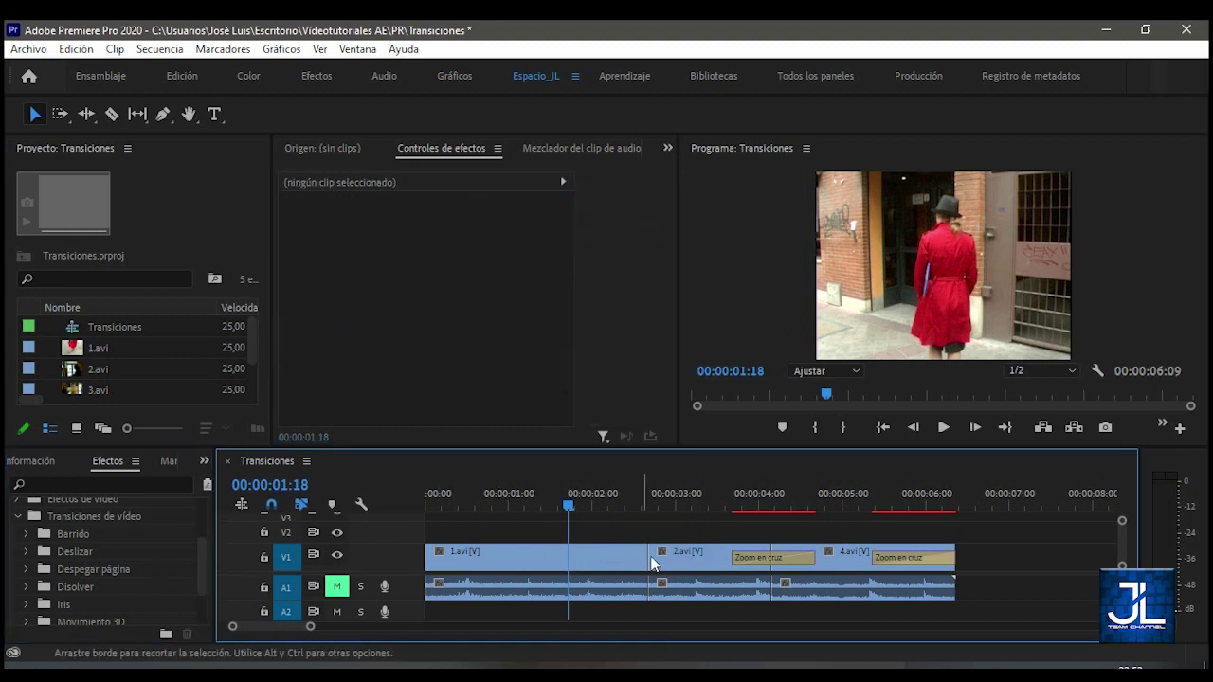
{"action": "left_click", "coordinate": [760, 555]}
{"action": "key", "text": "Delete"}
{"action": "left_click", "coordinate": [900, 556]}
{"action": "key", "text": "Delete"}
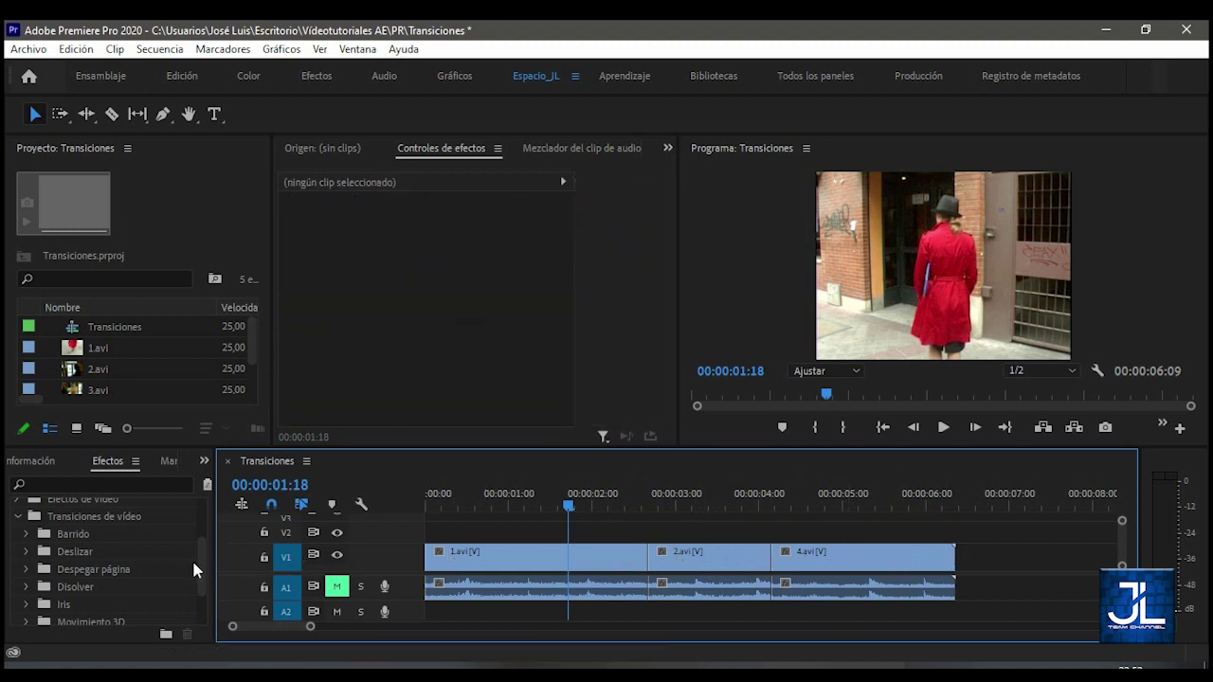
Apply the Potencia constante crossfade from the audio transitions to the cut between 1.avi and 2.avi on track A1.
{"action": "left_click", "coordinate": [18, 516]}
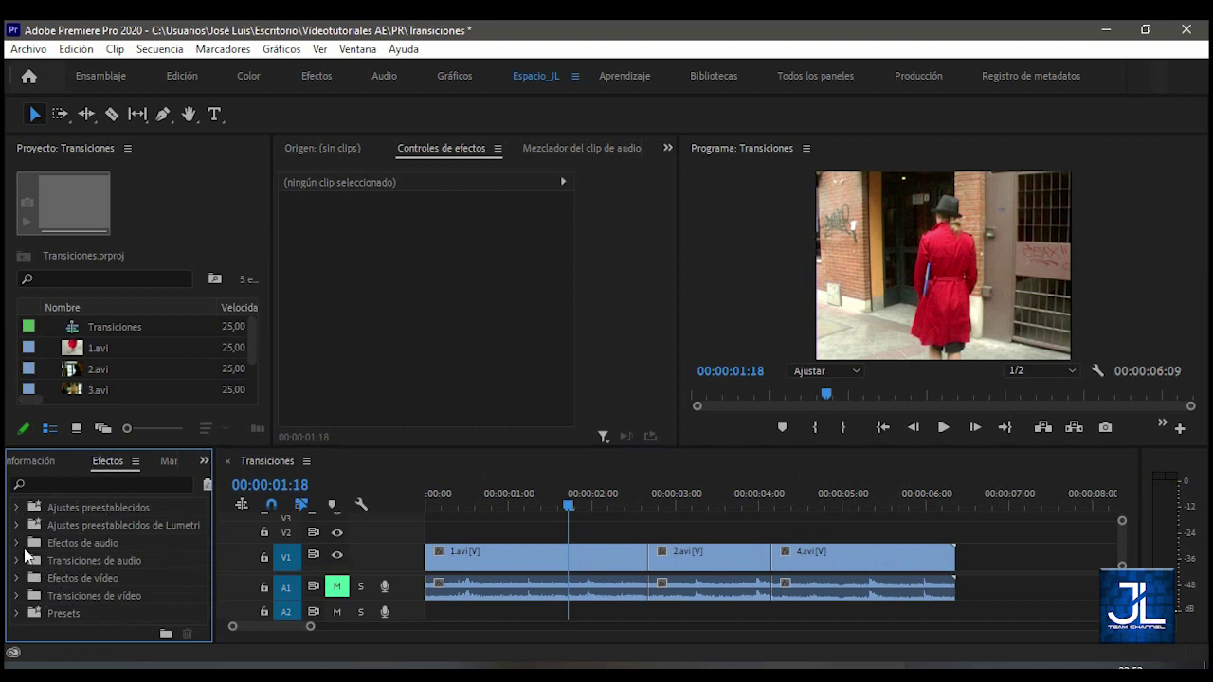
{"action": "left_click", "coordinate": [17, 561]}
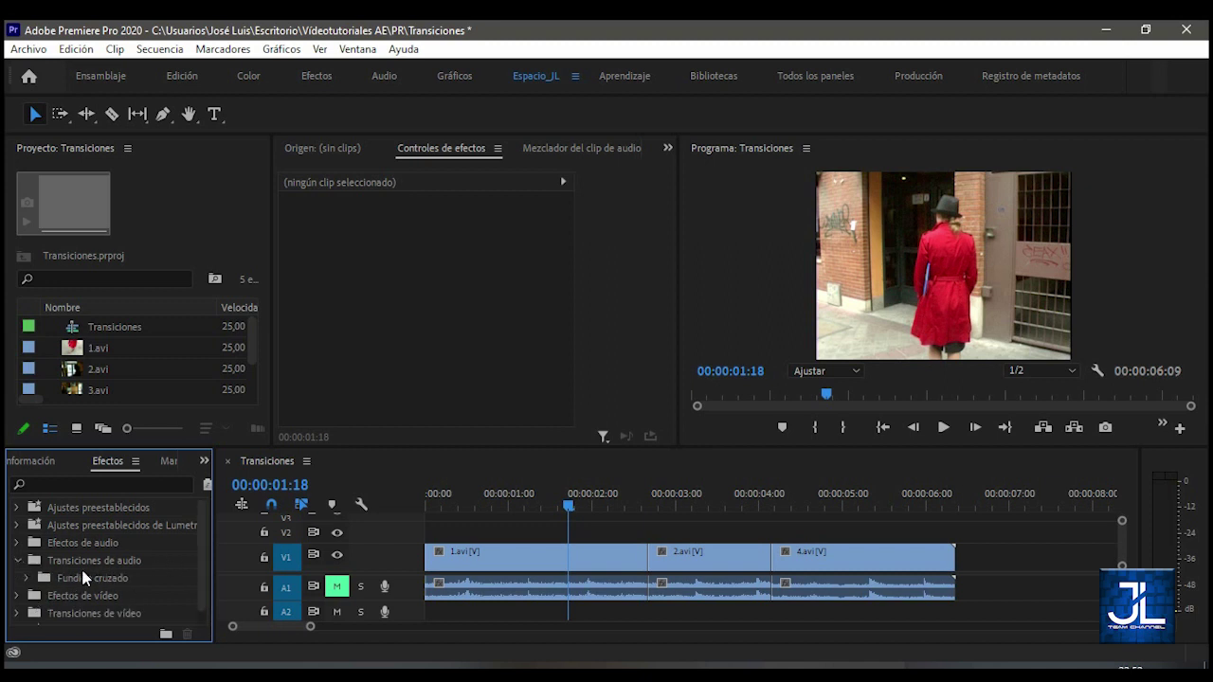
{"action": "left_click", "coordinate": [28, 578]}
{"action": "left_click_drag", "start_coordinate": [202, 550], "coordinate": [209, 580]}
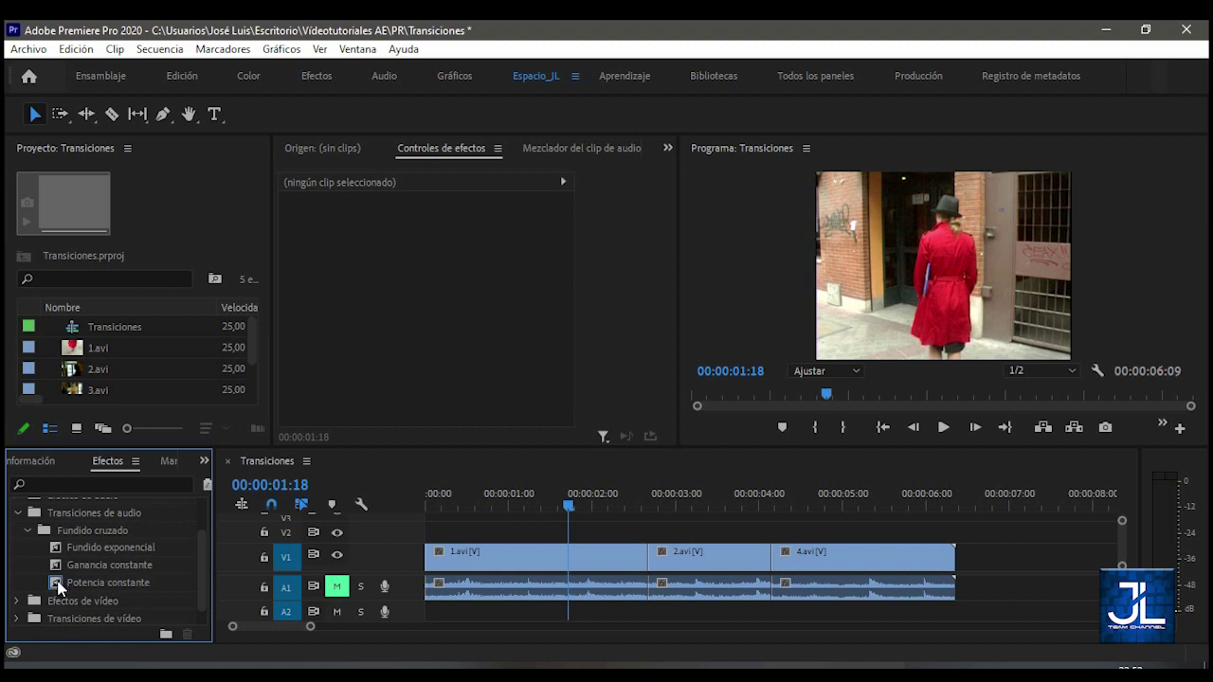
{"action": "left_click_drag", "start_coordinate": [57, 587], "coordinate": [650, 587]}
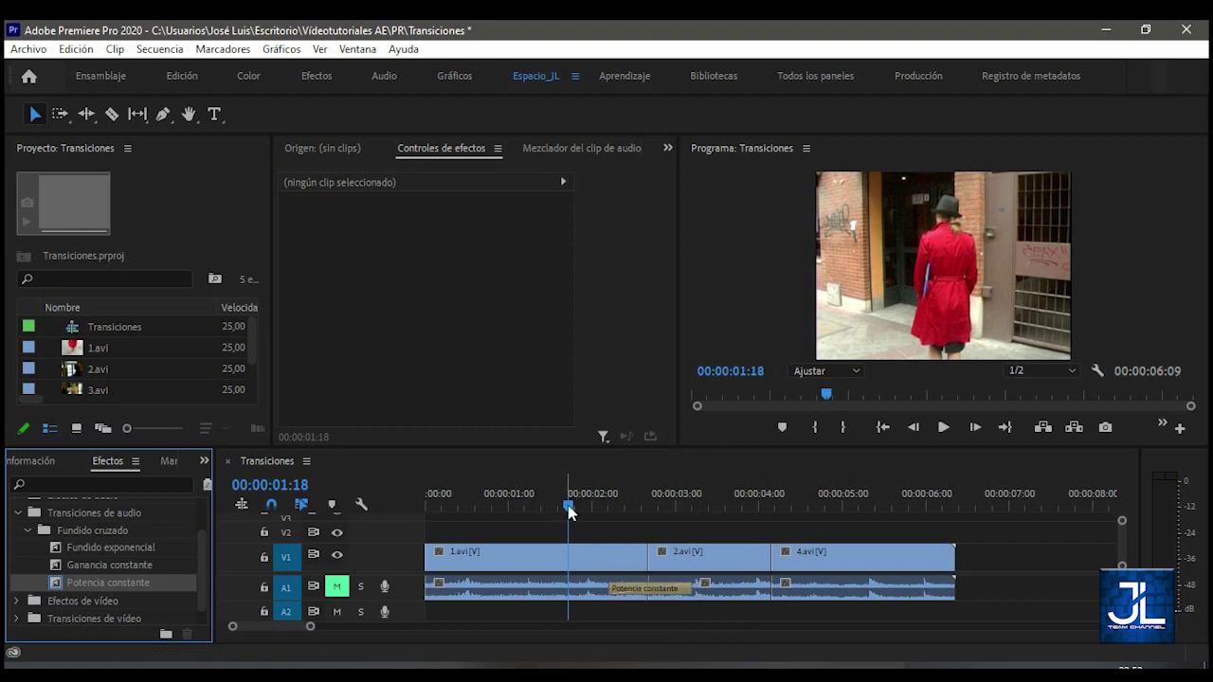
Examine the applied Potencia constante settings, place the playhead at 00:00:02:12, and look over the three Fundido cruzado audio transitions.
{"action": "left_click", "coordinate": [641, 587]}
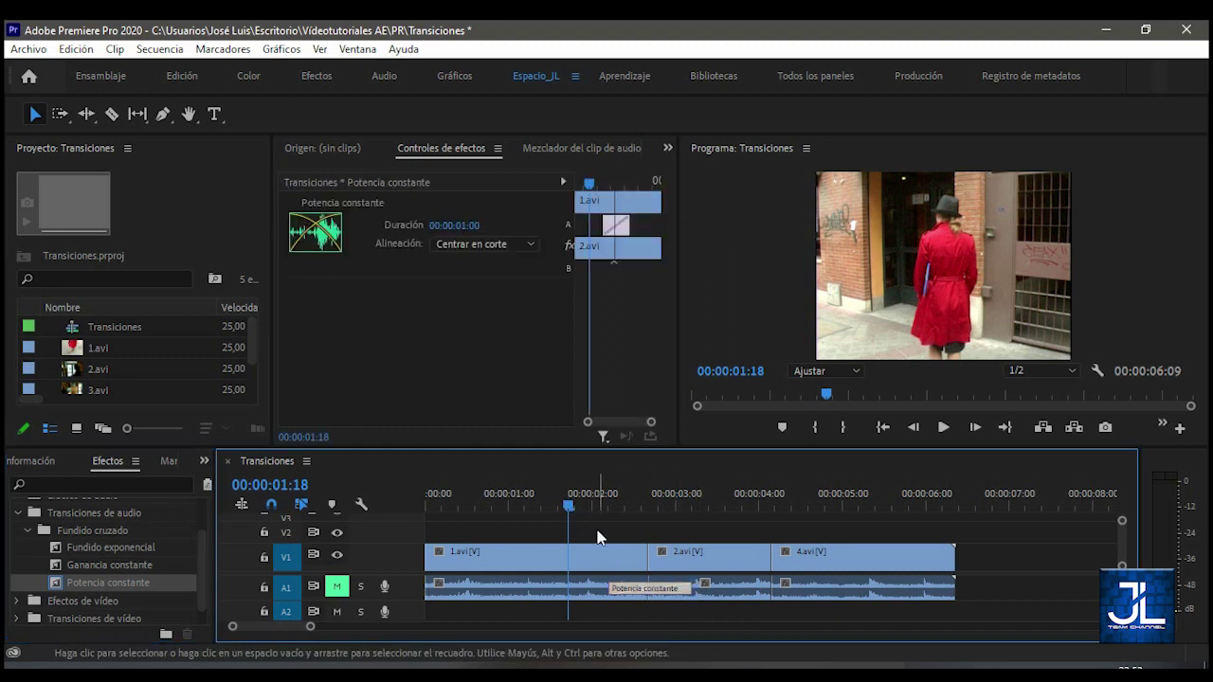
{"action": "left_click", "coordinate": [630, 504]}
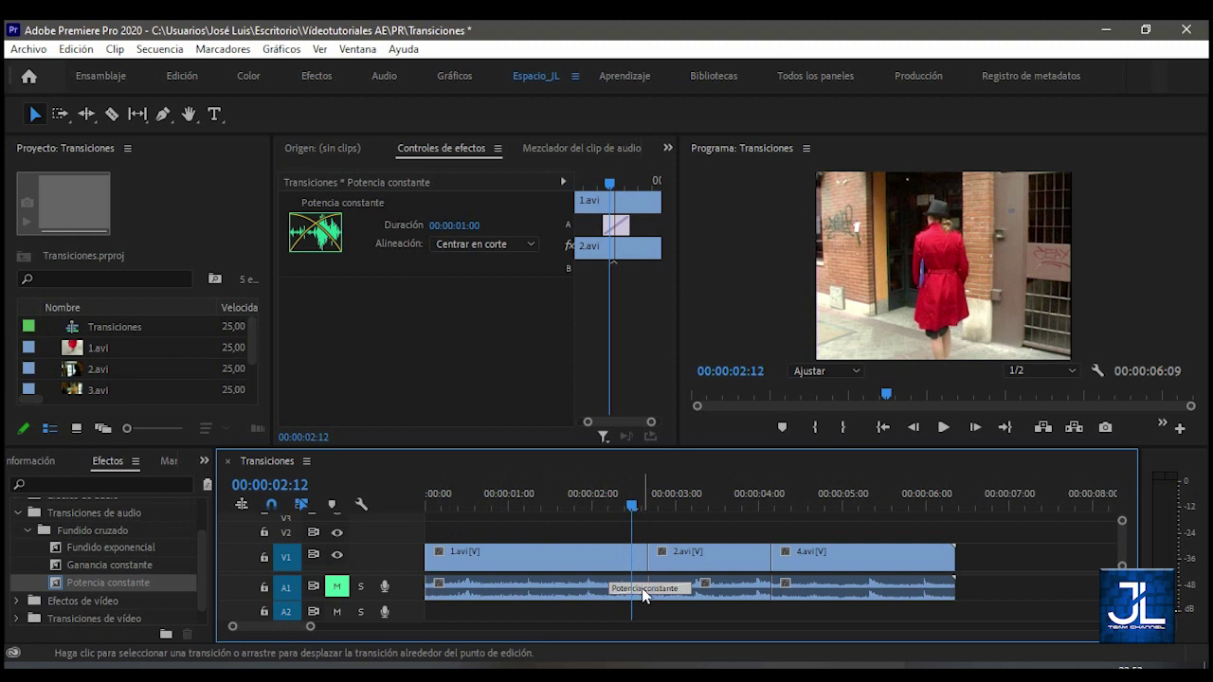
{"action": "left_click", "coordinate": [129, 566]}
{"action": "left_click", "coordinate": [125, 546]}
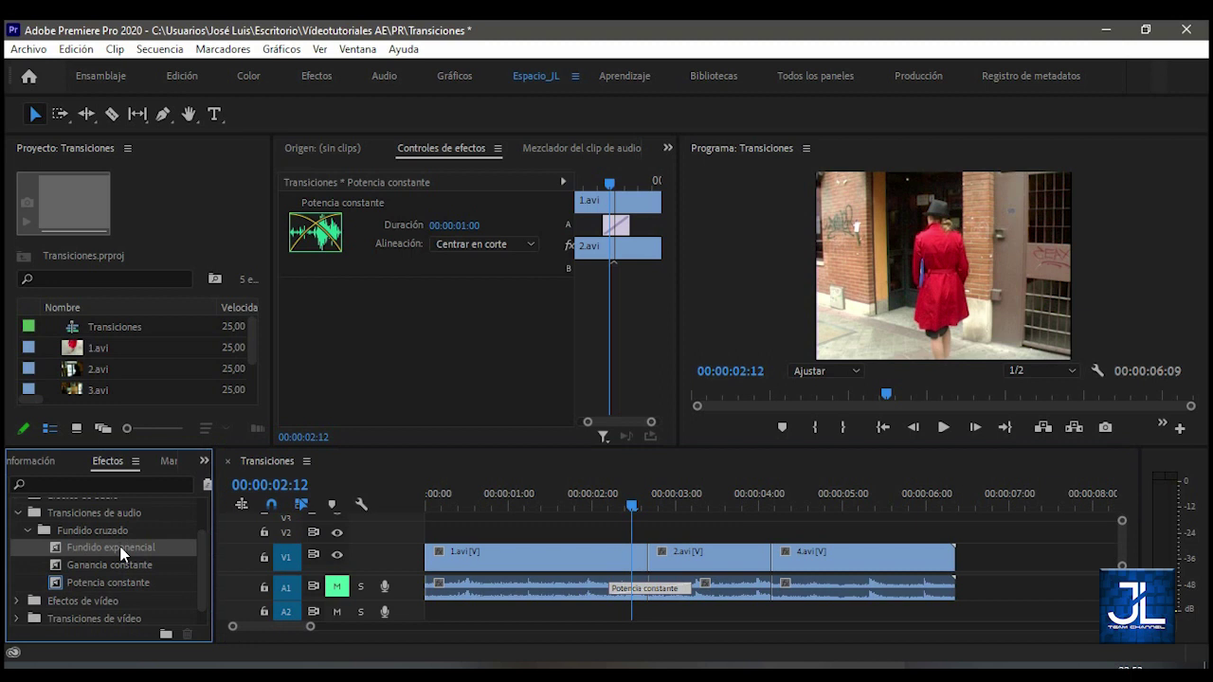
{"action": "left_click", "coordinate": [122, 565]}
{"action": "left_click", "coordinate": [128, 583]}
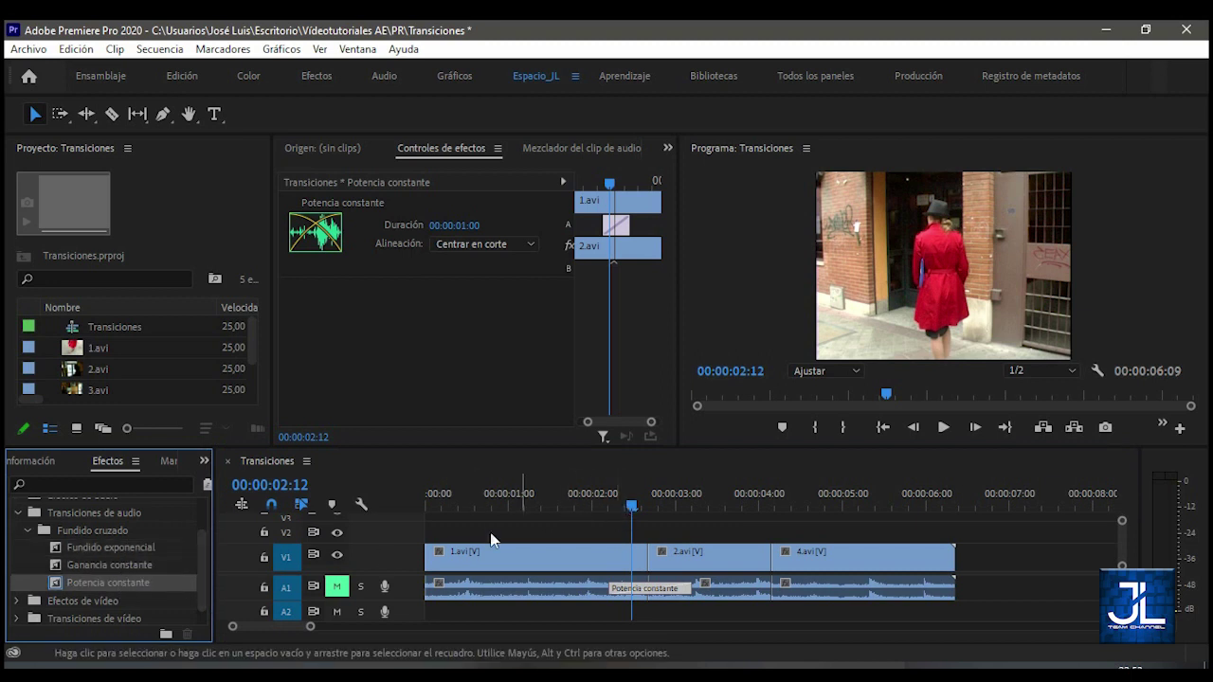
Apply the Potencia constante crossfade to the start of 1.avi and the end of 4.avi on track A1.
{"action": "left_click_drag", "start_coordinate": [185, 580], "coordinate": [439, 588]}
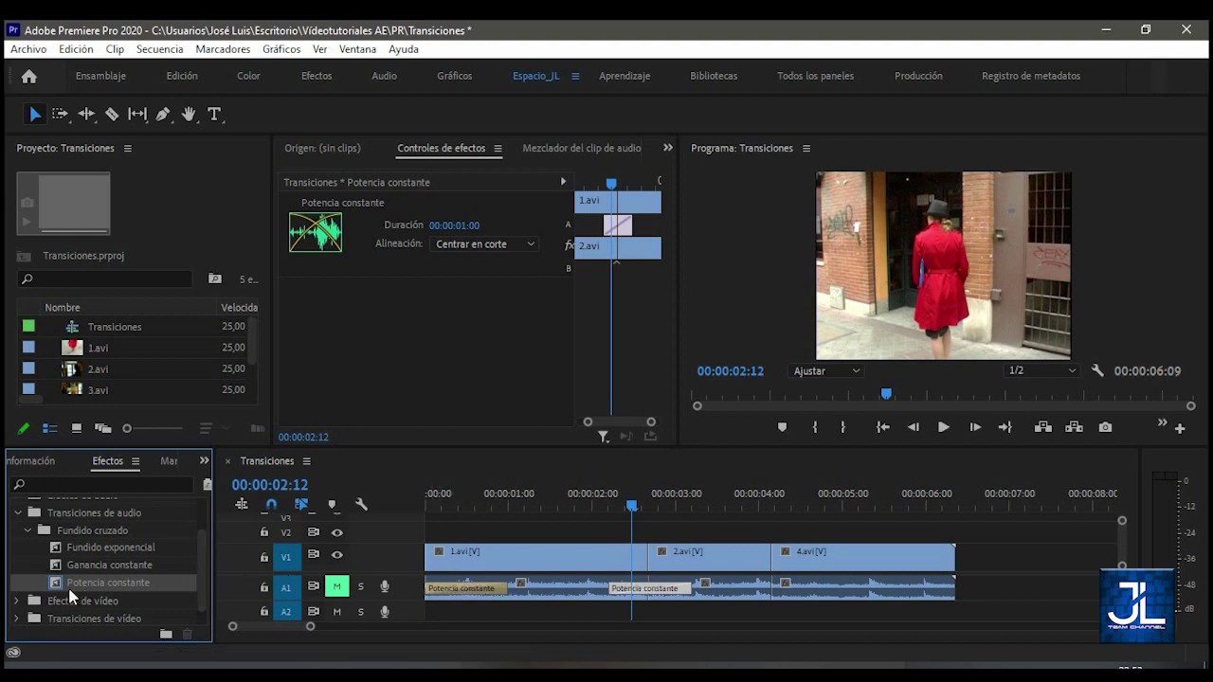
{"action": "left_click_drag", "start_coordinate": [59, 583], "coordinate": [943, 593]}
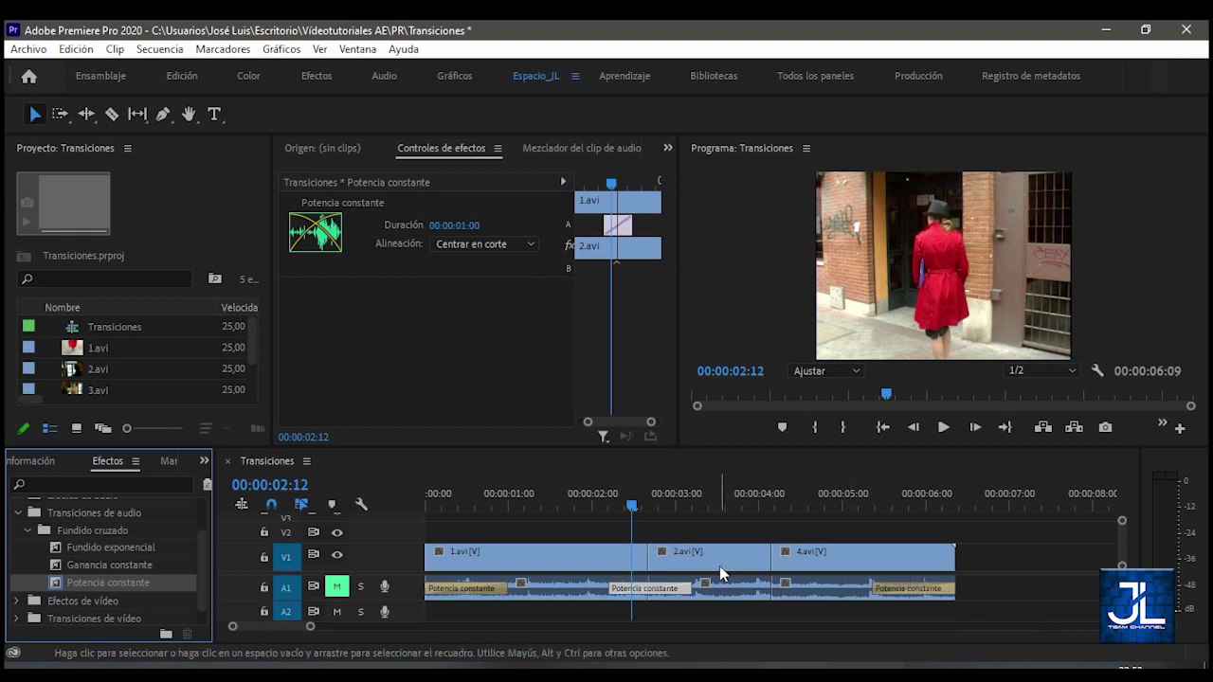
Undo the three Potencia constante crossfades applied on track A1.
{"action": "key", "text": "ctrl+z"}
{"action": "key", "text": "ctrl+z"}
{"action": "key", "text": "ctrl+z"}
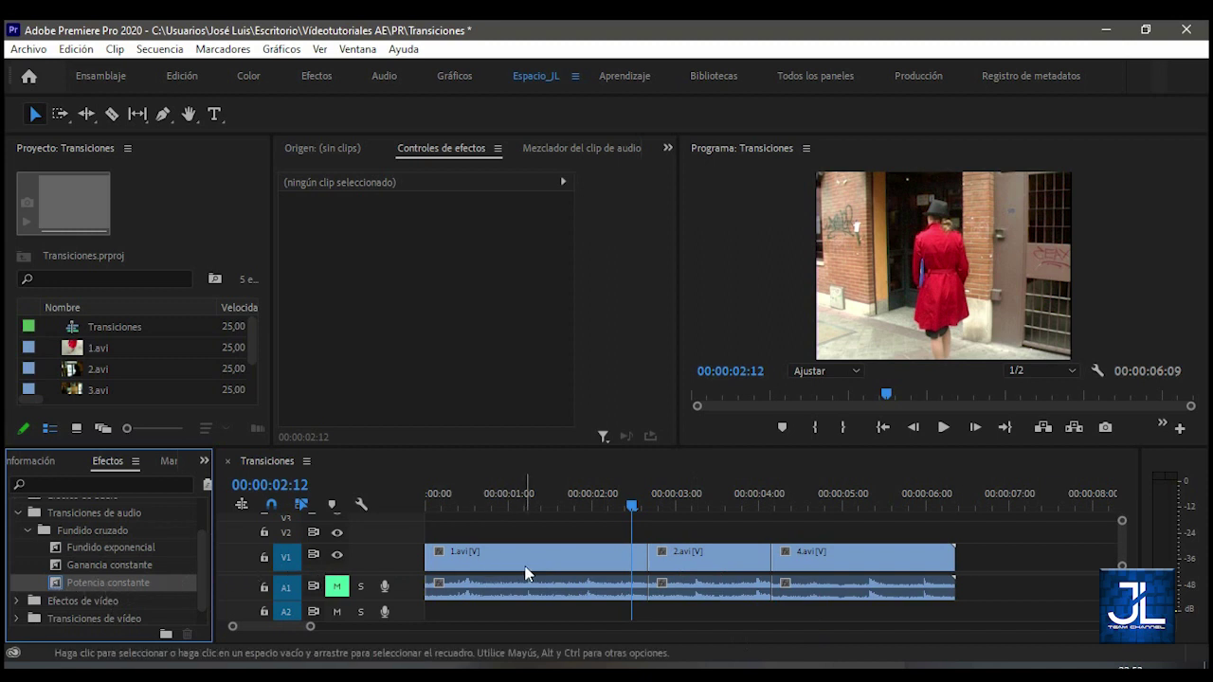
Place the playhead at 00:00:02:16 and apply the default audio transition to the cut between 1.avi and 2.avi.
{"action": "key", "text": "ctrl+shift+d"}
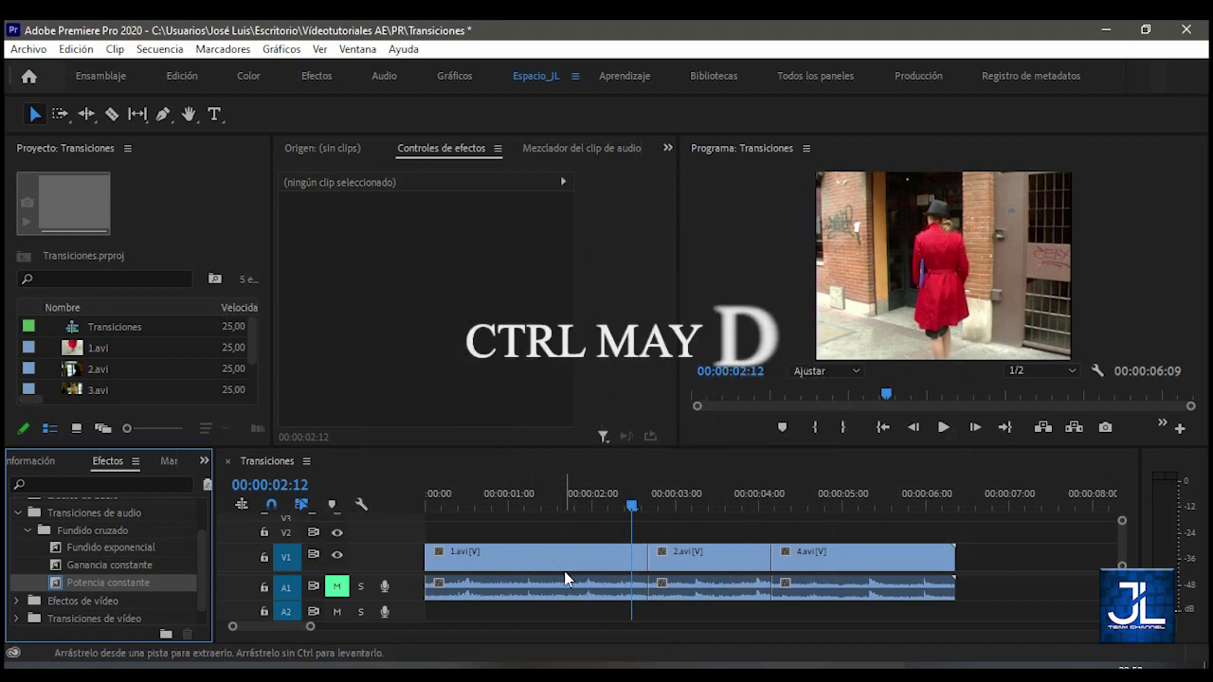
{"action": "left_click_drag", "start_coordinate": [632, 509], "coordinate": [645, 507]}
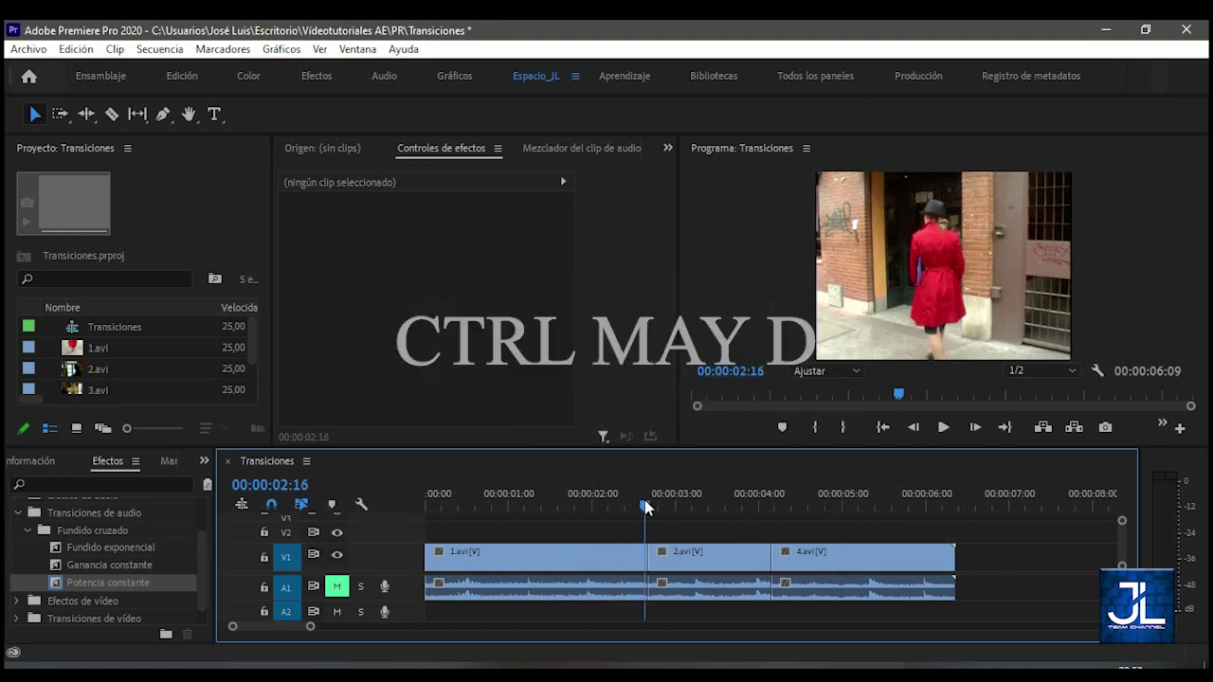
{"action": "key", "text": "ctrl+shift+d"}
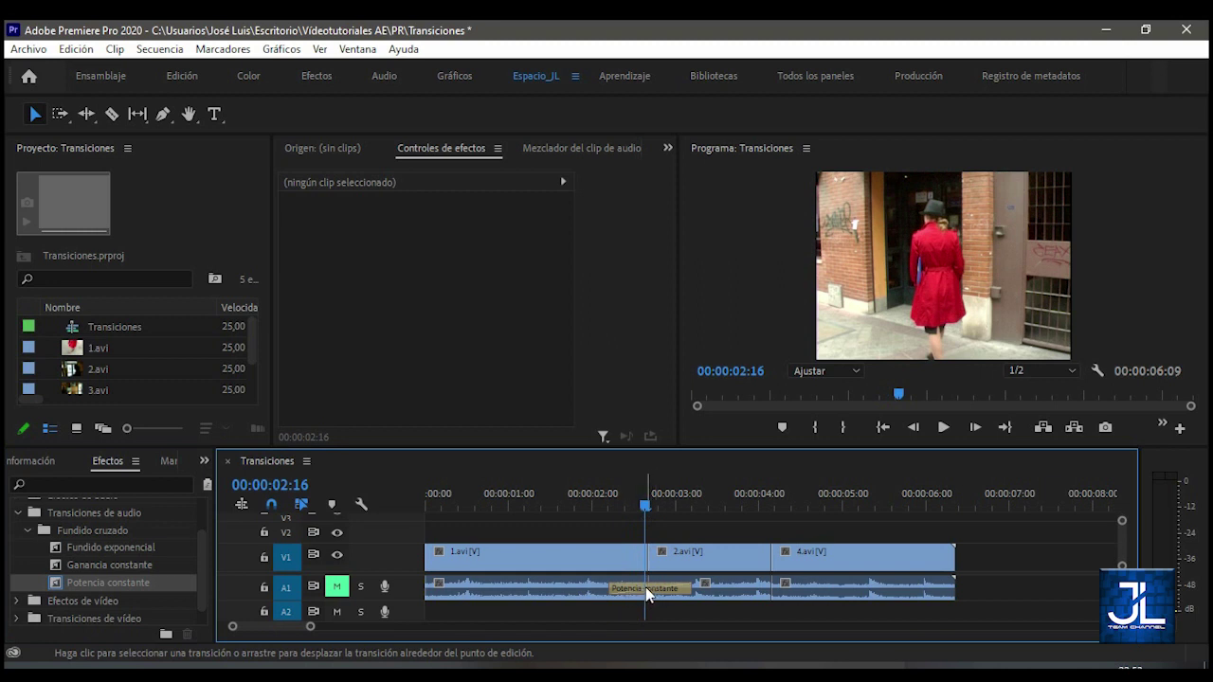
Apply the default audio transition to the start of 1.avi and to the end of 4.avi.
{"action": "left_click", "coordinate": [531, 557]}
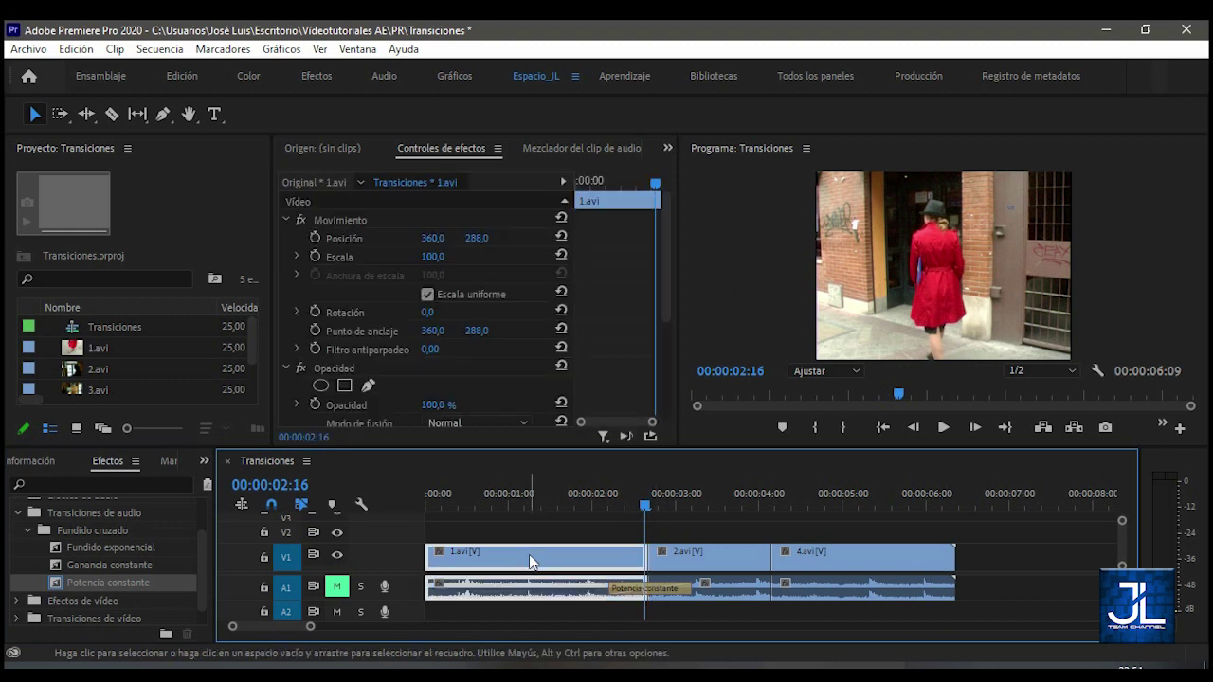
{"action": "key", "text": "ctrl+shift+d"}
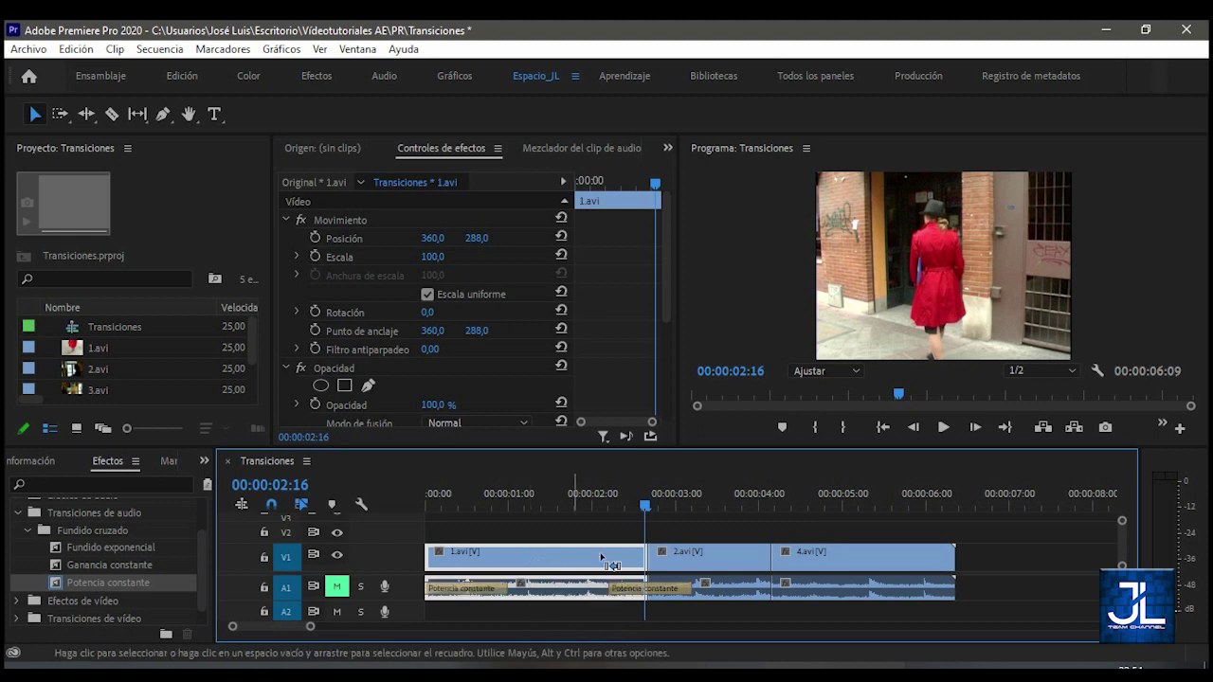
{"action": "left_click", "coordinate": [948, 554]}
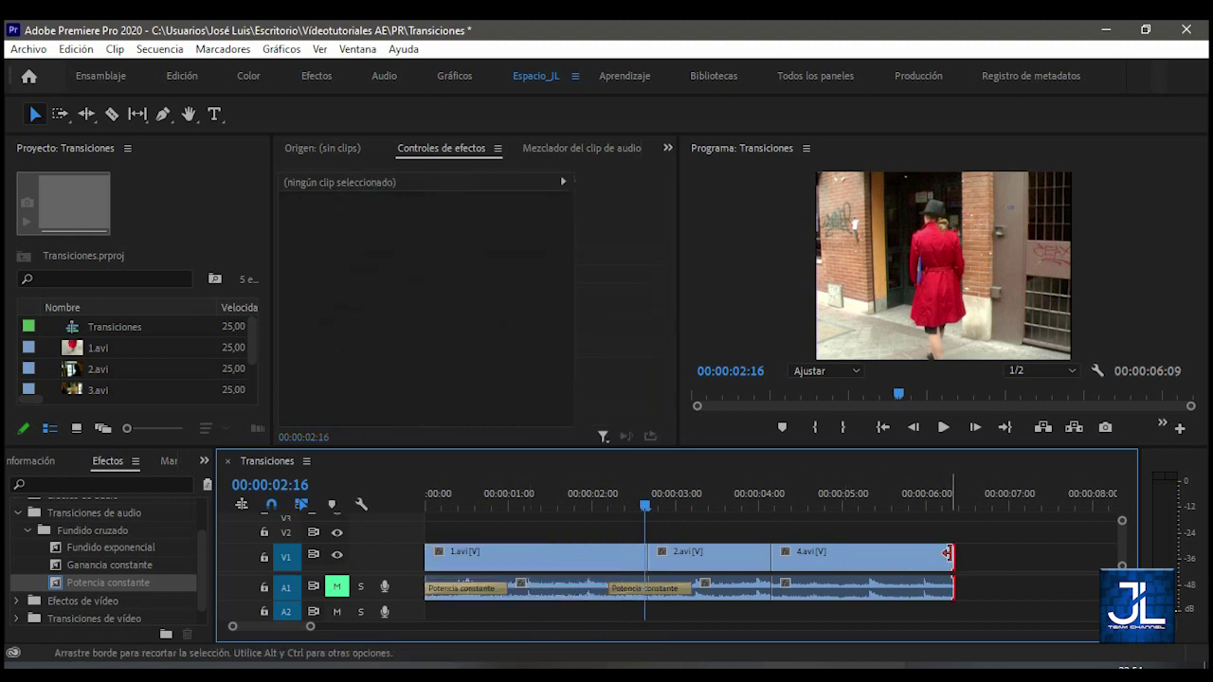
{"action": "key", "text": "ctrl+shift+d"}
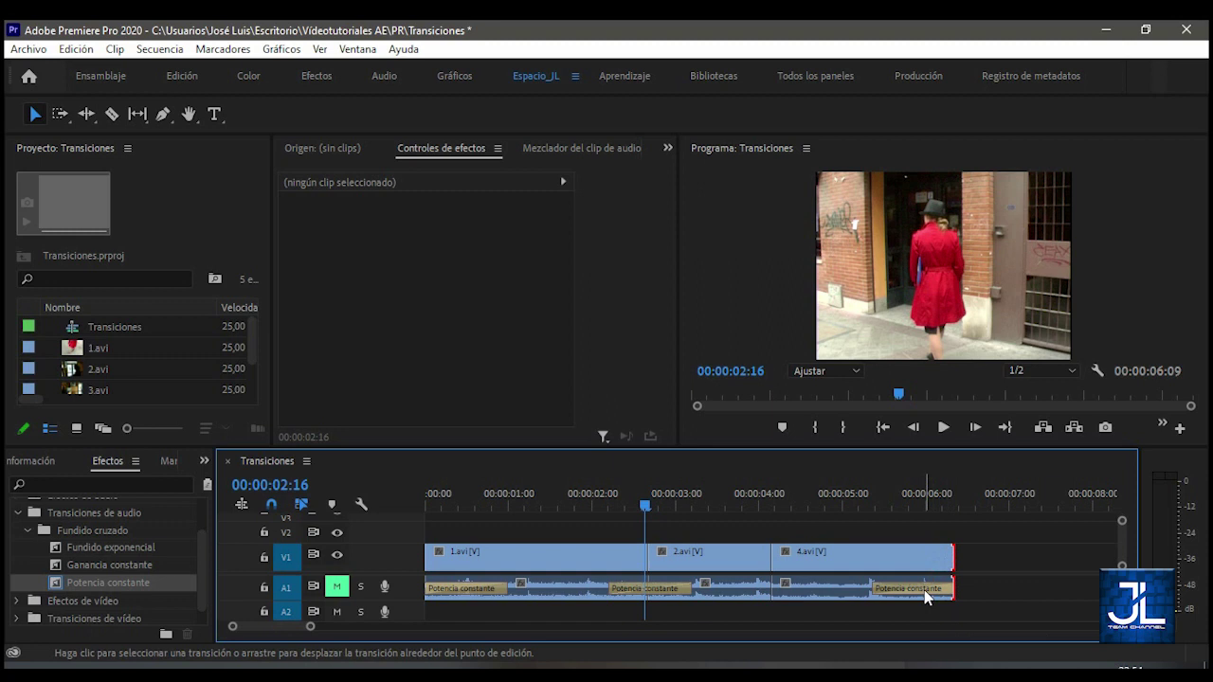
Delete the Potencia constante transitions at the 1.avi–2.avi cut, the end of 4.avi and the start of 1.avi.
{"action": "left_click", "coordinate": [660, 590]}
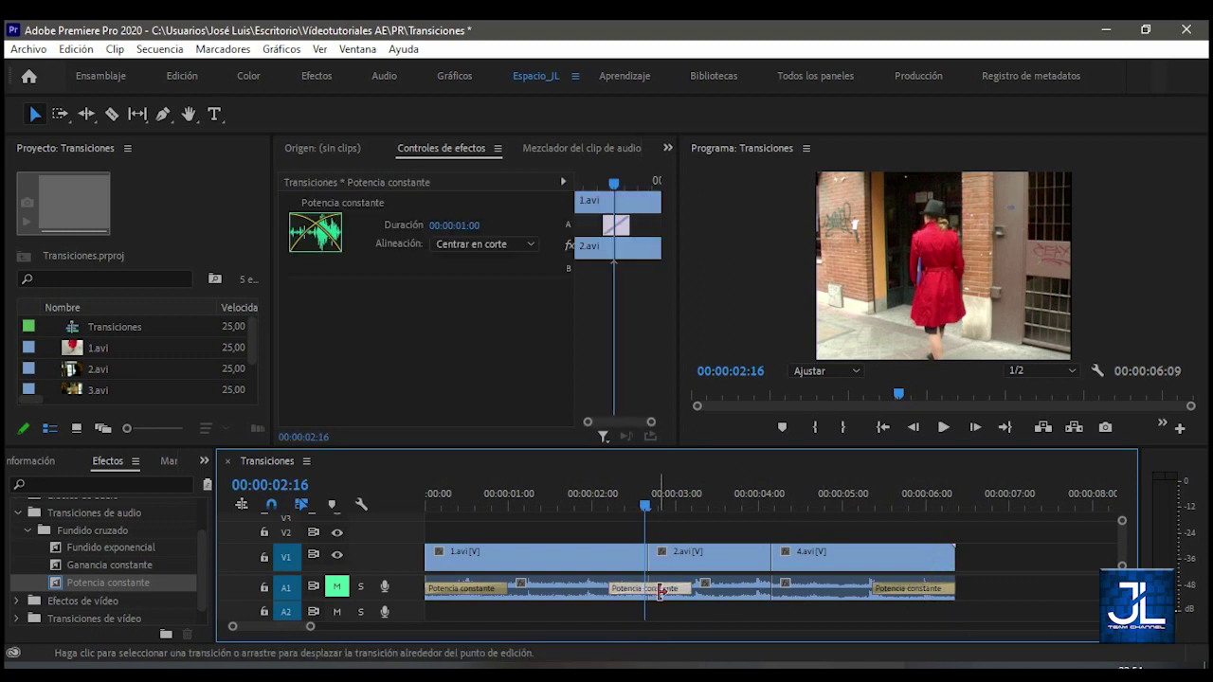
{"action": "key", "text": "Delete"}
{"action": "left_click", "coordinate": [893, 584]}
{"action": "key", "text": "Delete"}
{"action": "left_click", "coordinate": [466, 586]}
{"action": "key", "text": "Delete"}
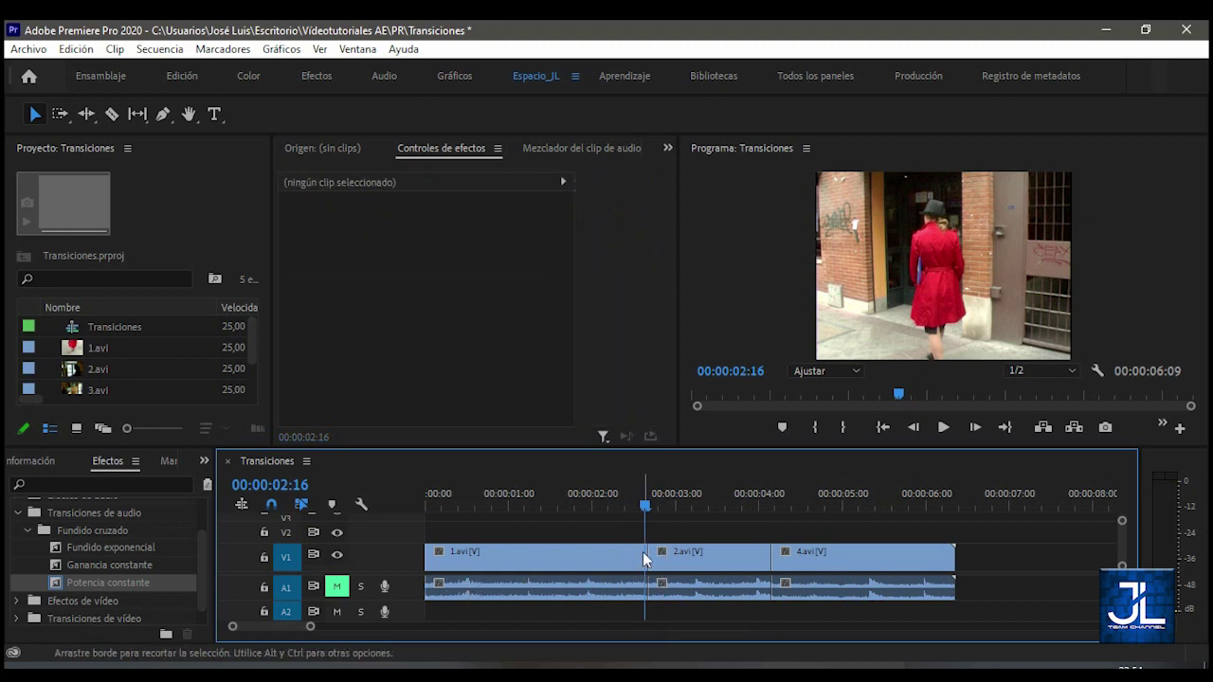
Apply the default video and audio transitions together to the cut between 1.avi and 2.avi and to the start of 1.avi.
{"action": "key", "text": "t"}
{"action": "key", "text": "shift+d"}
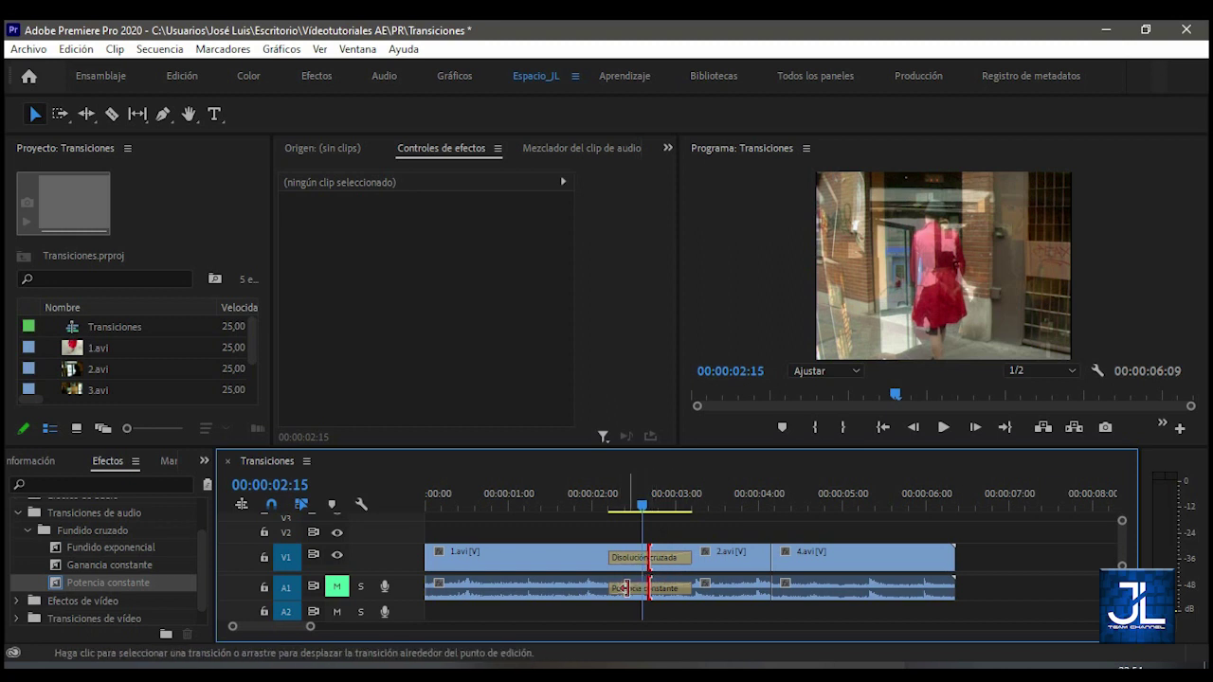
{"action": "left_click", "coordinate": [433, 557]}
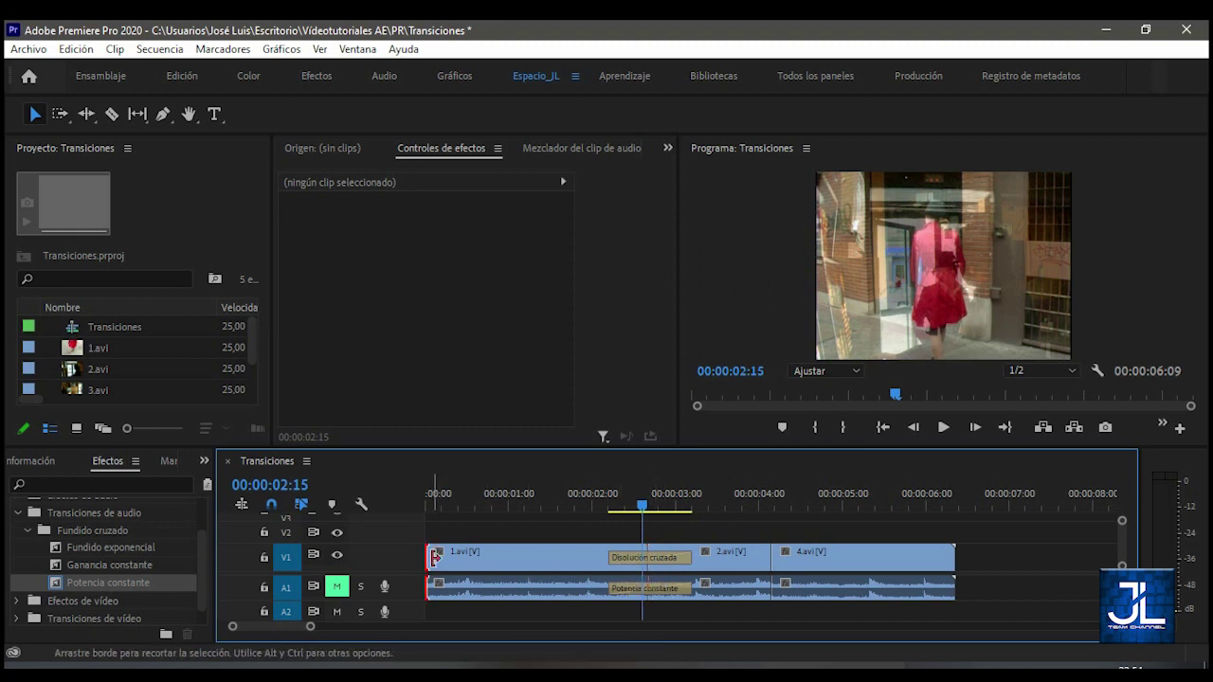
{"action": "key", "text": "shift+d"}
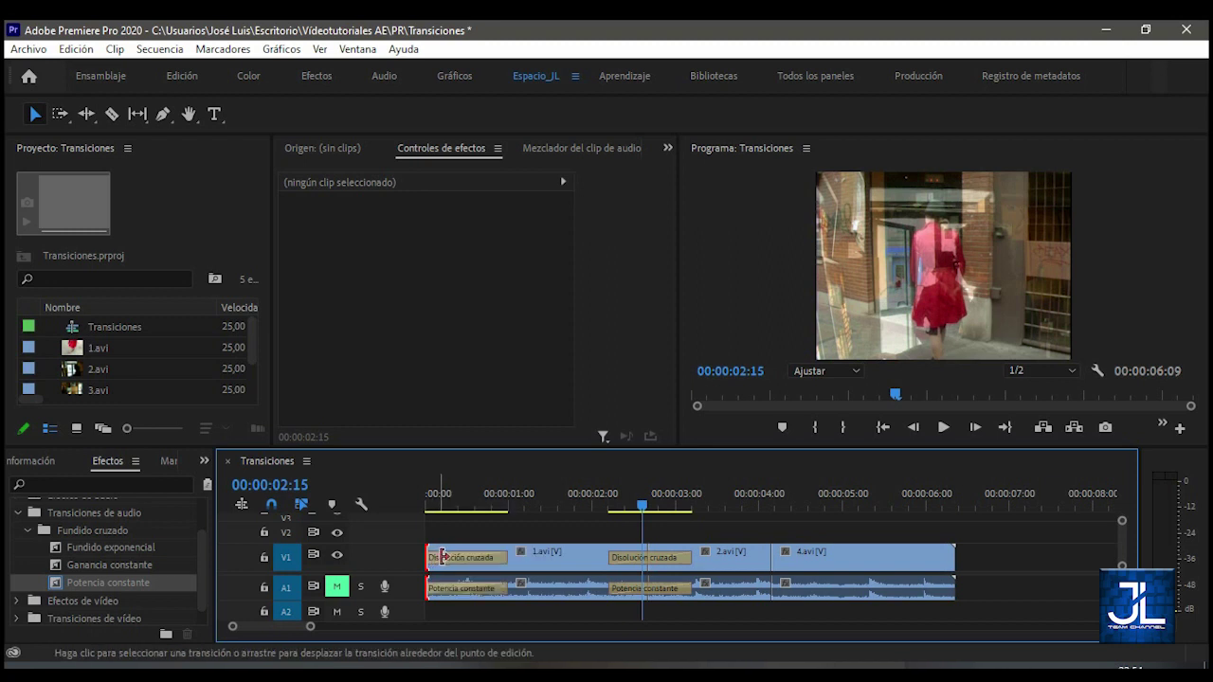